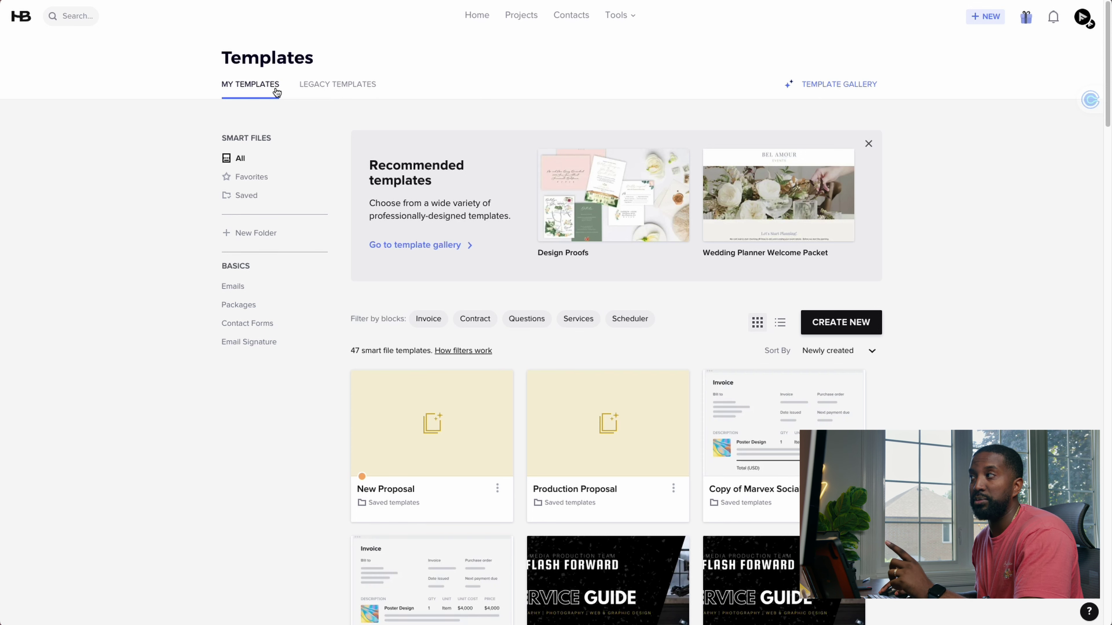
Step: Look through the whole collection of saved smart file templates
{"action": "scroll", "coordinate": [983, 252], "scroll_direction": "down", "scroll_amount": 2}
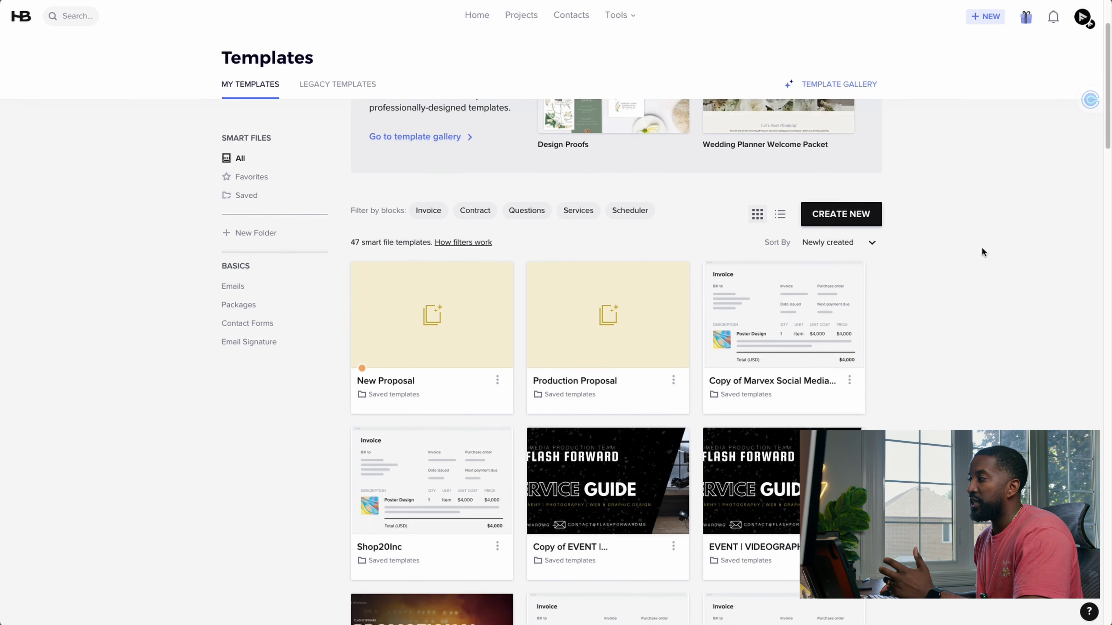
{"action": "scroll", "coordinate": [822, 258], "scroll_direction": "down", "scroll_amount": 15}
{"action": "scroll", "coordinate": [794, 265], "scroll_direction": "down", "scroll_amount": 10}
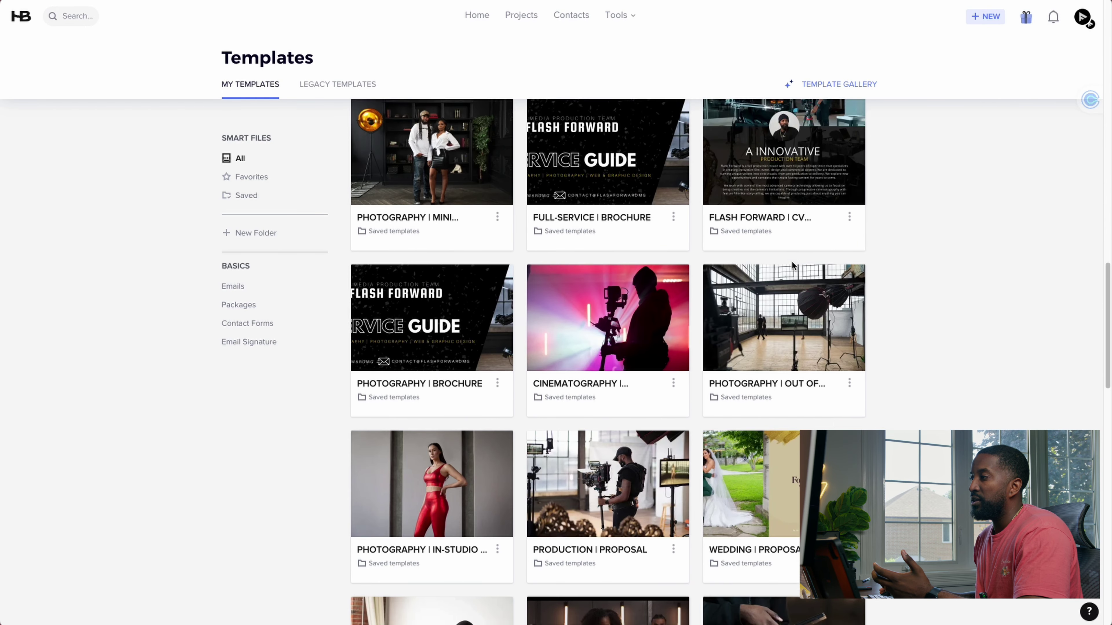
{"action": "scroll", "coordinate": [791, 263], "scroll_direction": "down", "scroll_amount": 20}
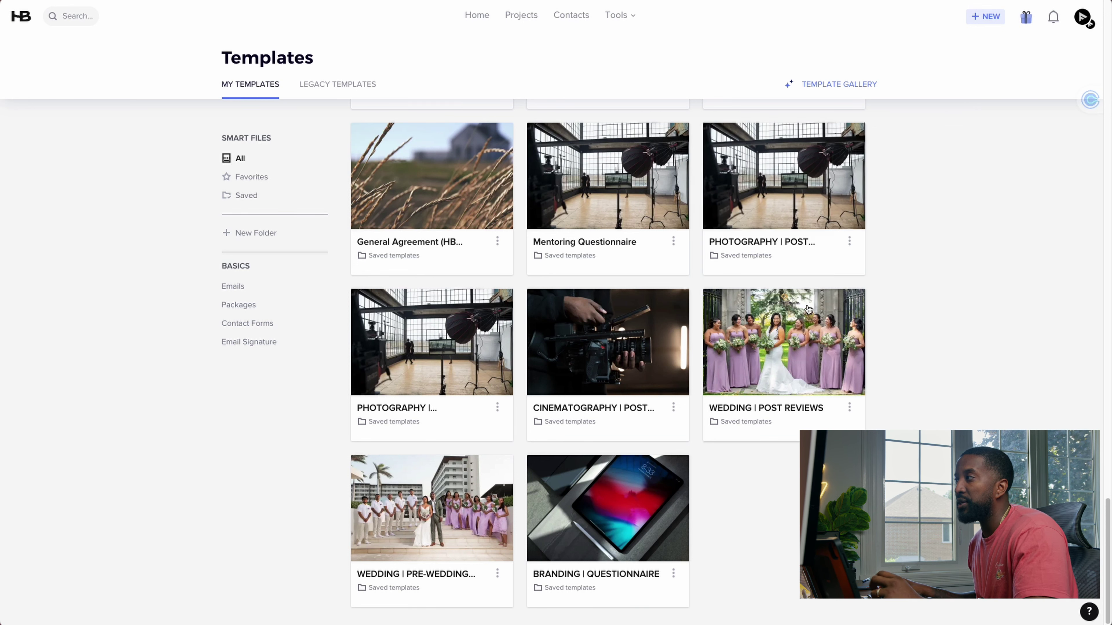
{"action": "scroll", "coordinate": [973, 238], "scroll_direction": "up", "scroll_amount": 10}
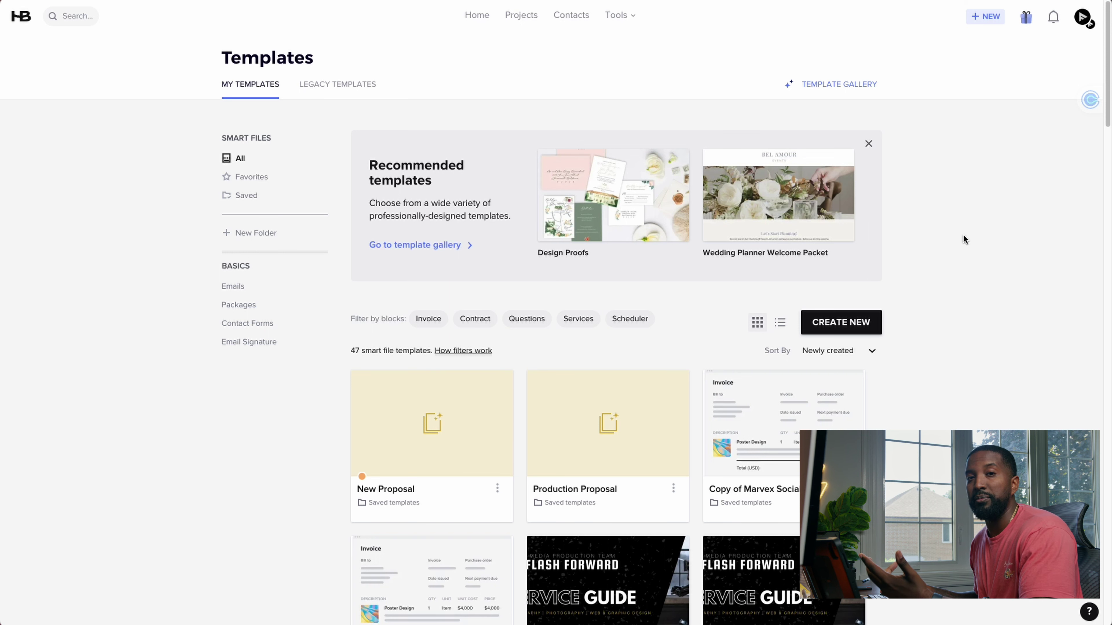
Step: Open the template gallery and look over the available templates and the type and industry filters
{"action": "left_click", "coordinate": [422, 248]}
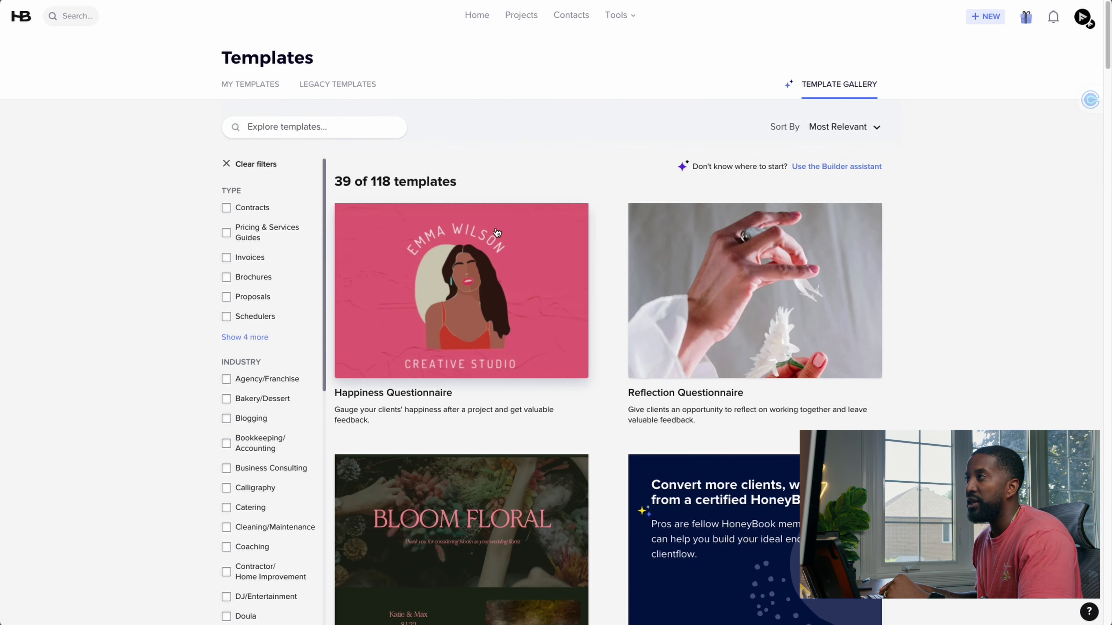
{"action": "scroll", "coordinate": [602, 212], "scroll_direction": "down", "scroll_amount": 5}
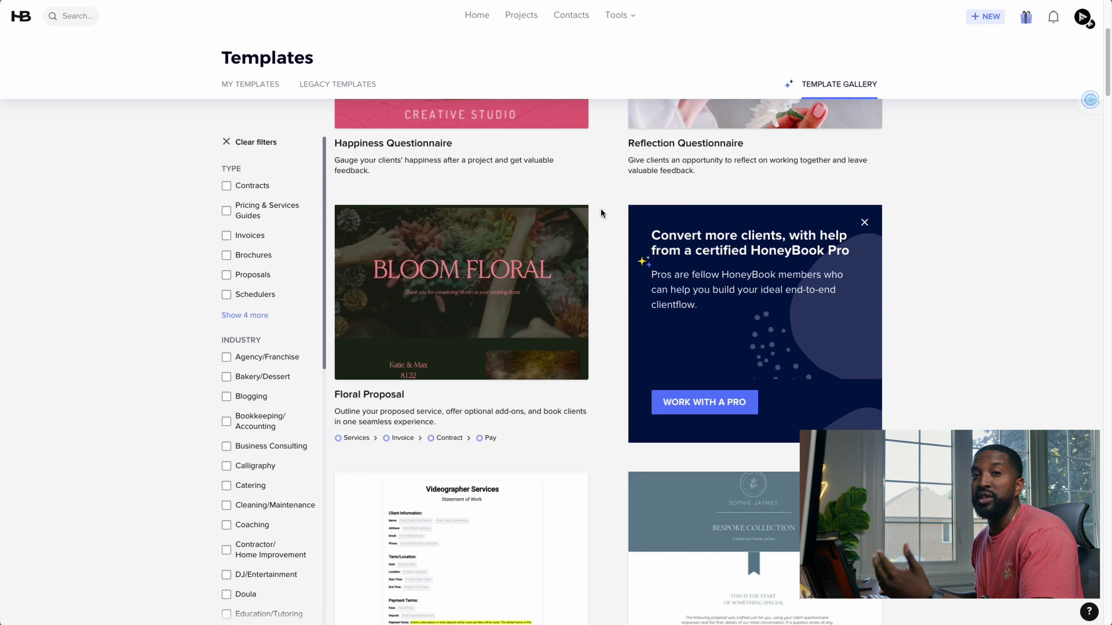
{"action": "scroll", "coordinate": [600, 213], "scroll_direction": "down", "scroll_amount": 10}
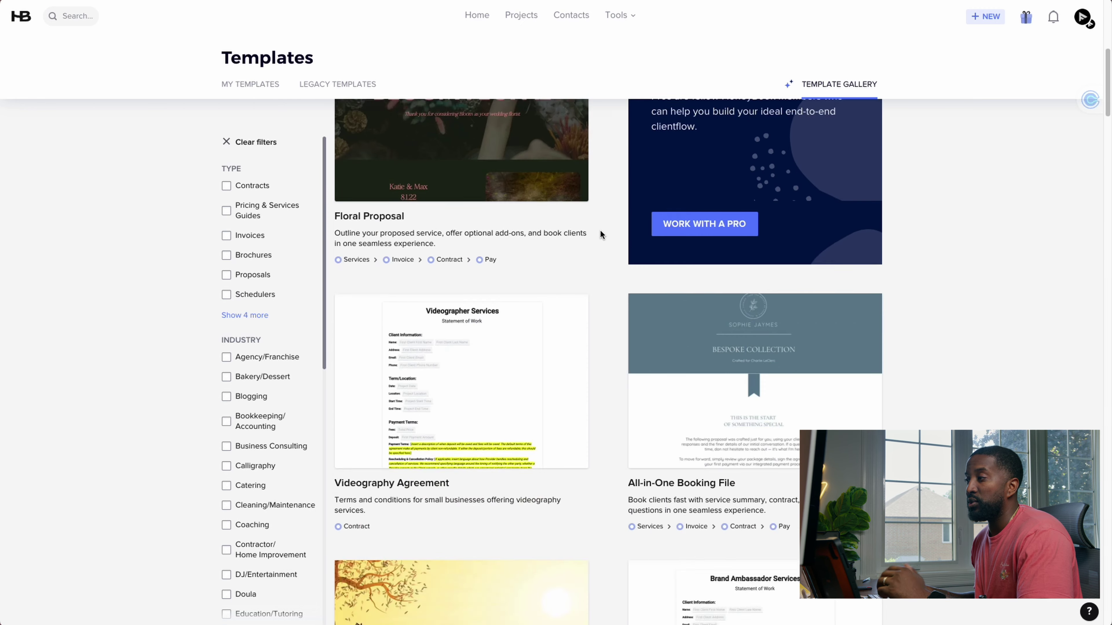
{"action": "scroll", "coordinate": [600, 230], "scroll_direction": "down", "scroll_amount": 13}
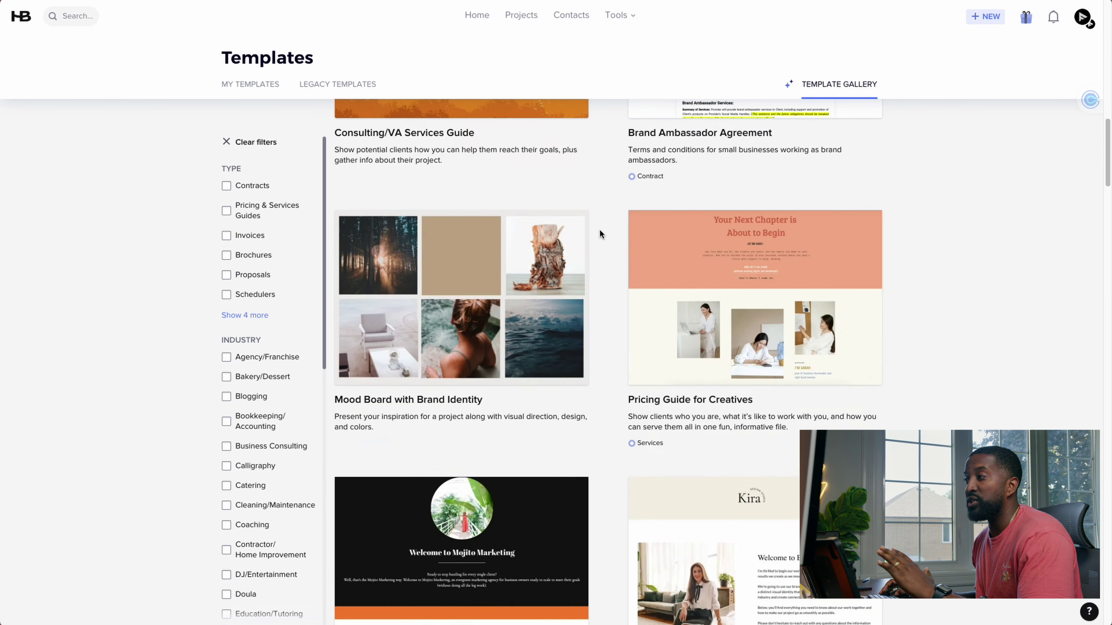
{"action": "scroll", "coordinate": [701, 257], "scroll_direction": "down", "scroll_amount": 4}
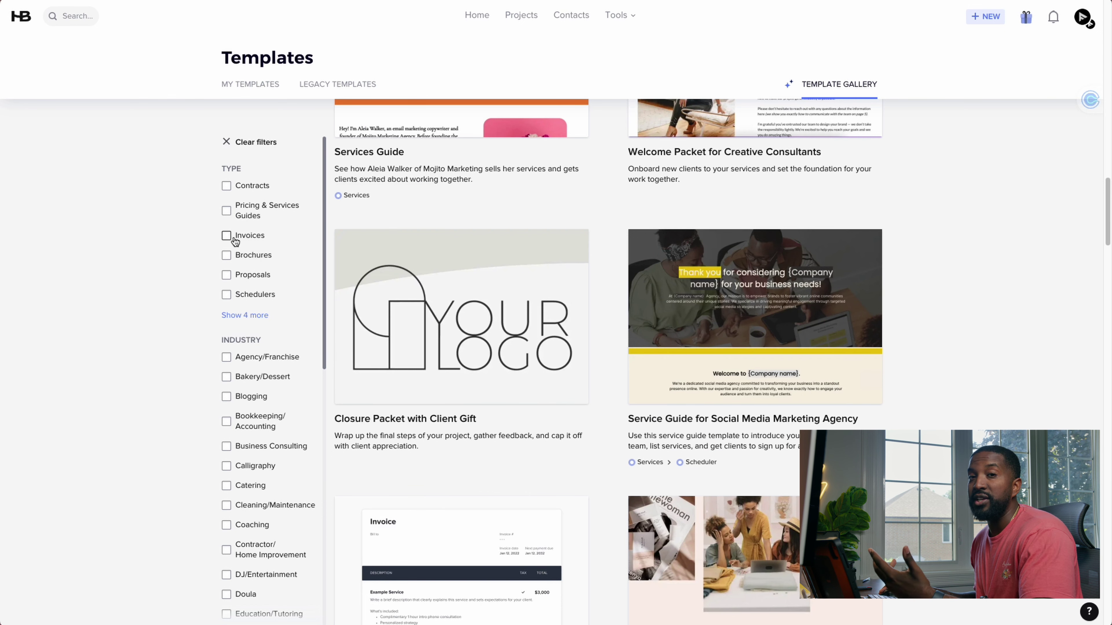
{"action": "scroll", "coordinate": [235, 241], "scroll_direction": "down", "scroll_amount": 5}
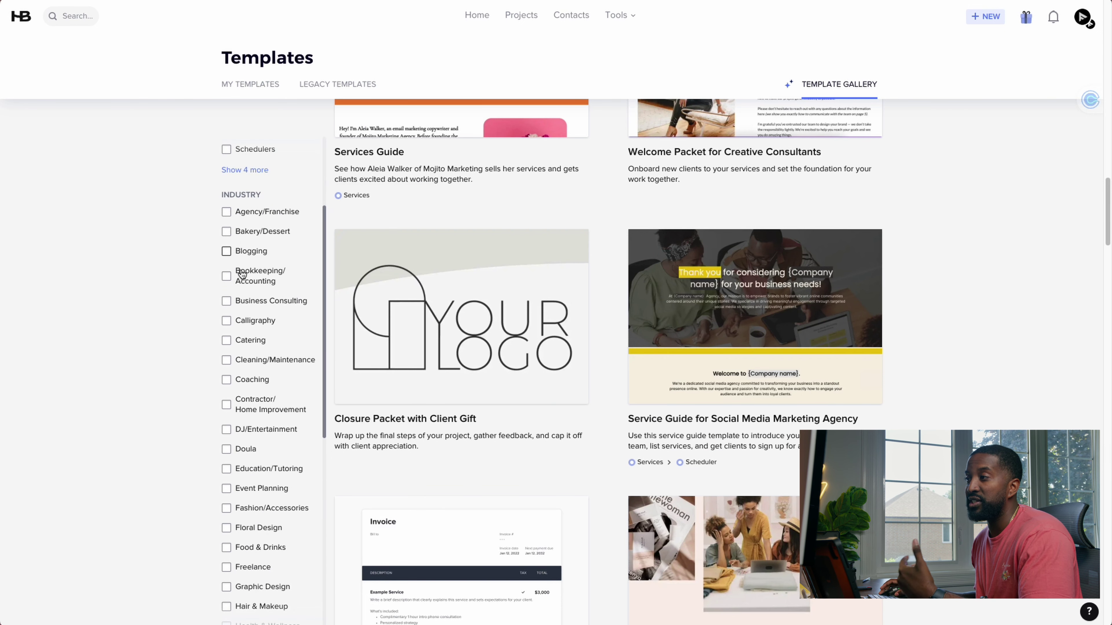
Step: Browse the gallery templates for the Event Planning industry and remove that filter again
{"action": "scroll", "coordinate": [229, 350], "scroll_direction": "down", "scroll_amount": 1}
{"action": "left_click", "coordinate": [226, 383]}
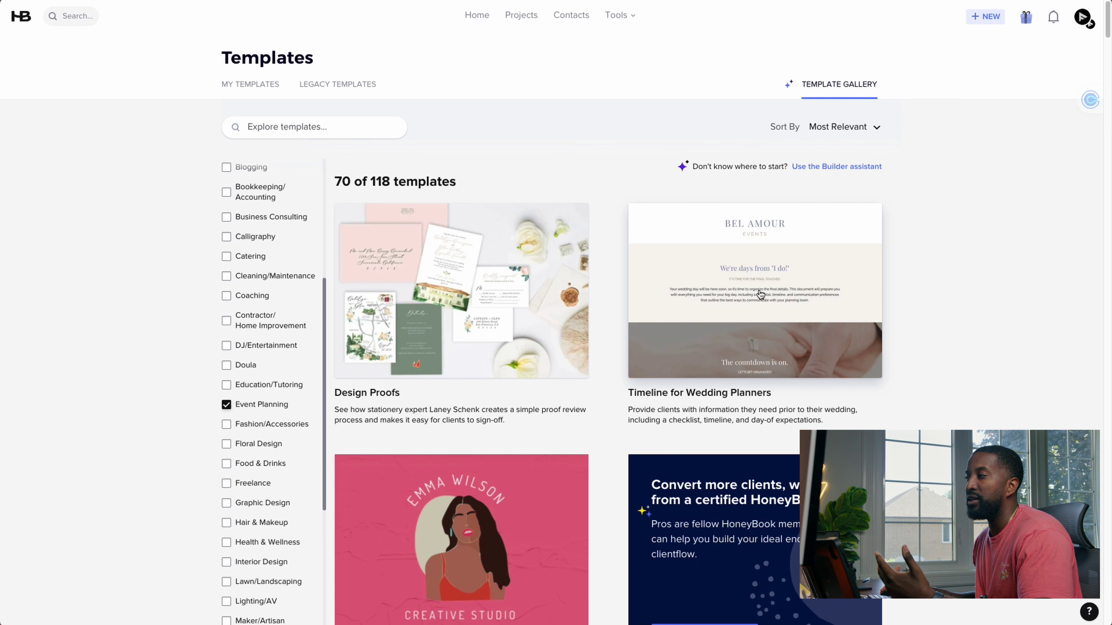
{"action": "scroll", "coordinate": [760, 294], "scroll_direction": "down", "scroll_amount": 15}
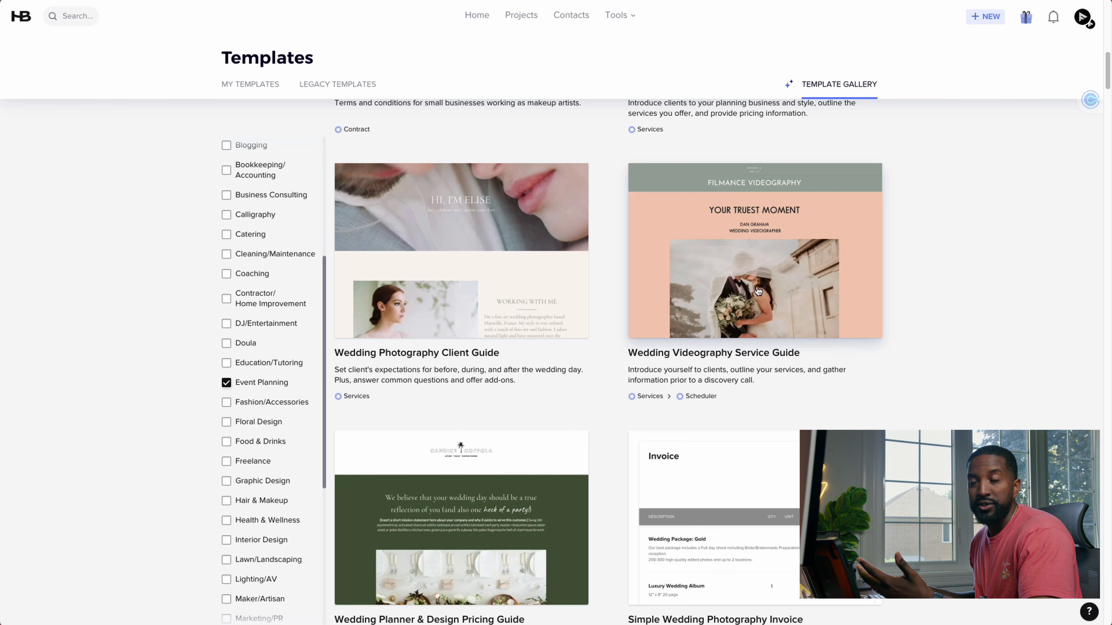
{"action": "left_click", "coordinate": [229, 385]}
Step: Filter the template gallery by the Photography industry and browse the matching templates
{"action": "scroll", "coordinate": [286, 339], "scroll_direction": "down", "scroll_amount": 4}
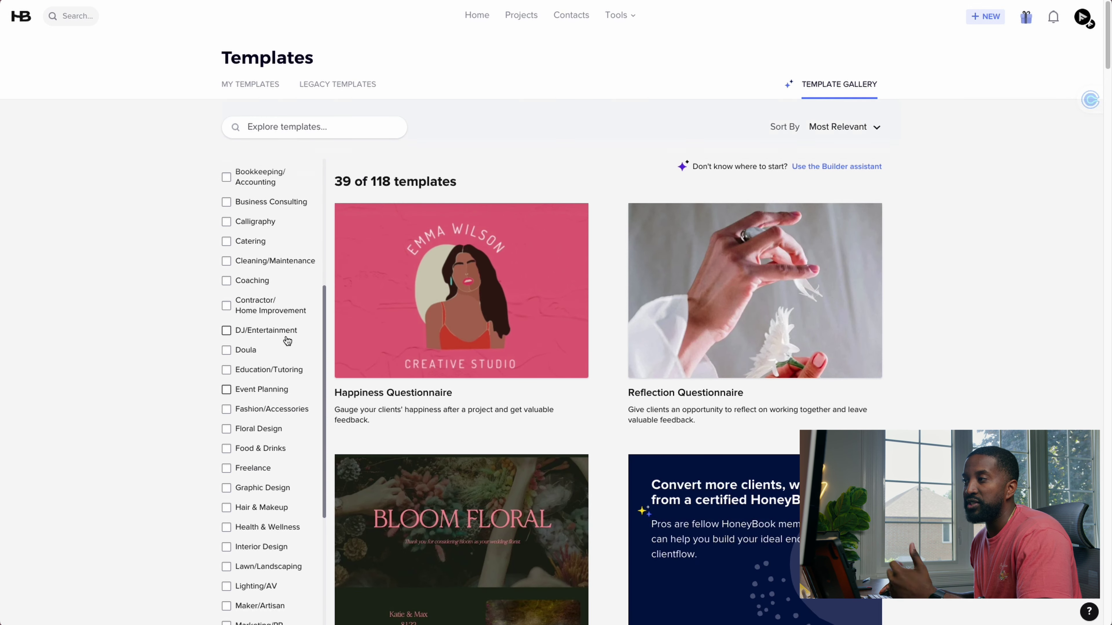
{"action": "left_click", "coordinate": [226, 589]}
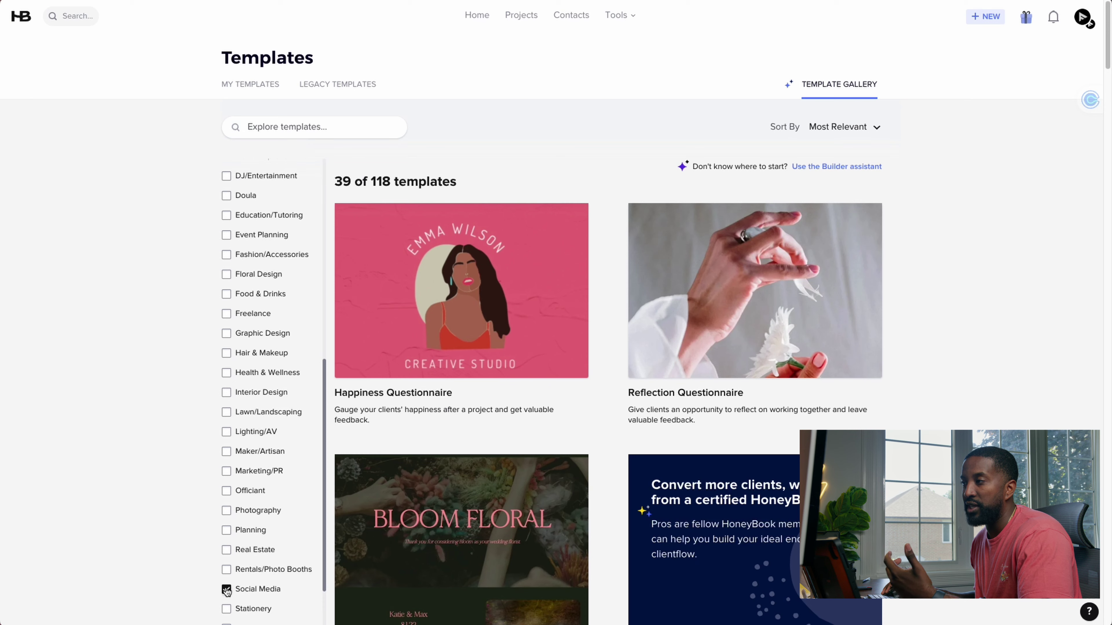
{"action": "left_click", "coordinate": [226, 511]}
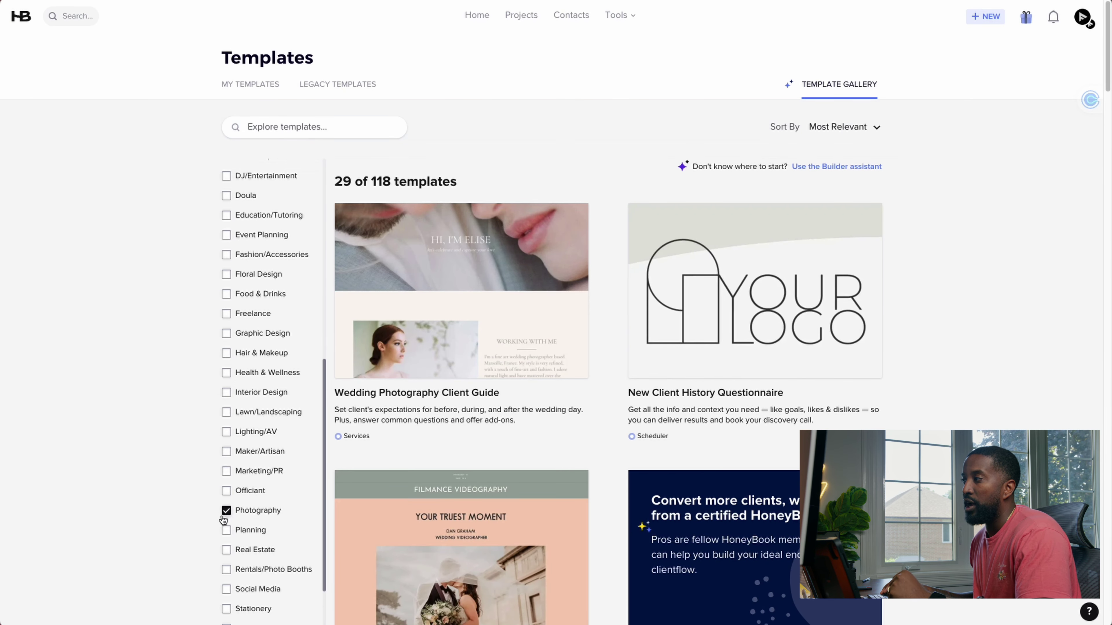
{"action": "scroll", "coordinate": [705, 294], "scroll_direction": "down", "scroll_amount": 5}
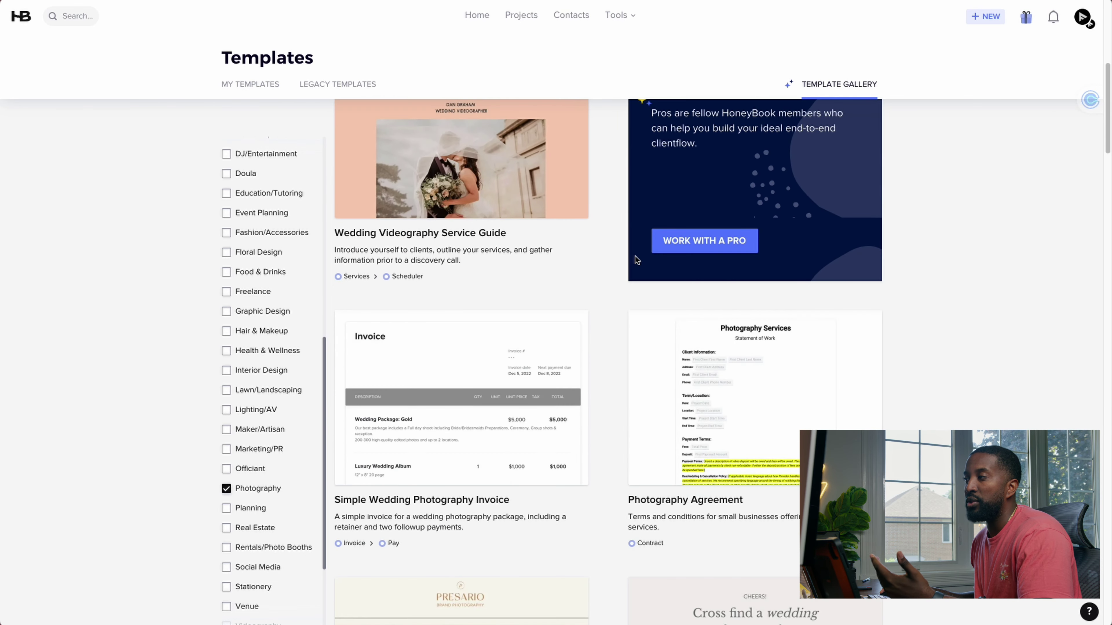
{"action": "scroll", "coordinate": [637, 260], "scroll_direction": "down", "scroll_amount": 4}
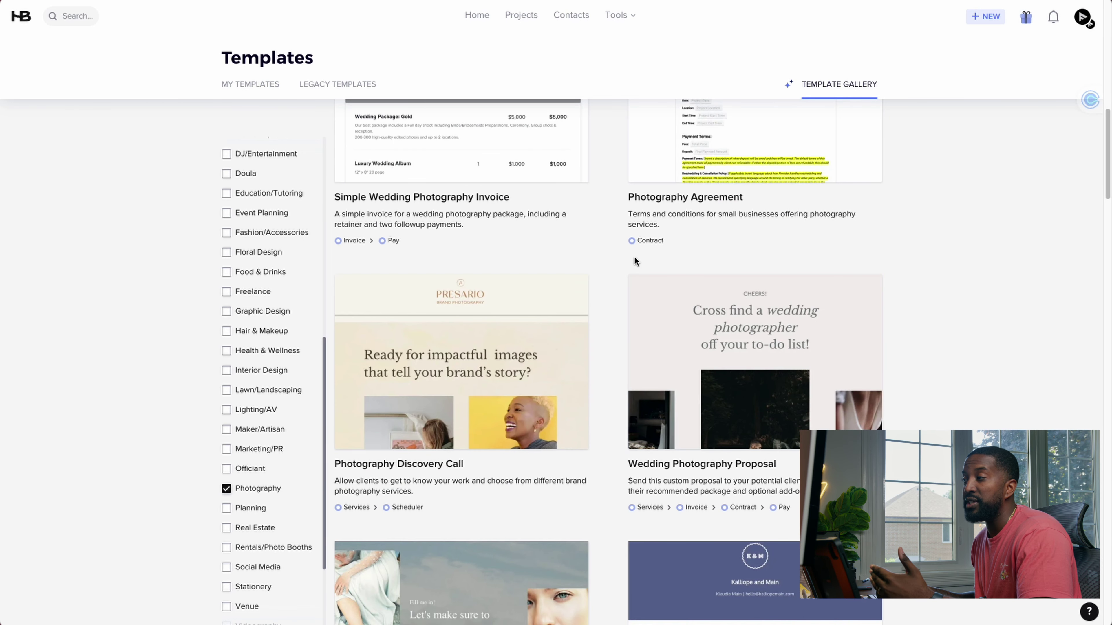
{"action": "scroll", "coordinate": [635, 302], "scroll_direction": "down", "scroll_amount": 3}
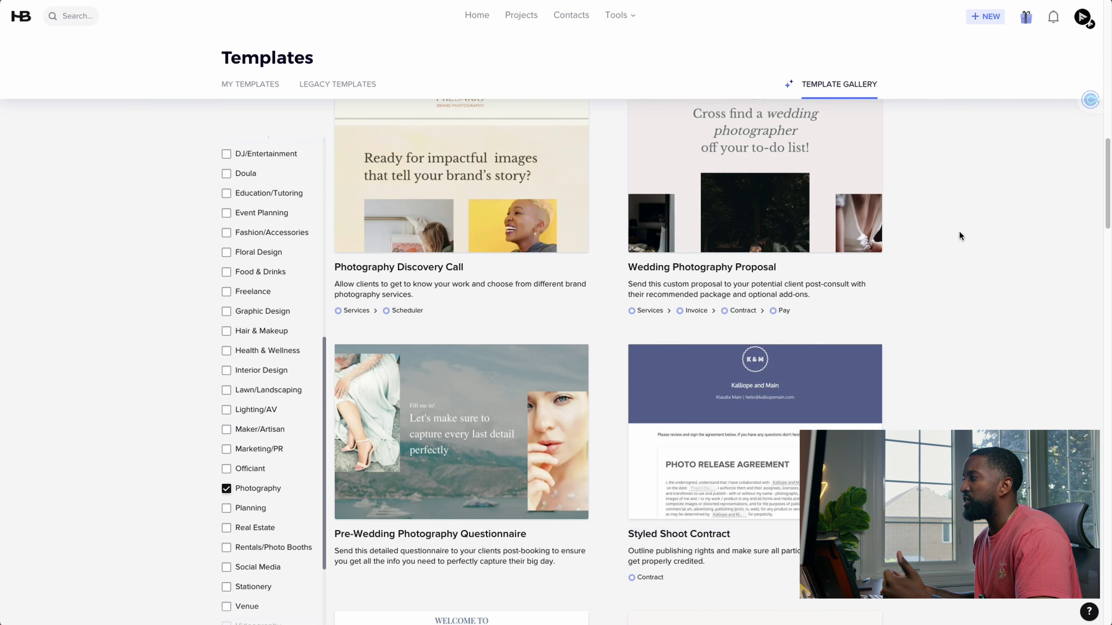
{"action": "scroll", "coordinate": [696, 197], "scroll_direction": "up", "scroll_amount": 2}
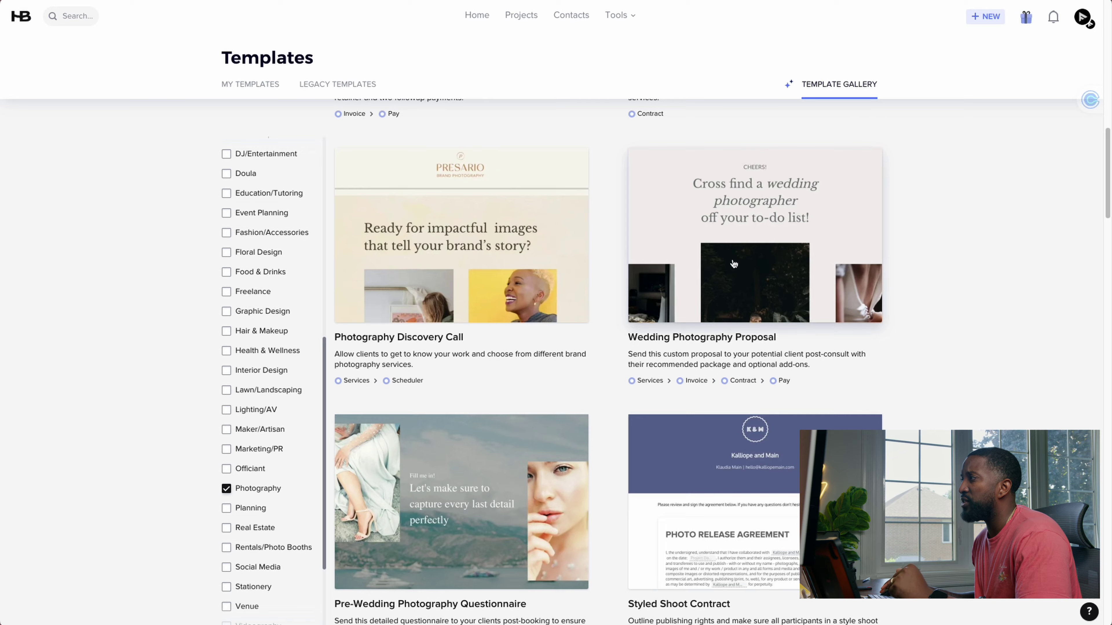
Step: Preview the Wedding Photography Proposal template and read through its Introduction page
{"action": "left_click", "coordinate": [735, 277]}
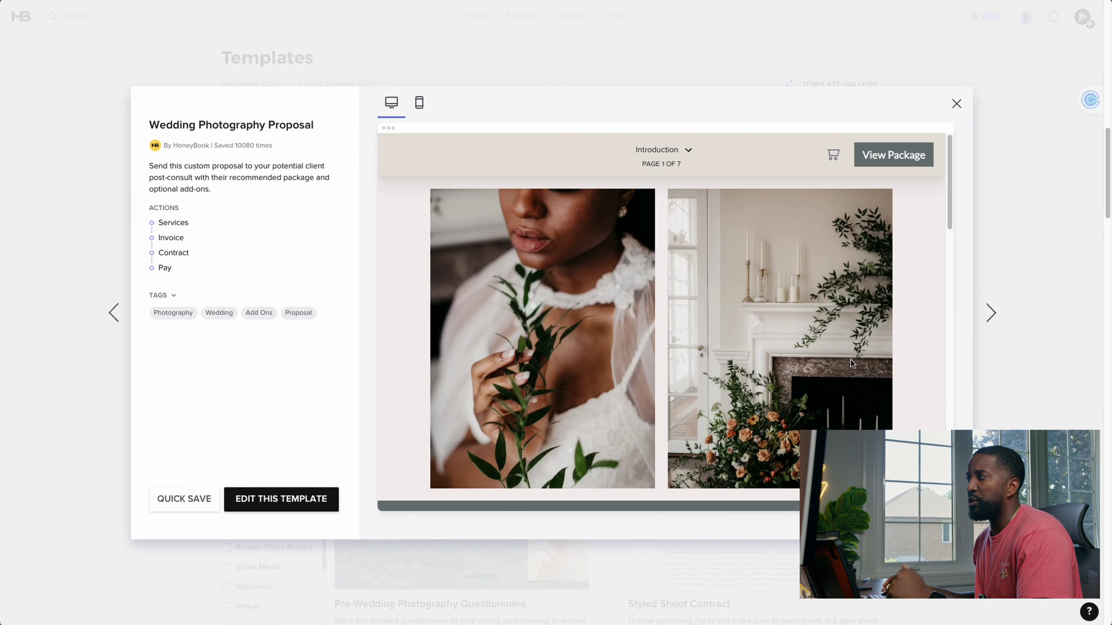
{"action": "scroll", "coordinate": [780, 339], "scroll_direction": "down", "scroll_amount": 5}
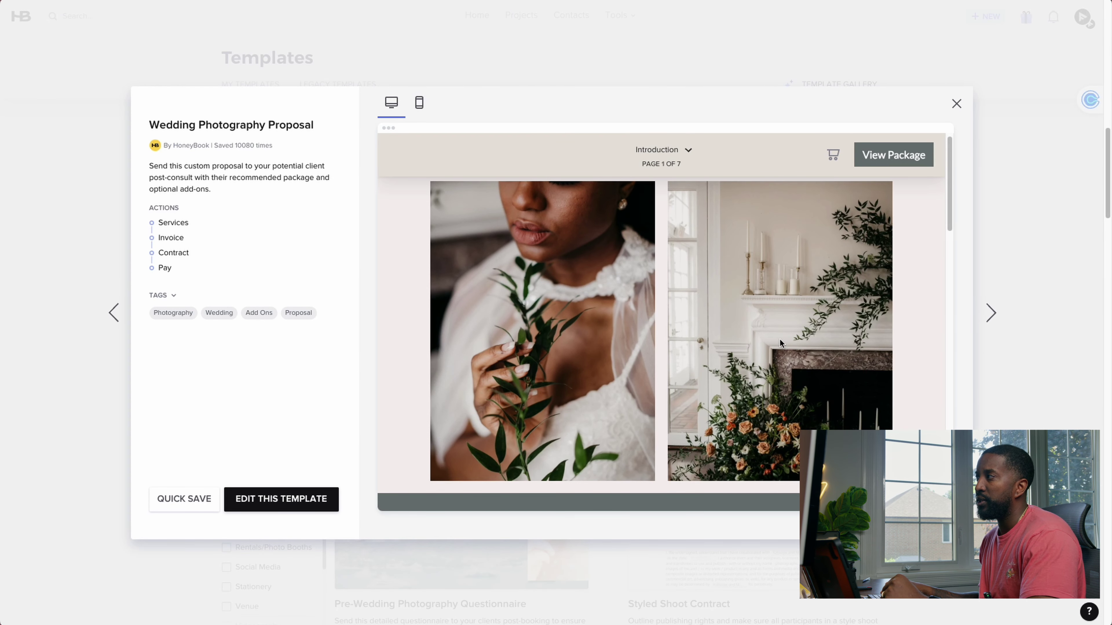
{"action": "scroll", "coordinate": [779, 340], "scroll_direction": "down", "scroll_amount": 10}
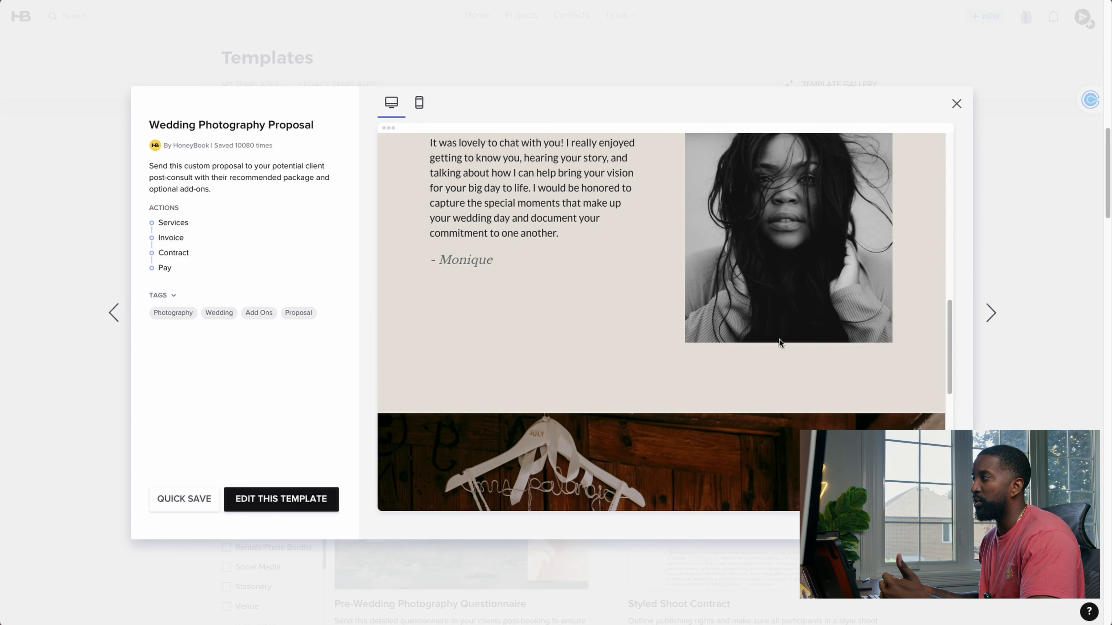
{"action": "scroll", "coordinate": [780, 340], "scroll_direction": "down", "scroll_amount": 1}
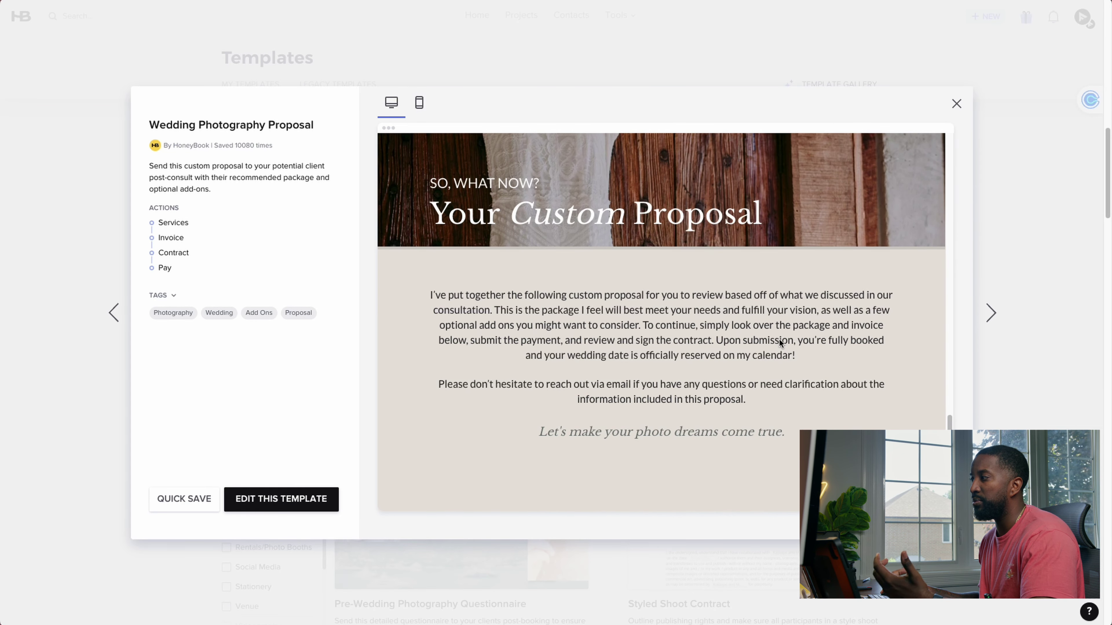
{"action": "scroll", "coordinate": [829, 405], "scroll_direction": "up", "scroll_amount": 15}
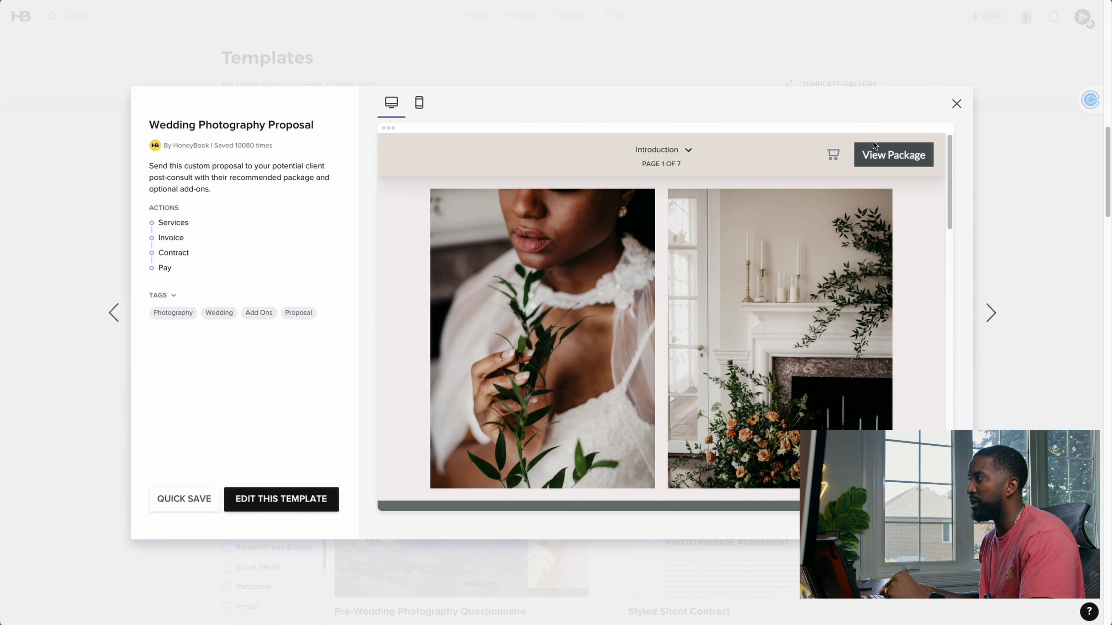
Step: Switch the proposal preview to the Proposed Package page and review its services and add-ons
{"action": "left_click", "coordinate": [688, 152]}
{"action": "left_click", "coordinate": [675, 196]}
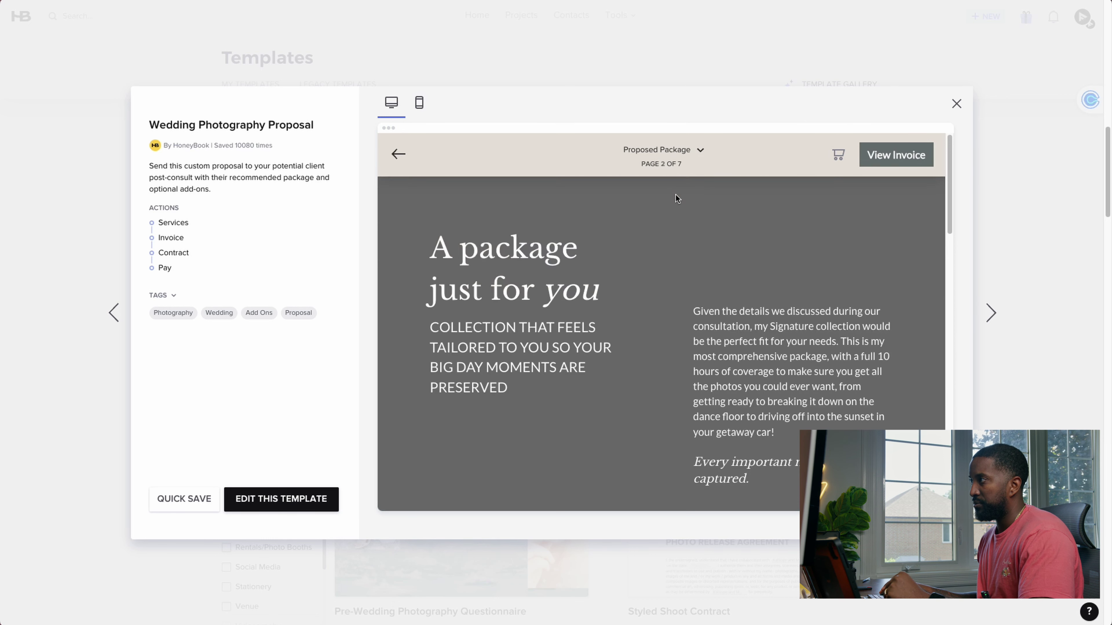
{"action": "scroll", "coordinate": [838, 312], "scroll_direction": "down", "scroll_amount": 2}
{"action": "scroll", "coordinate": [838, 312], "scroll_direction": "up", "scroll_amount": 2}
{"action": "scroll", "coordinate": [838, 311], "scroll_direction": "down", "scroll_amount": 5}
{"action": "scroll", "coordinate": [837, 309], "scroll_direction": "down", "scroll_amount": 5}
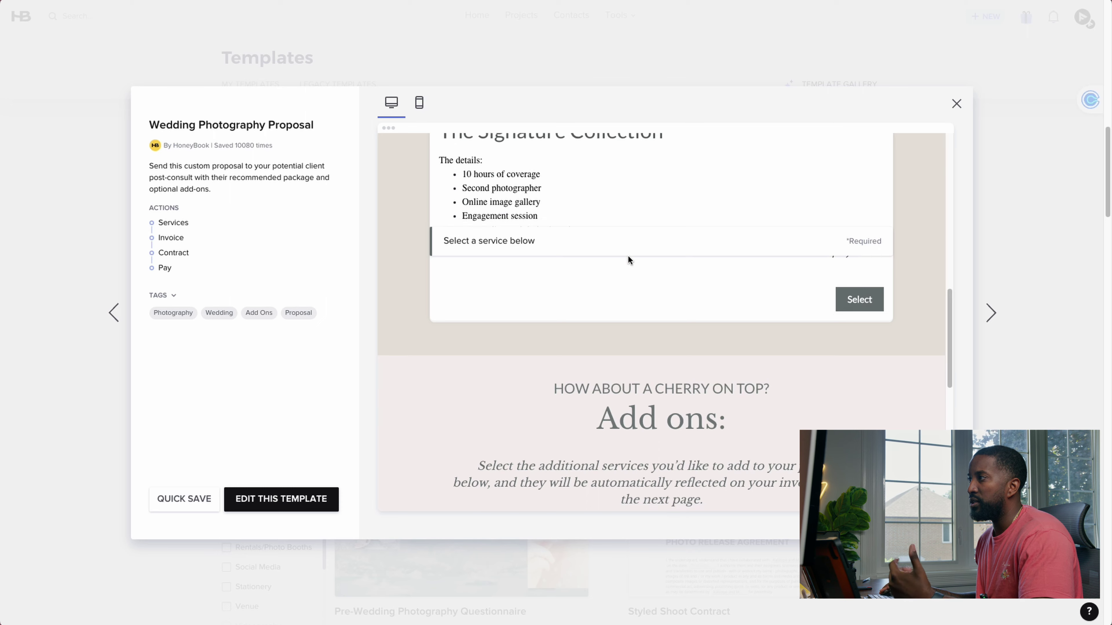
{"action": "scroll", "coordinate": [654, 284], "scroll_direction": "down", "scroll_amount": 8}
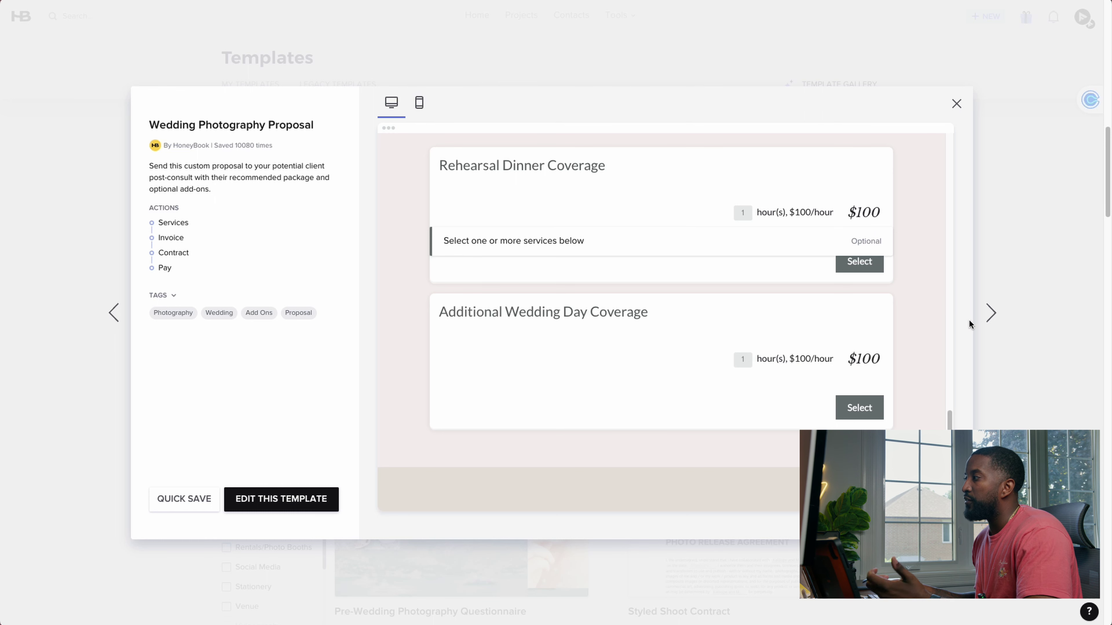
Step: Preview the Pre-Wedding Photography Questionnaire and the Photography Pricing Guide templates
{"action": "left_click", "coordinate": [992, 313]}
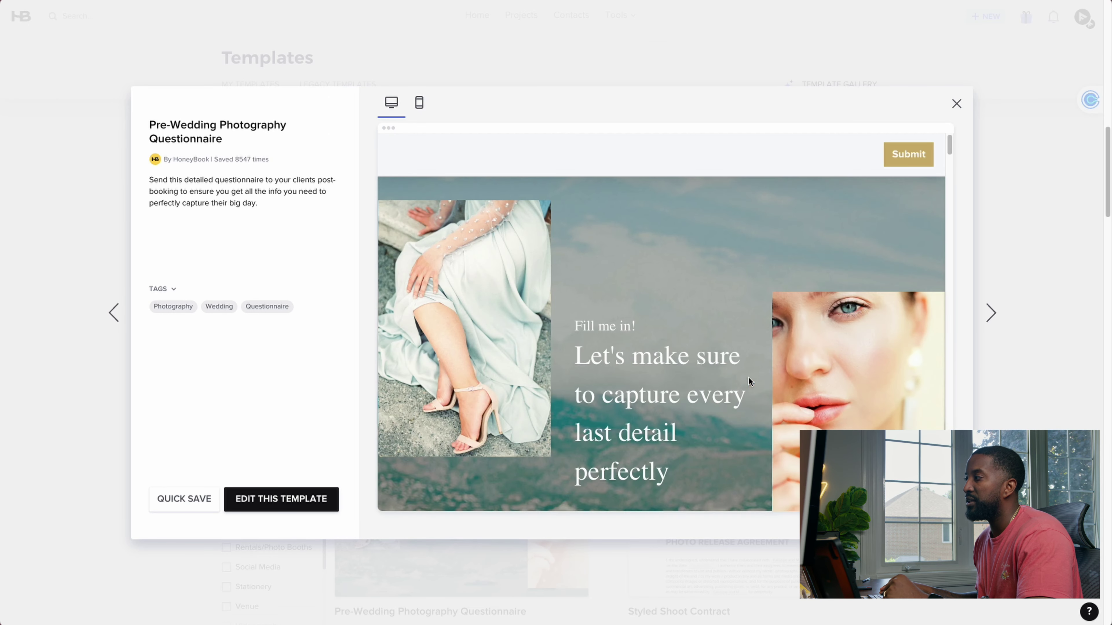
{"action": "scroll", "coordinate": [741, 378], "scroll_direction": "down", "scroll_amount": 10}
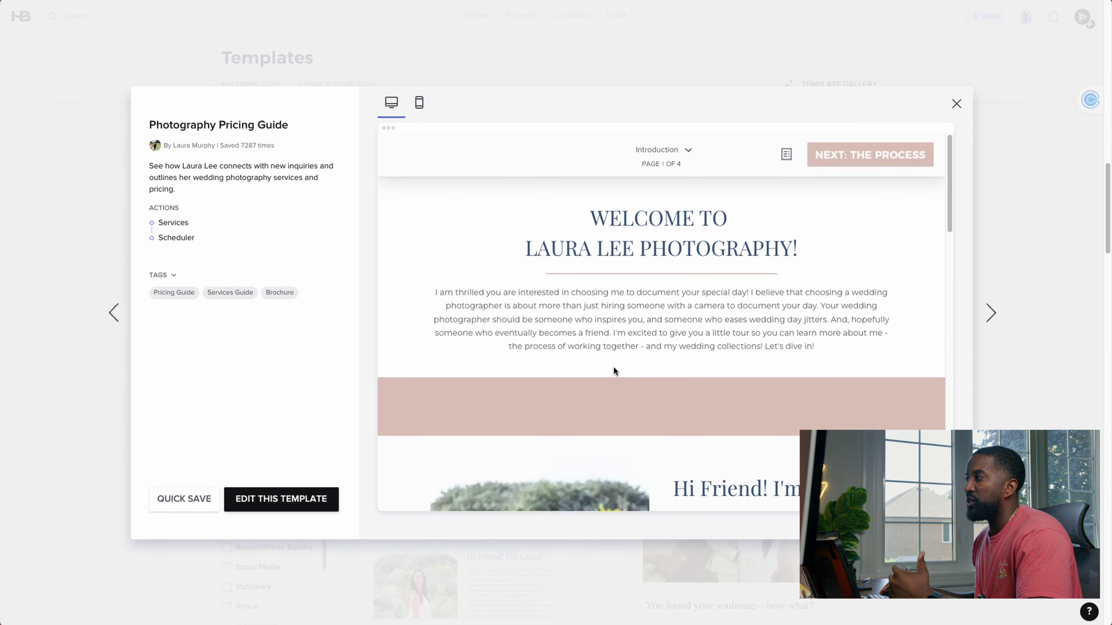
{"action": "scroll", "coordinate": [737, 356], "scroll_direction": "down", "scroll_amount": 5}
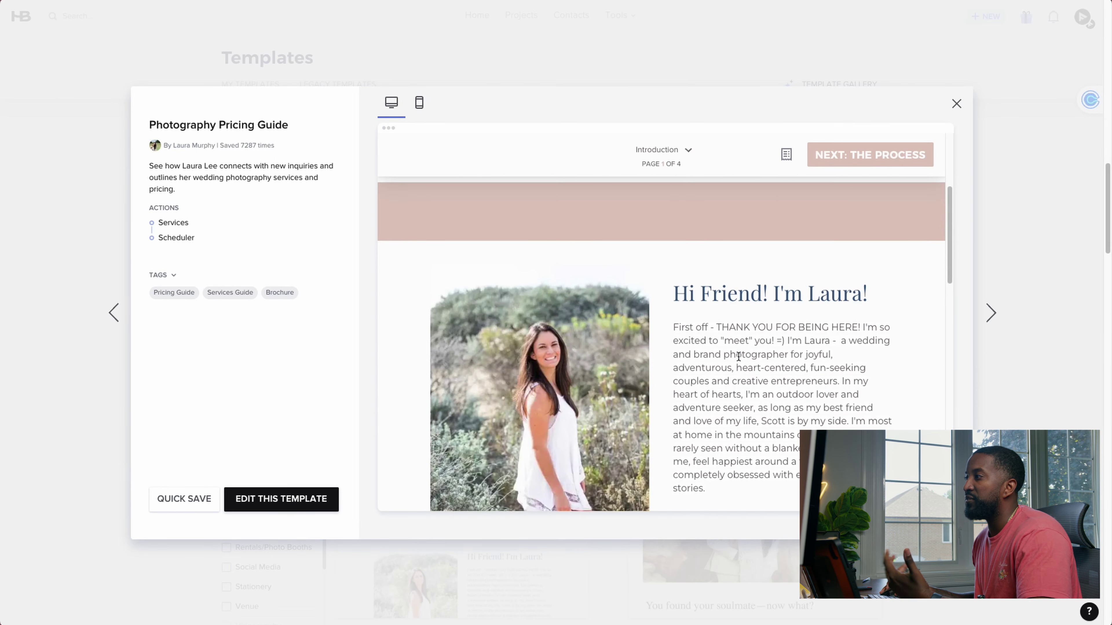
{"action": "scroll", "coordinate": [738, 357], "scroll_direction": "down", "scroll_amount": 10}
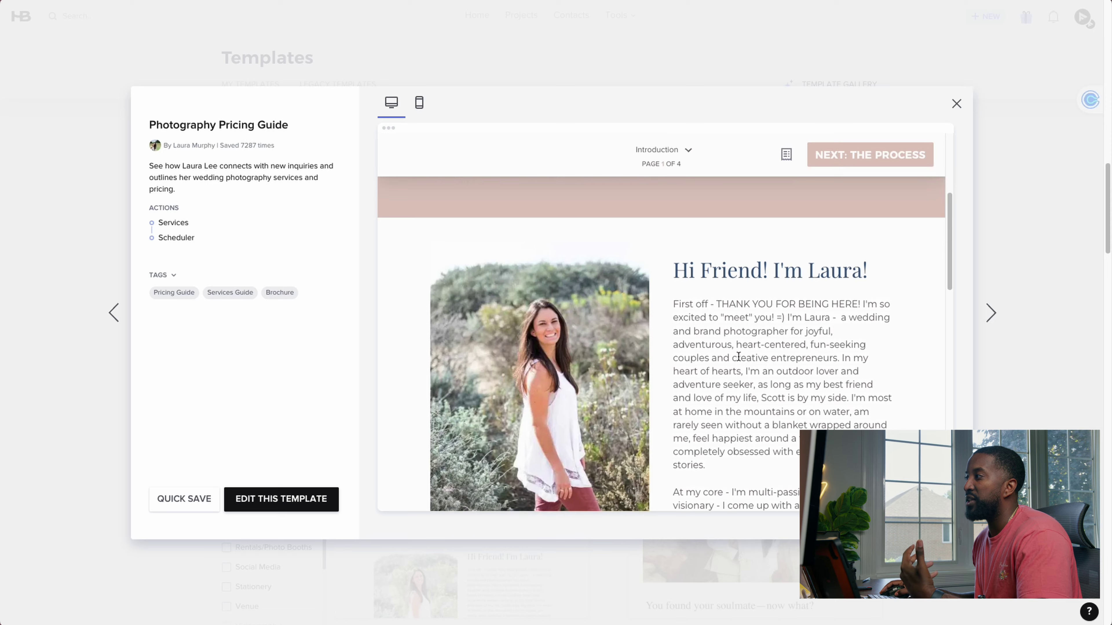
{"action": "scroll", "coordinate": [739, 357], "scroll_direction": "down", "scroll_amount": 5}
Step: Leave the gallery for the image Library and show its guide to which image dimensions to use
{"action": "left_click", "coordinate": [256, 88]}
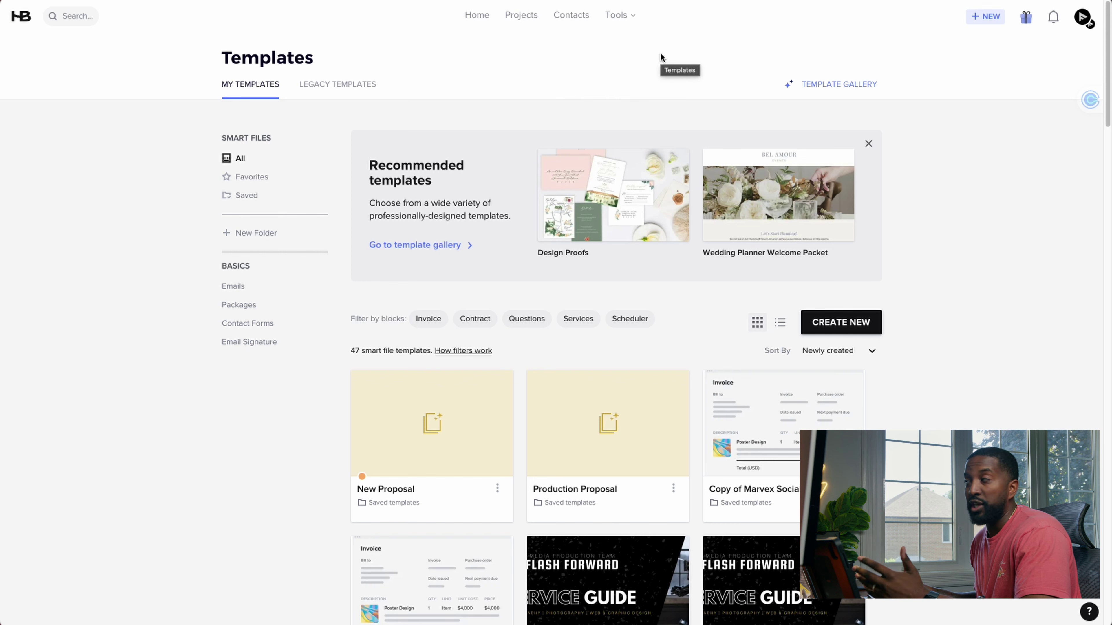
{"action": "left_click", "coordinate": [622, 21]}
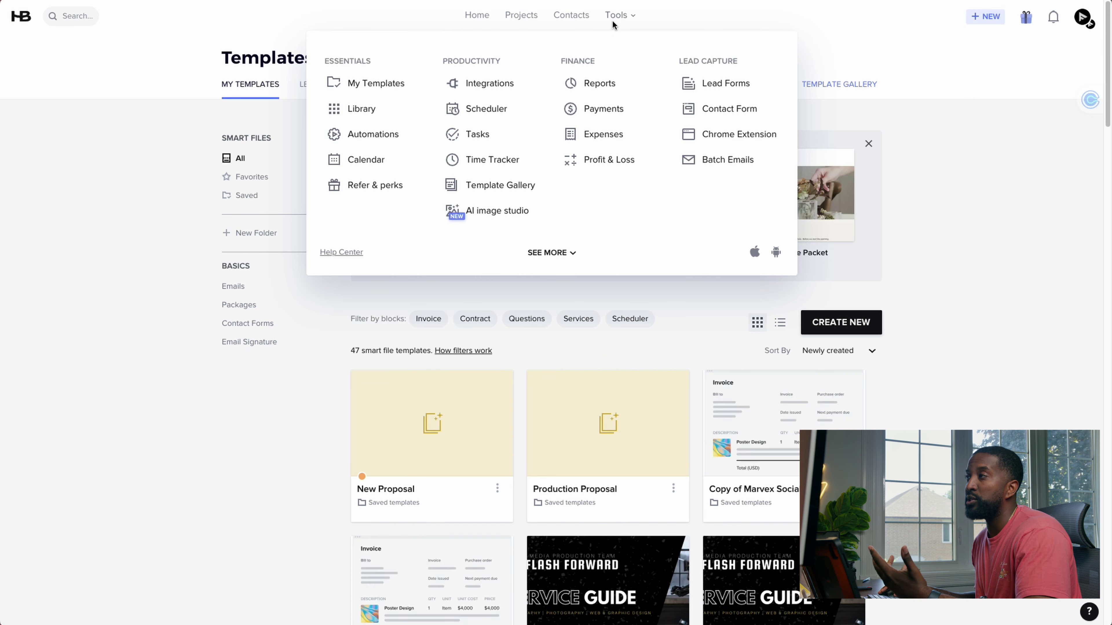
{"action": "left_click", "coordinate": [361, 109]}
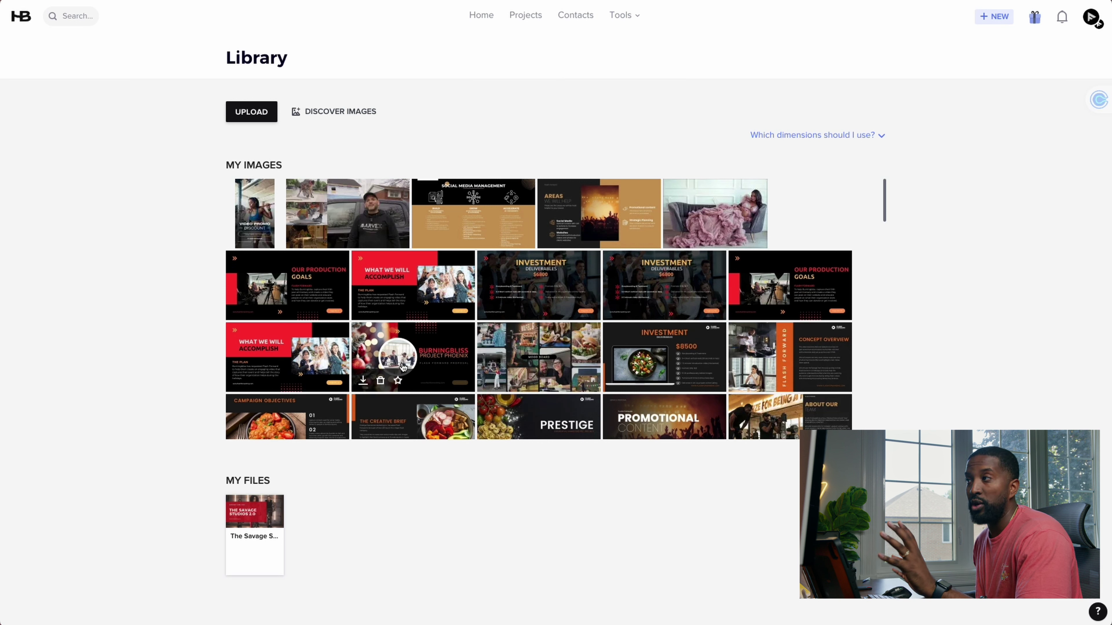
{"action": "left_click", "coordinate": [819, 136]}
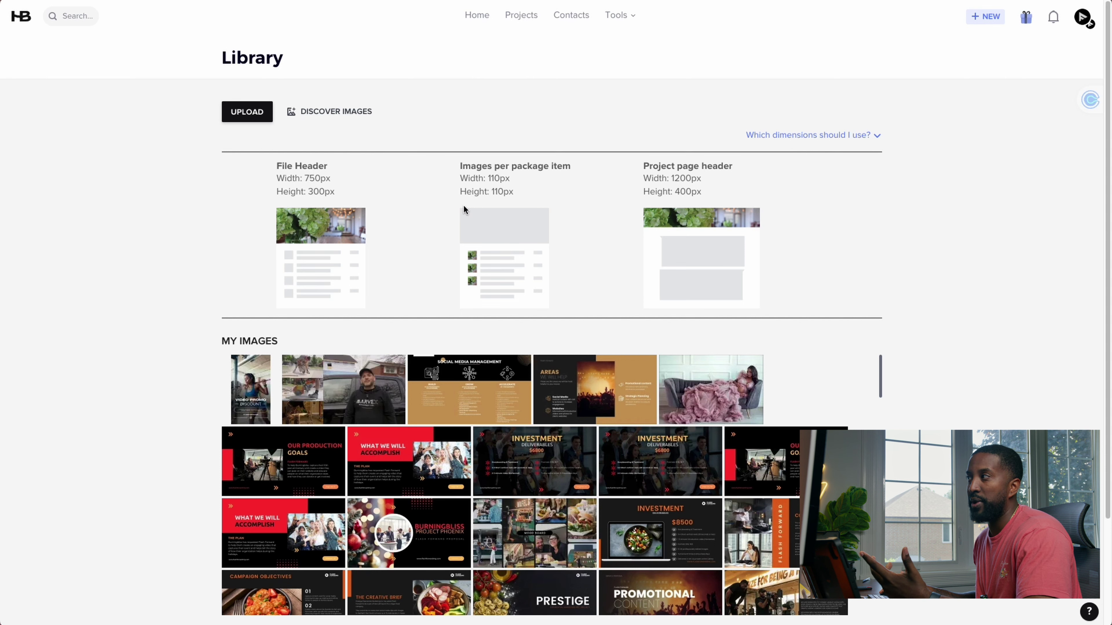
Step: Leave the Library for the AI image studio and generate images from the prompt "someone dunking a basketball"
{"action": "left_click", "coordinate": [876, 137]}
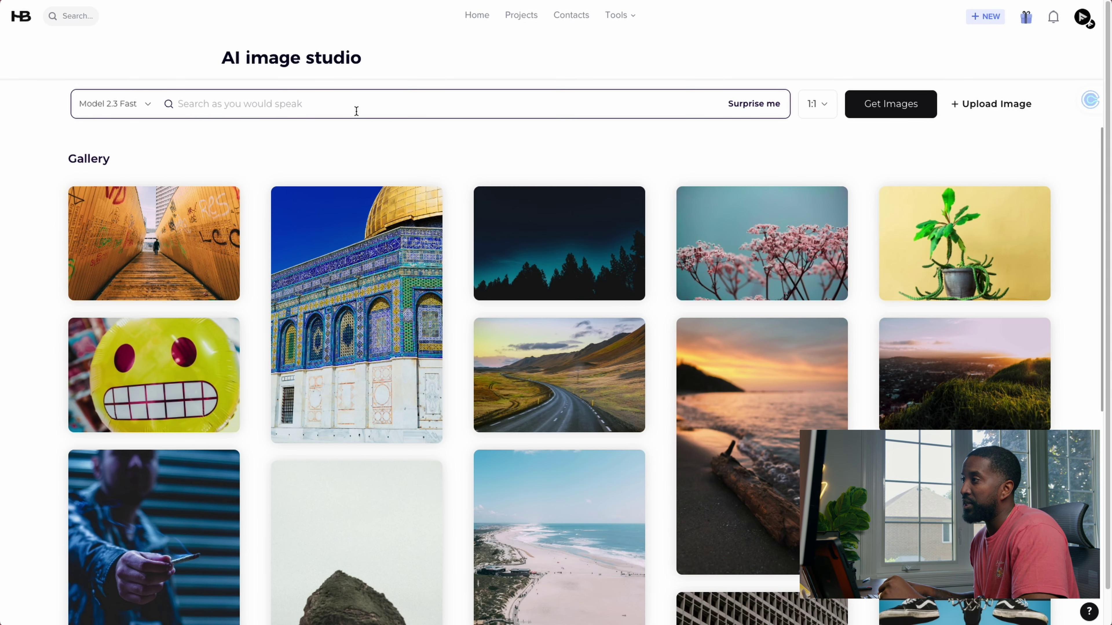
{"action": "mouse_move", "coordinate": [621, 218]}
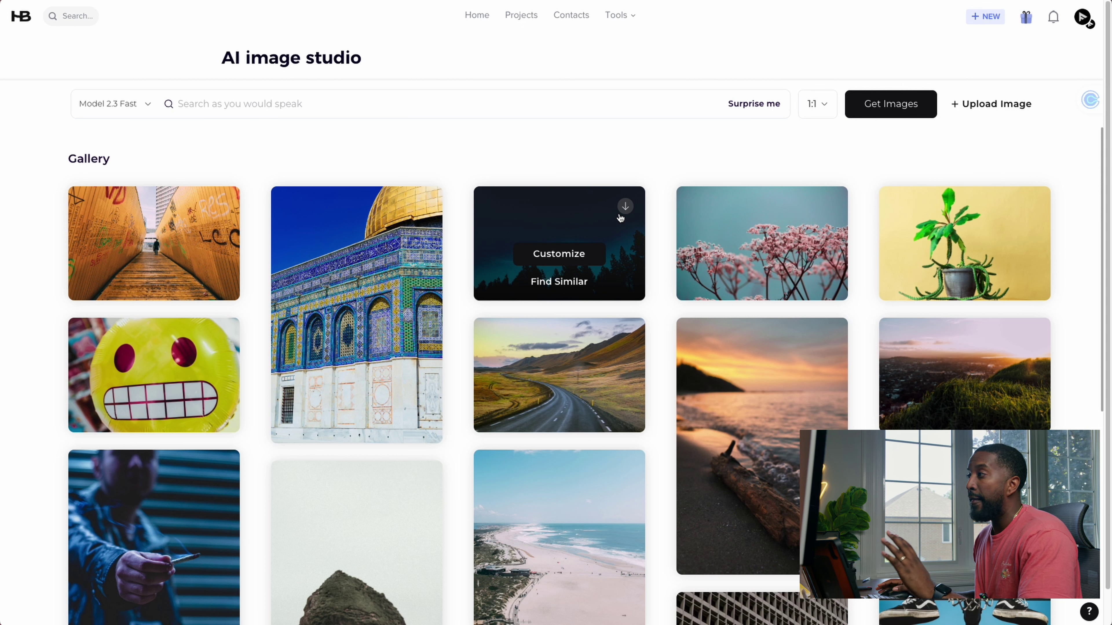
{"action": "left_click", "coordinate": [309, 107]}
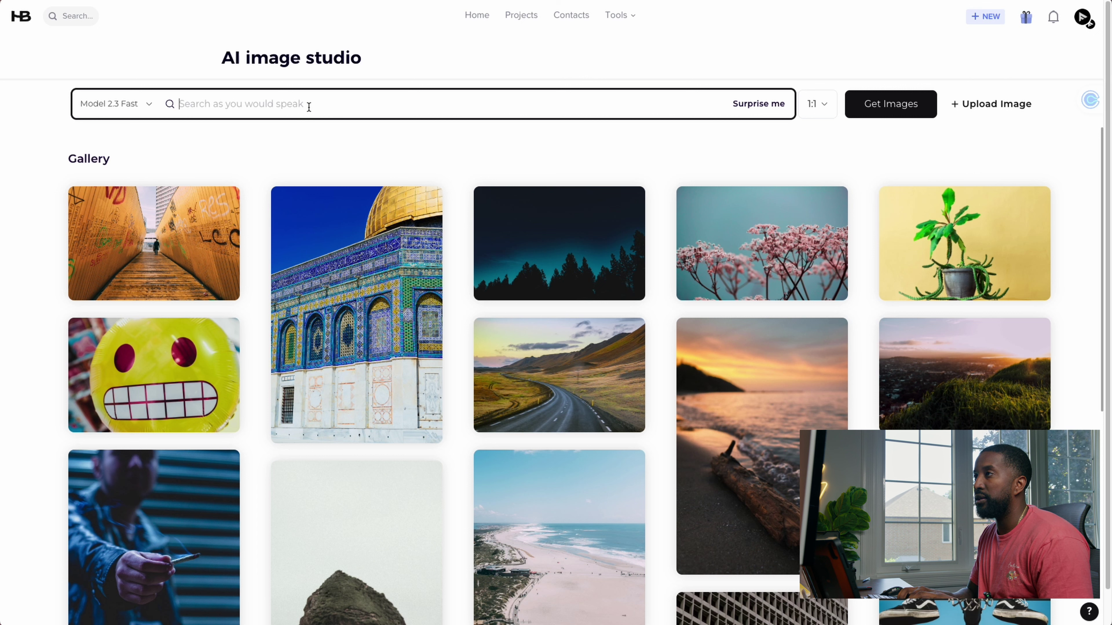
{"action": "type", "text": "someone duni"}
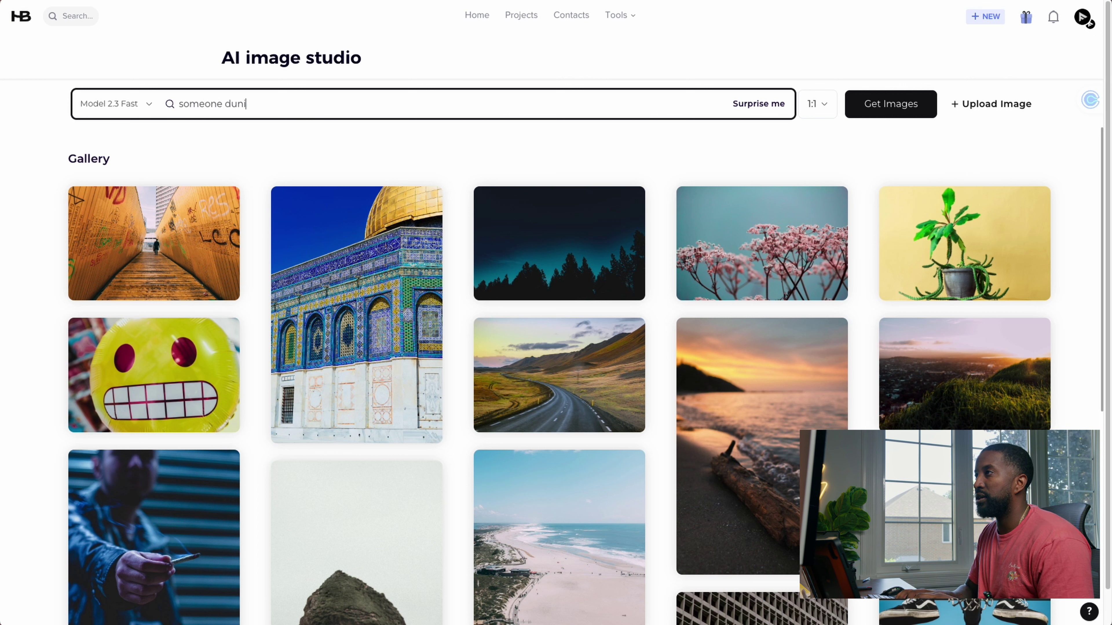
{"action": "key", "text": "BackSpace"}
{"action": "type", "text": "king a bas"}
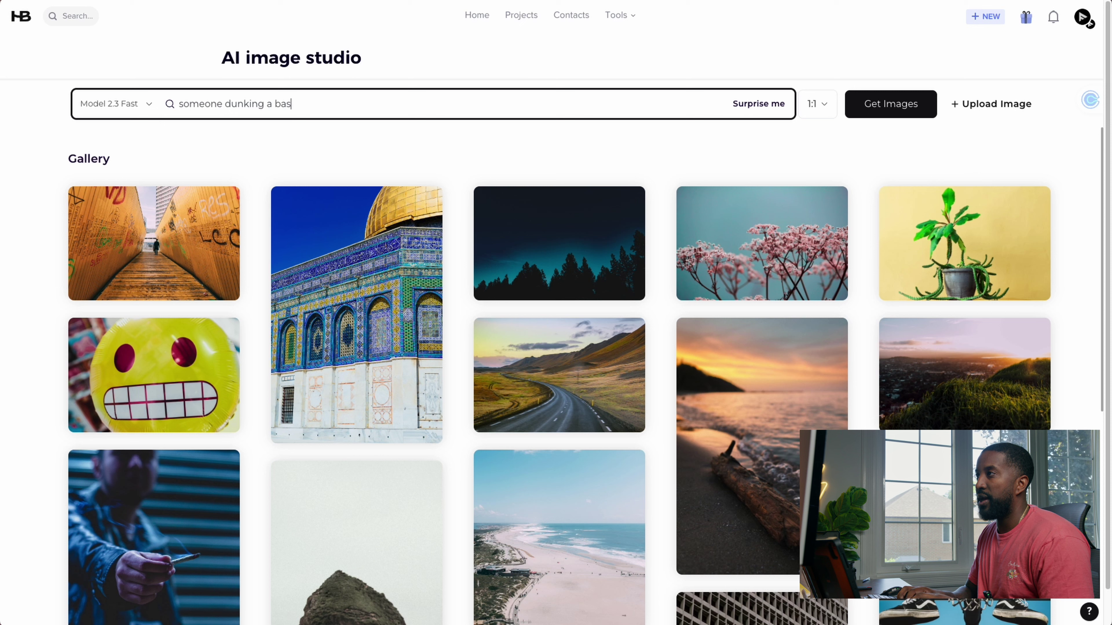
{"action": "type", "text": "ketball"}
{"action": "key", "text": "BackSpace"}
{"action": "key", "text": "BackSpace"}
{"action": "key", "text": "BackSpace"}
{"action": "key", "text": "BackSpace"}
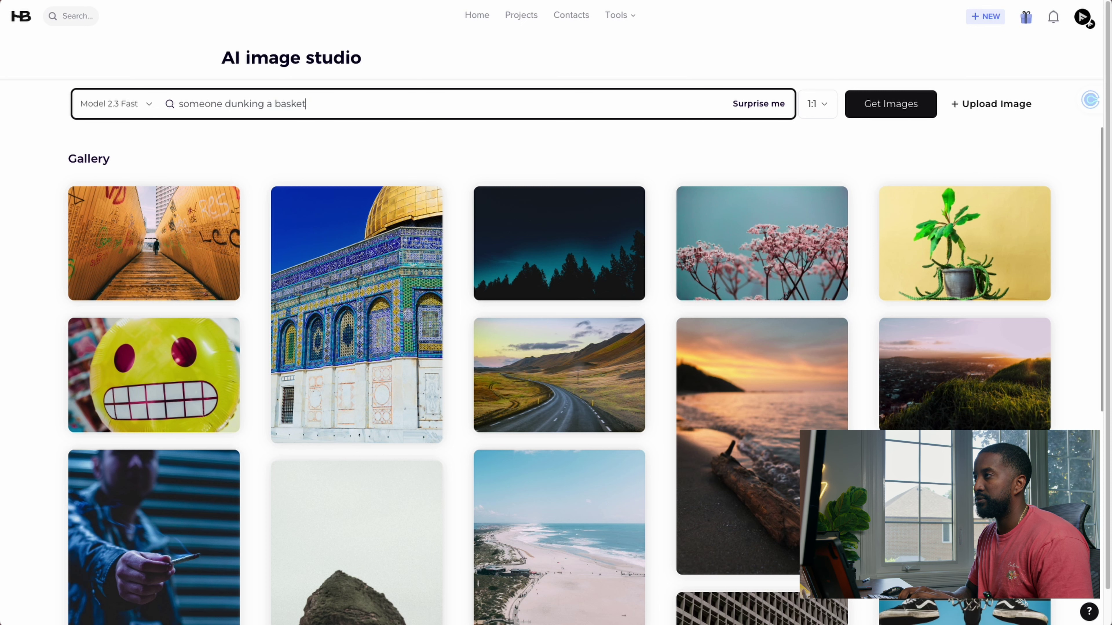
{"action": "key", "text": "Return"}
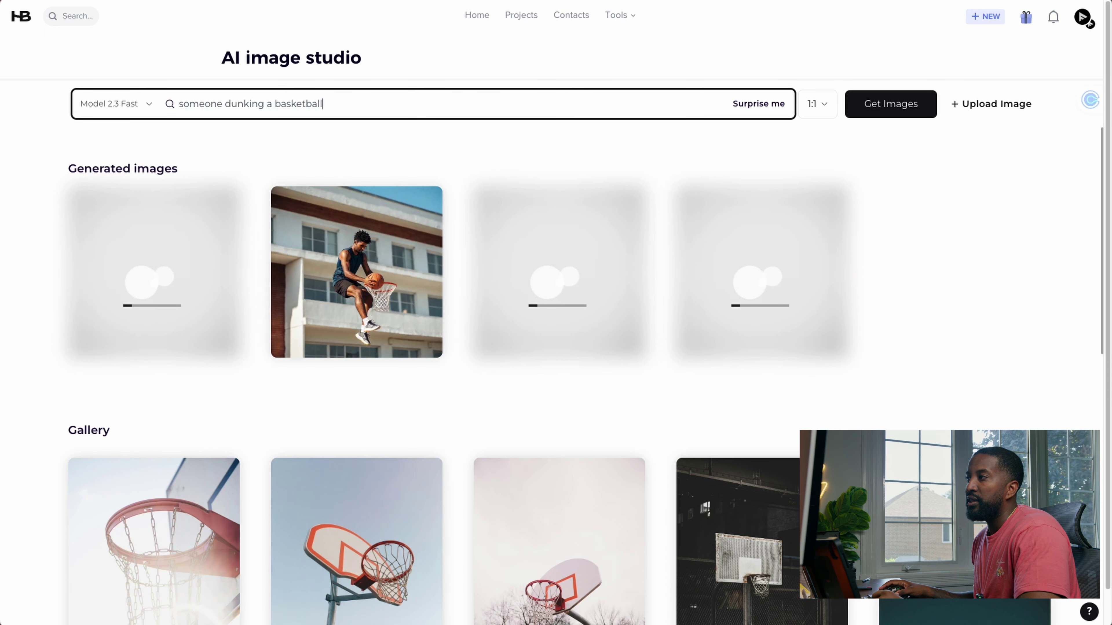
Step: Examine the generated basketball images and the customize, find-similar and download options each one offers
{"action": "mouse_move", "coordinate": [225, 231]}
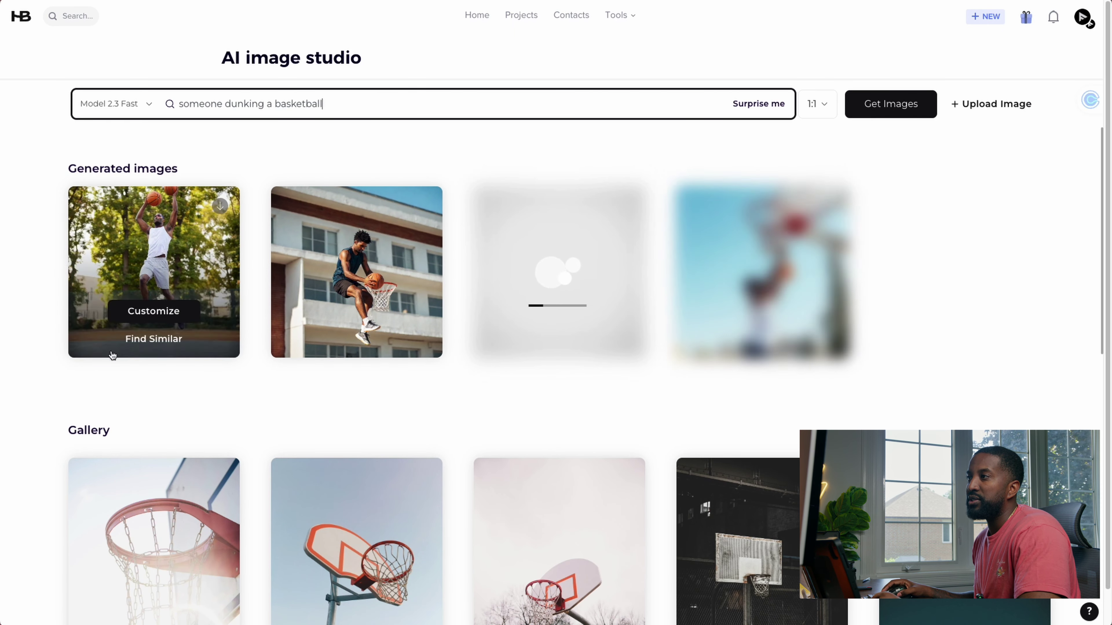
{"action": "mouse_move", "coordinate": [371, 359]}
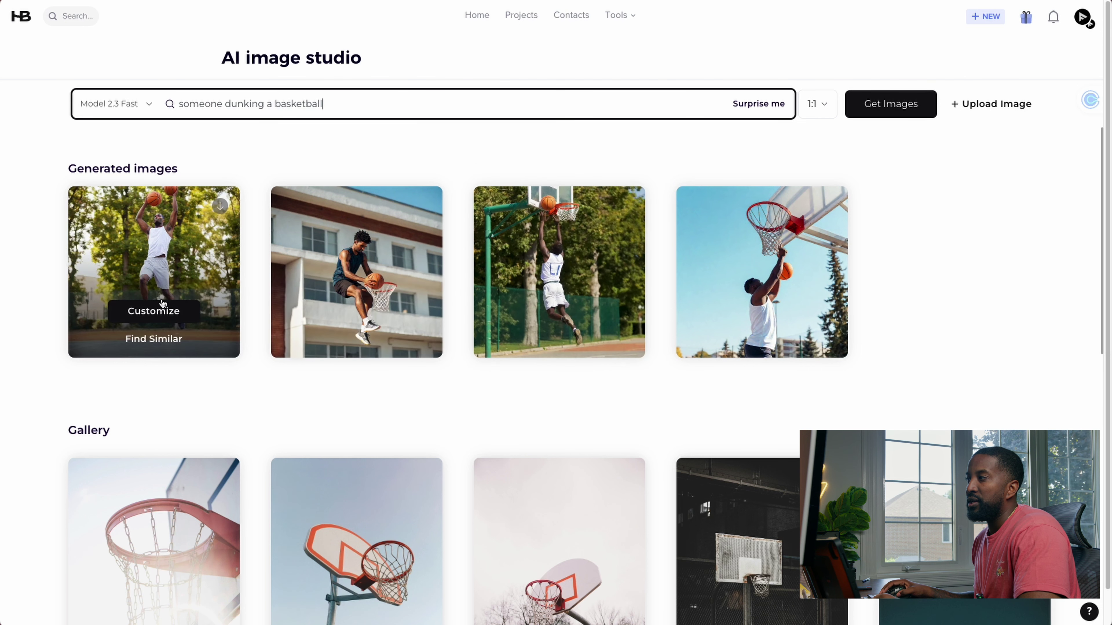
{"action": "mouse_move", "coordinate": [847, 283]}
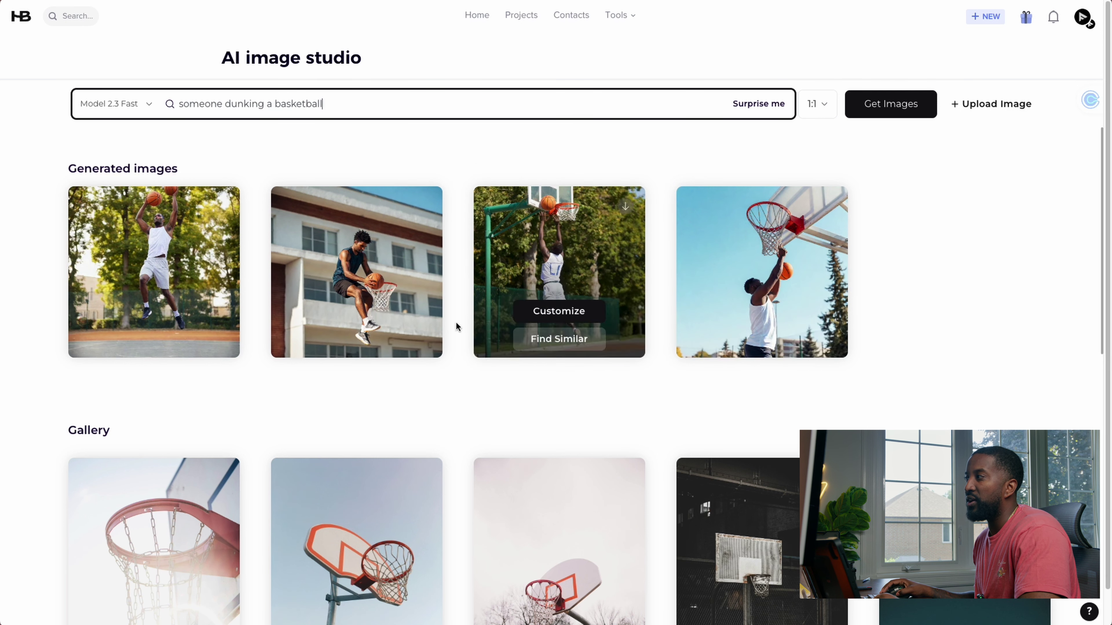
{"action": "mouse_move", "coordinate": [432, 315]}
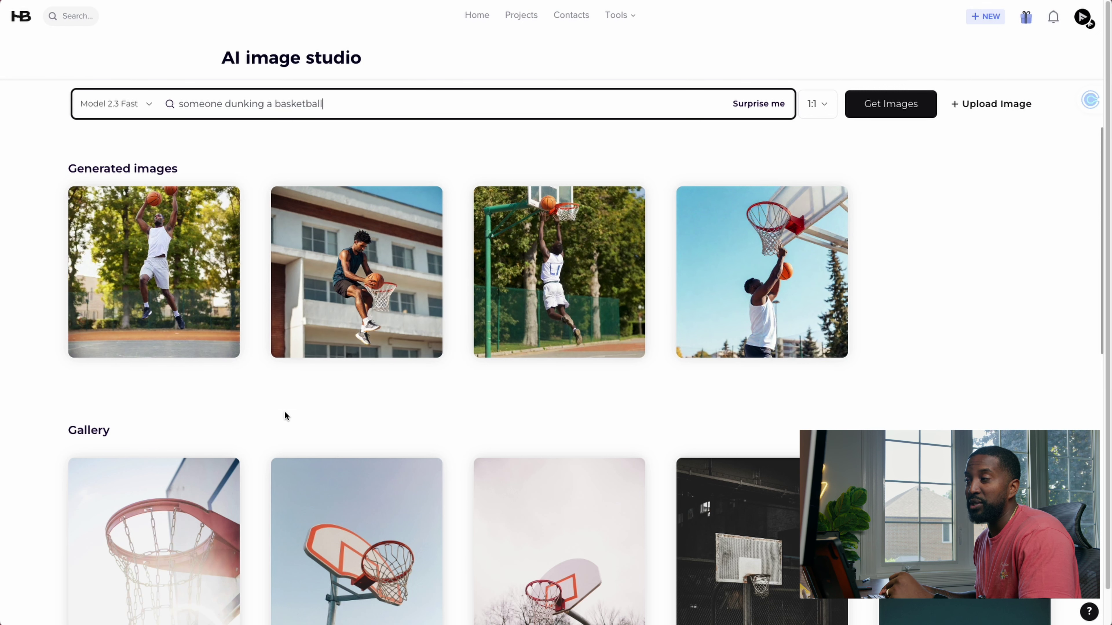
{"action": "mouse_move", "coordinate": [364, 312]}
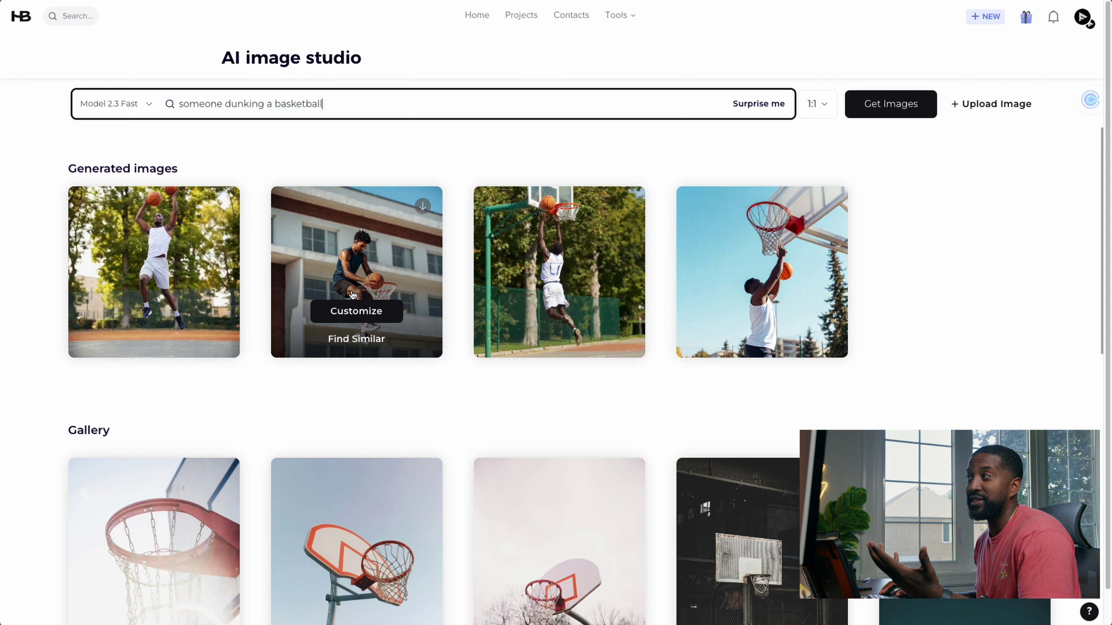
{"action": "mouse_move", "coordinate": [800, 272]}
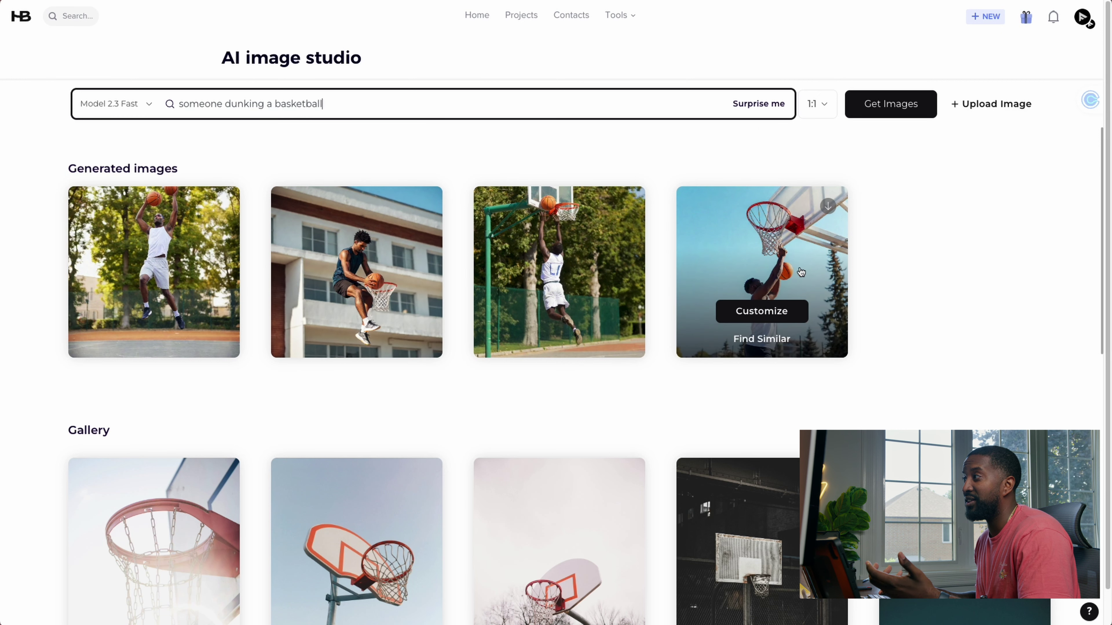
{"action": "mouse_move", "coordinate": [569, 262]}
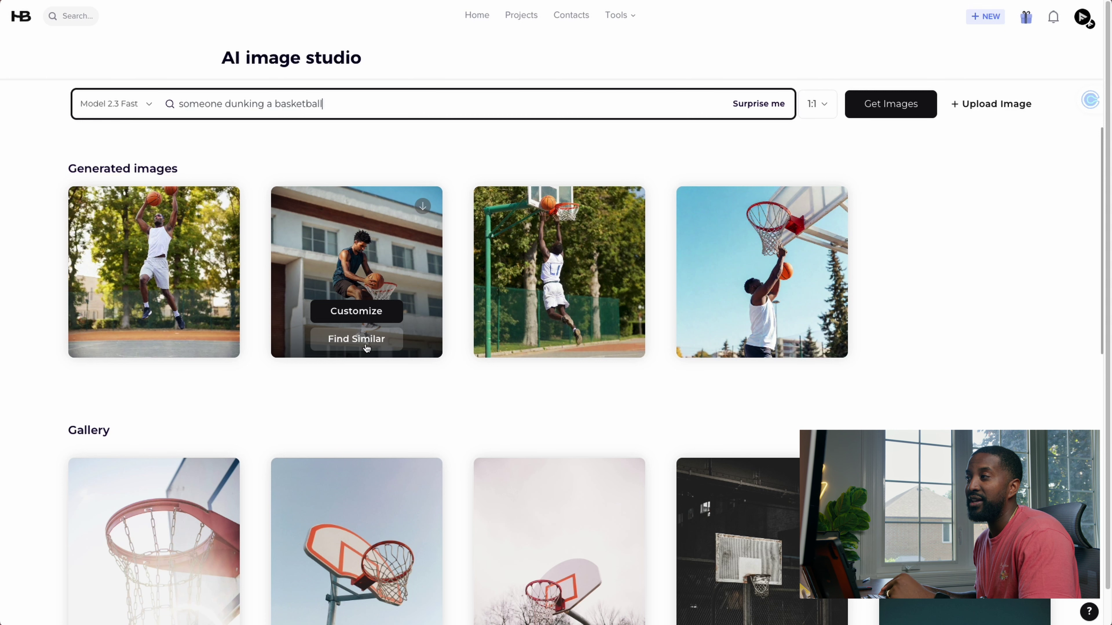
Step: Find gallery images similar to the generated player dunking before the building, and browse through the matches
{"action": "left_click", "coordinate": [365, 340]}
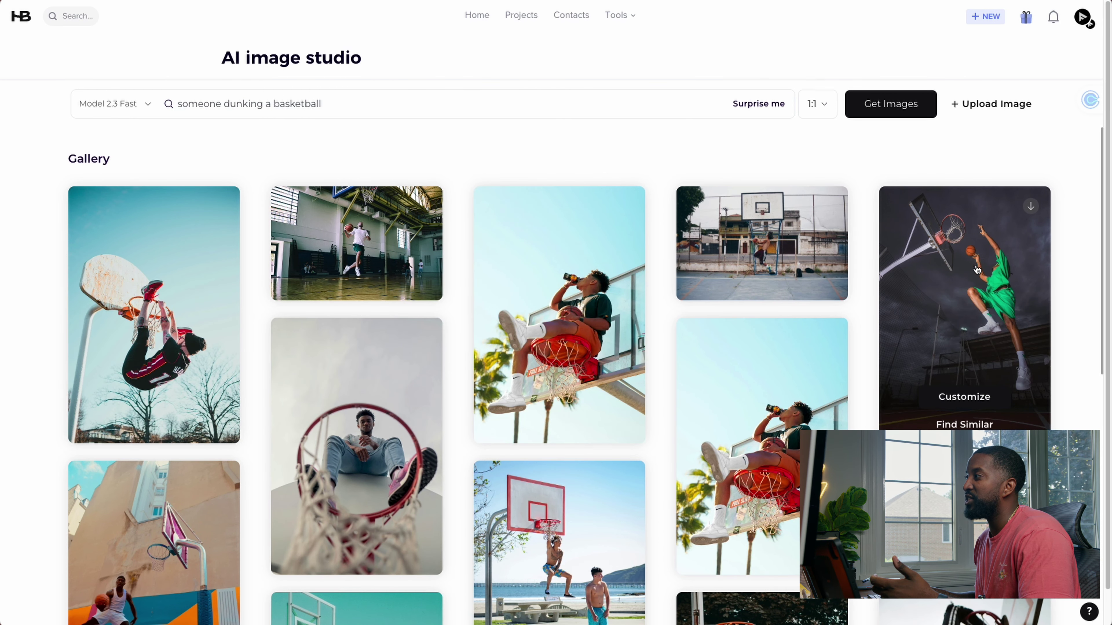
{"action": "scroll", "coordinate": [528, 388], "scroll_direction": "down", "scroll_amount": 4}
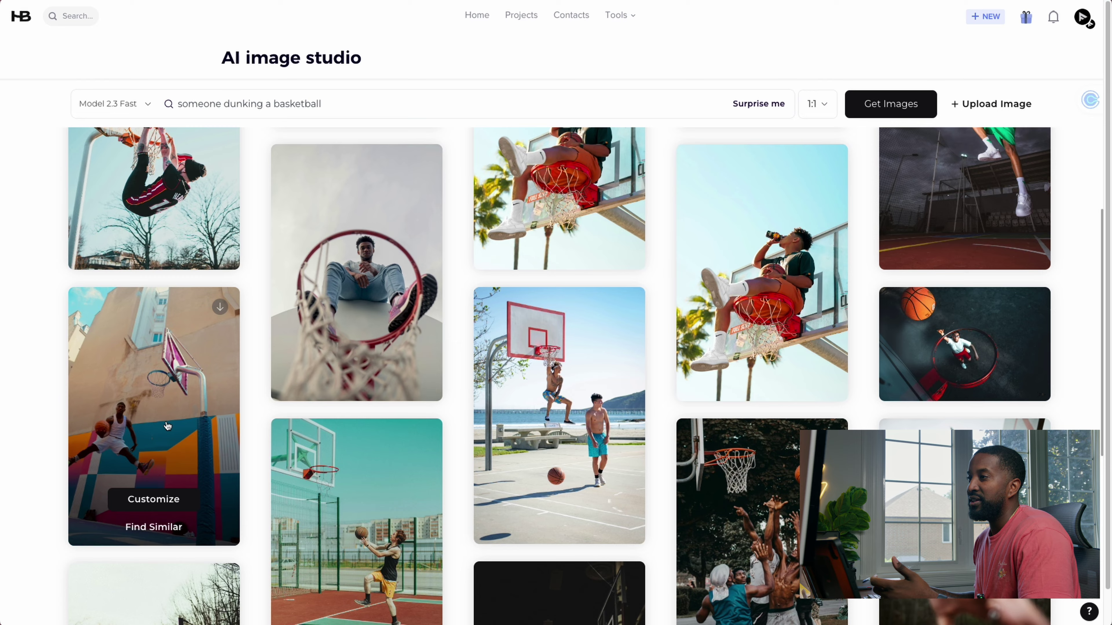
{"action": "scroll", "coordinate": [177, 460], "scroll_direction": "down", "scroll_amount": 2}
{"action": "scroll", "coordinate": [179, 425], "scroll_direction": "down", "scroll_amount": 6}
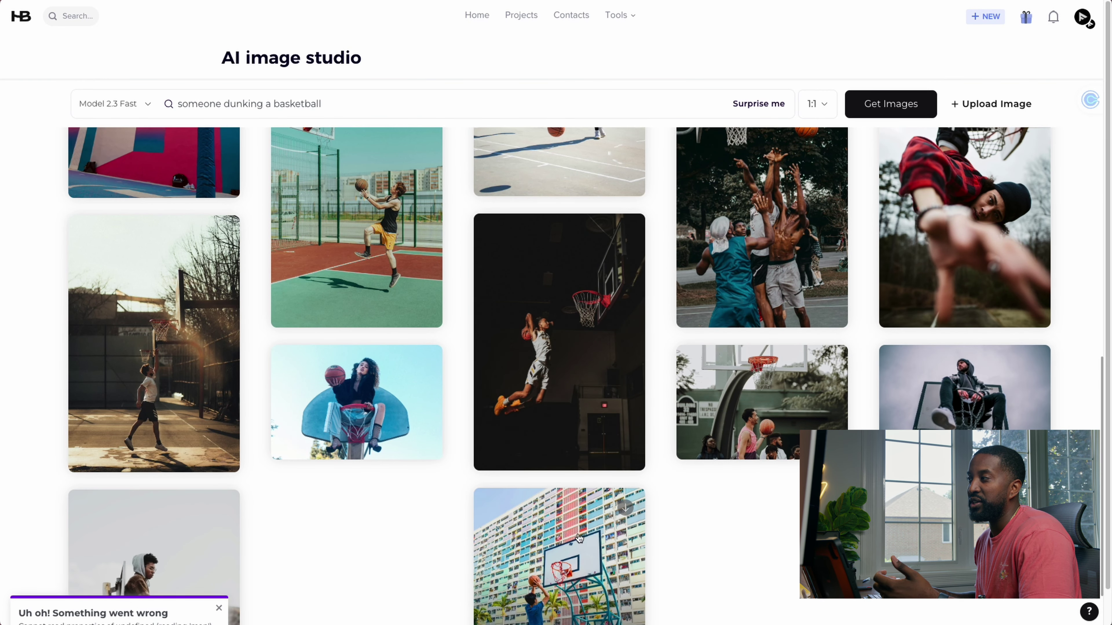
{"action": "scroll", "coordinate": [434, 515], "scroll_direction": "down", "scroll_amount": 3}
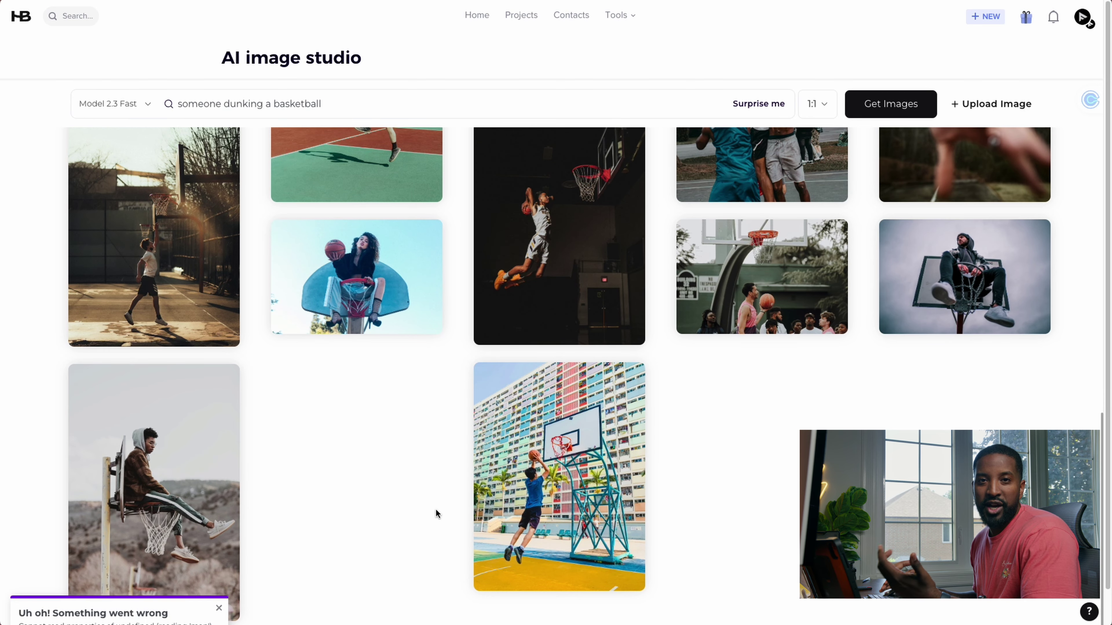
{"action": "scroll", "coordinate": [435, 509], "scroll_direction": "up", "scroll_amount": 14}
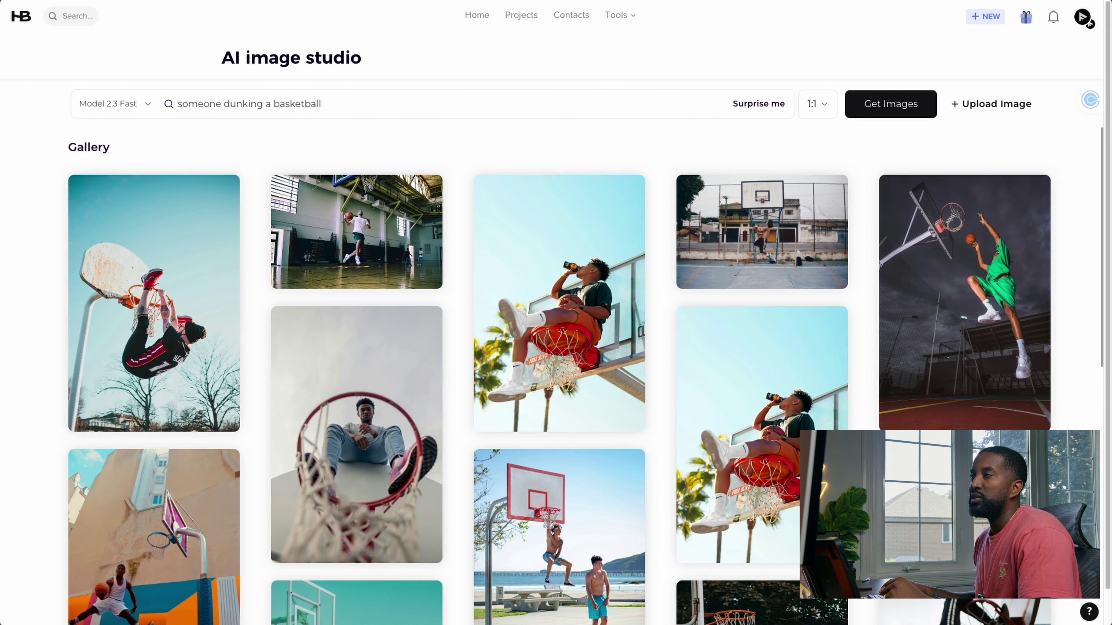
Step: Go to My Templates and create a new Proposal smart file template
{"action": "left_click", "coordinate": [618, 16]}
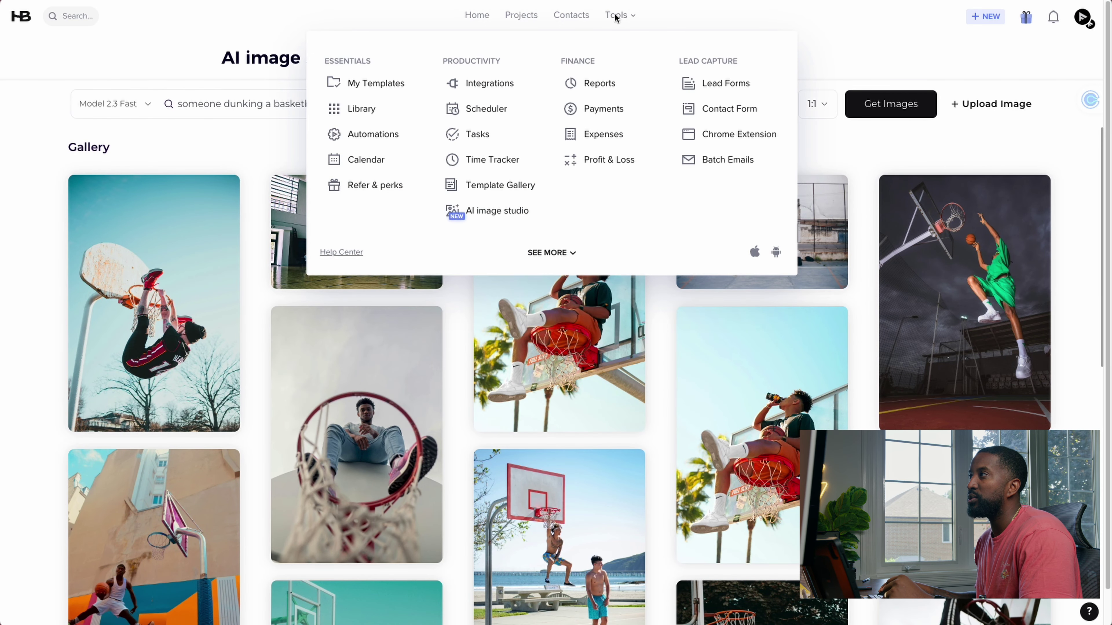
{"action": "left_click", "coordinate": [360, 84]}
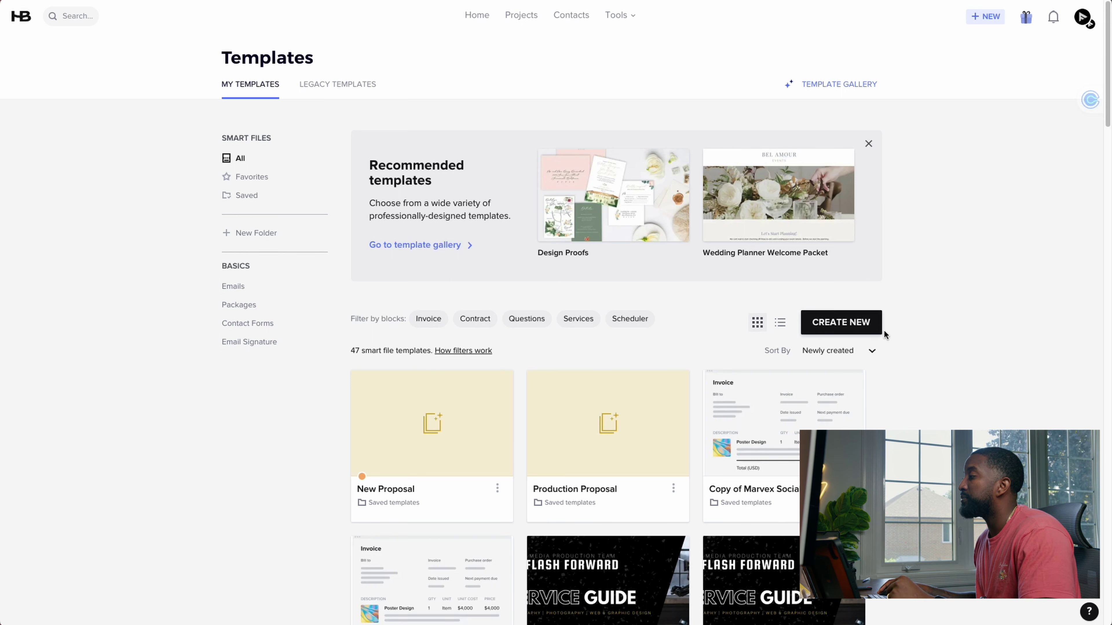
{"action": "left_click", "coordinate": [834, 327]}
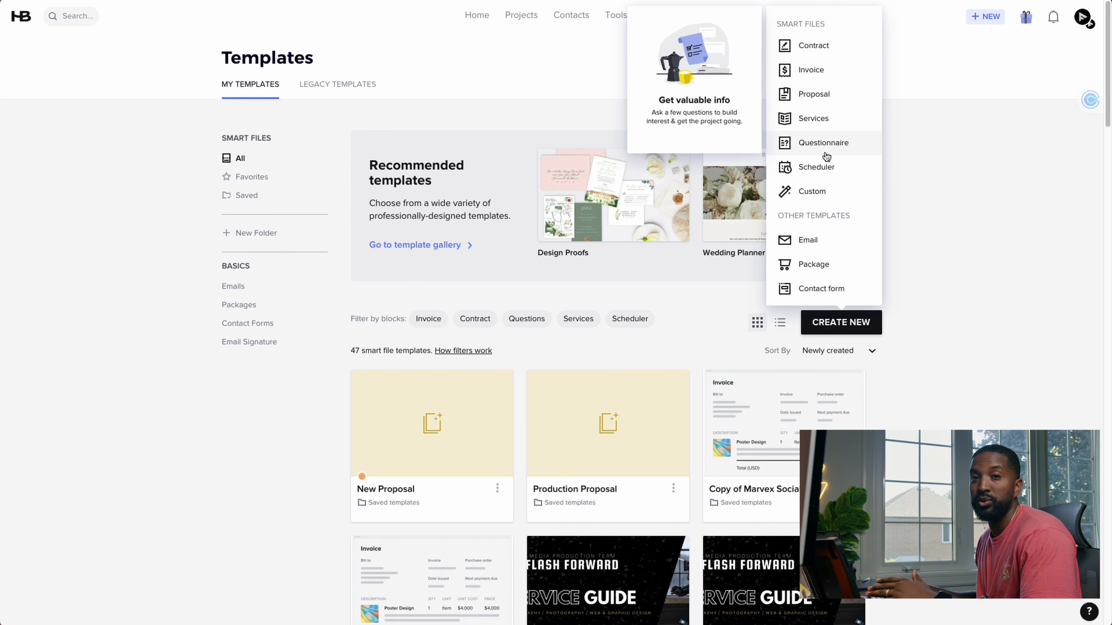
{"action": "left_click", "coordinate": [826, 101]}
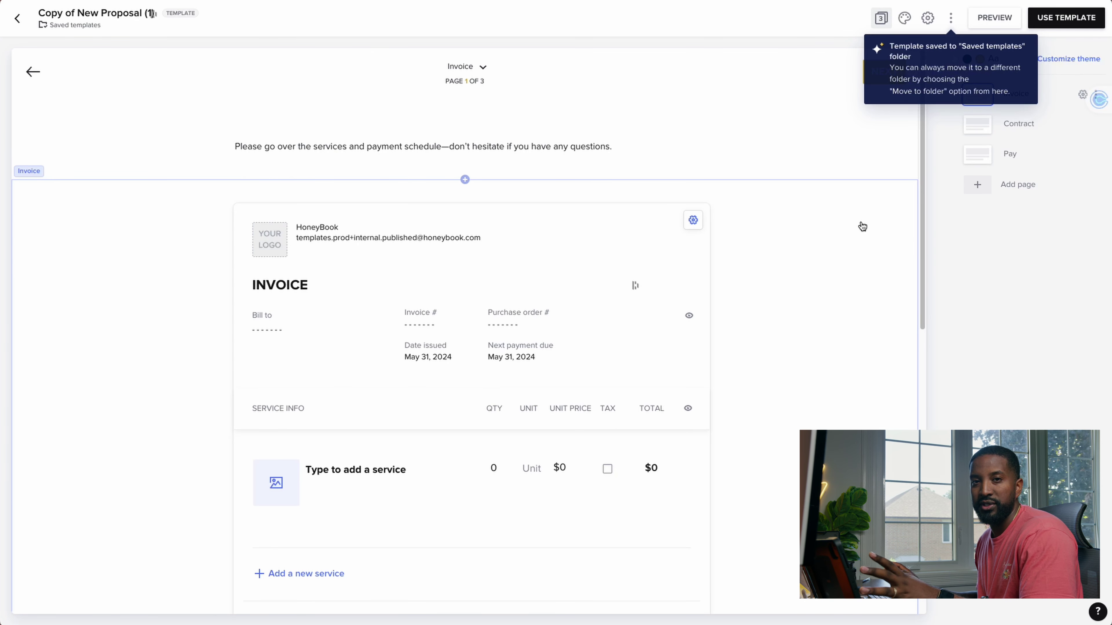
Step: Show the settings of the introductory text block and review the Invoice page down to its payment plan
{"action": "left_click", "coordinate": [866, 209]}
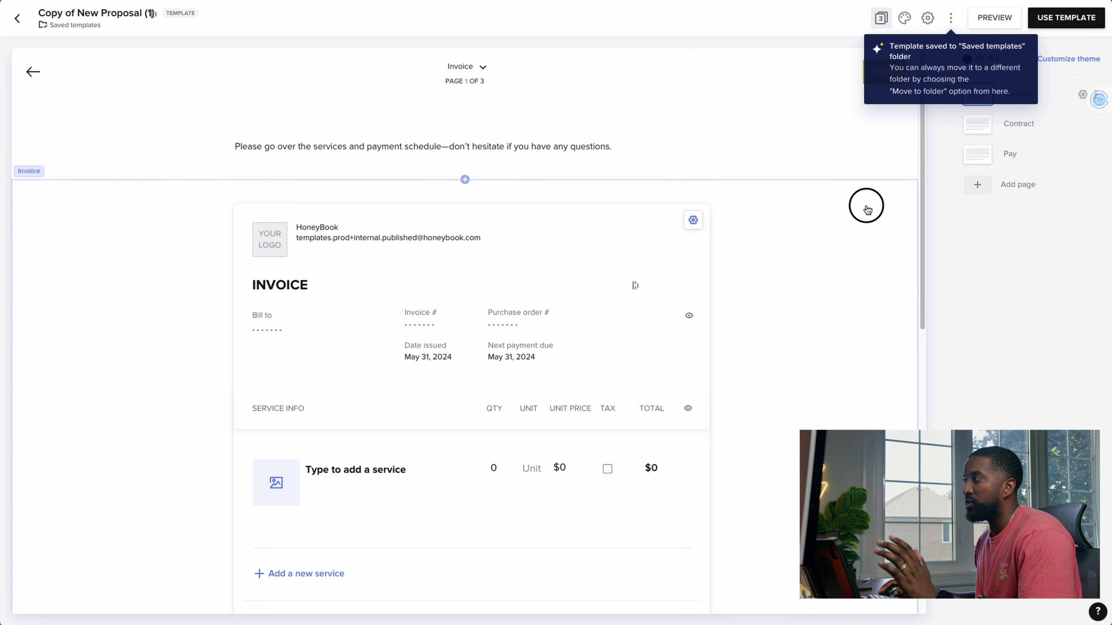
{"action": "left_click", "coordinate": [824, 152]}
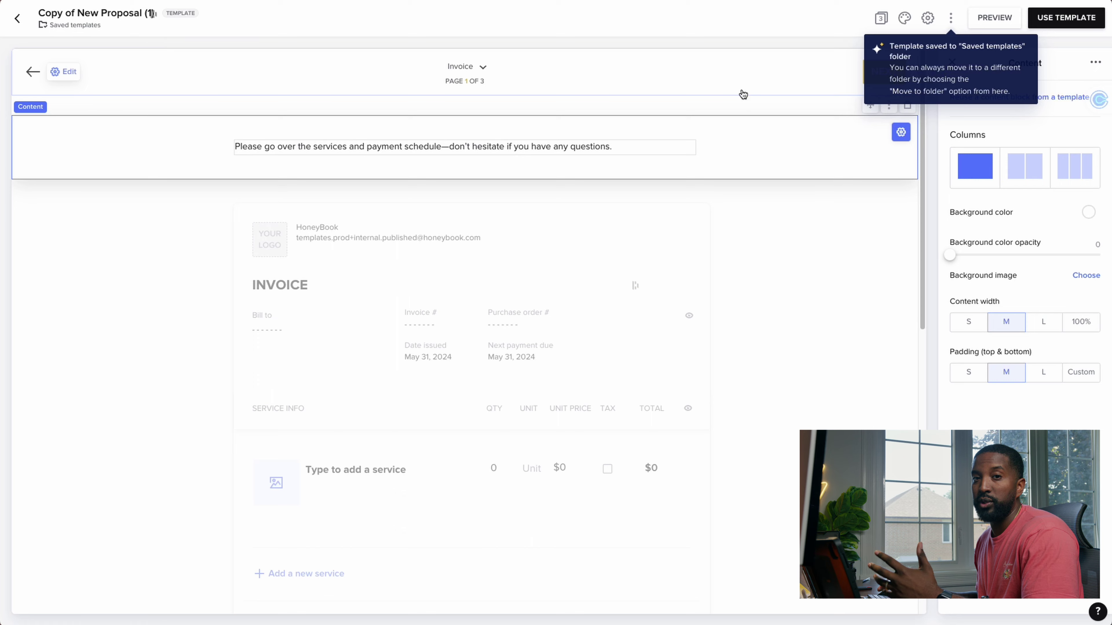
{"action": "scroll", "coordinate": [771, 105], "scroll_direction": "up", "scroll_amount": 2}
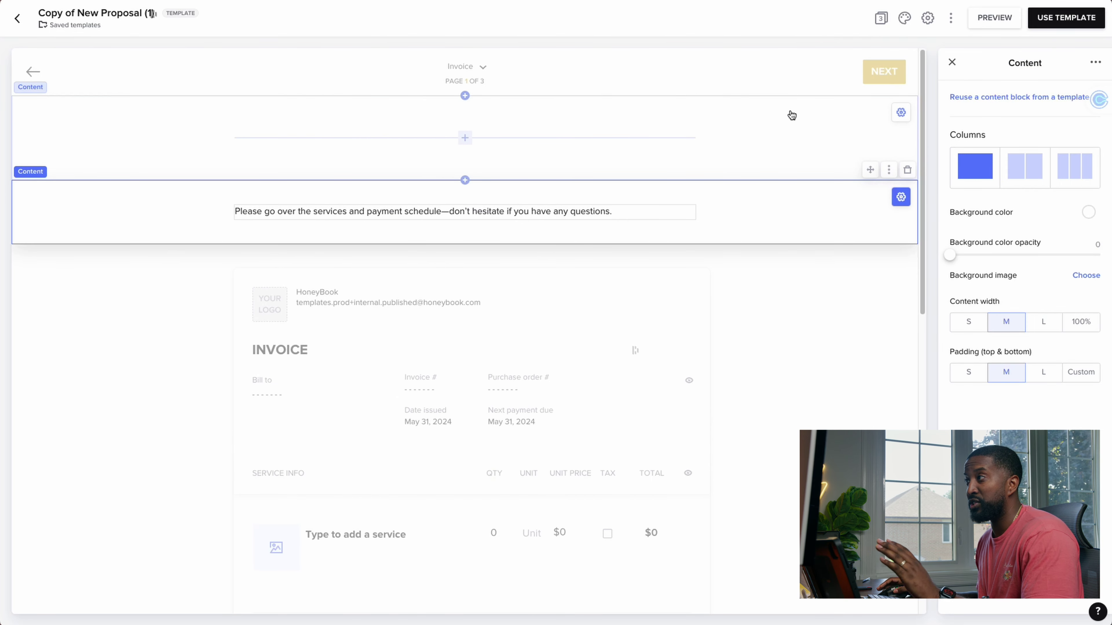
{"action": "scroll", "coordinate": [890, 233], "scroll_direction": "down", "scroll_amount": 2}
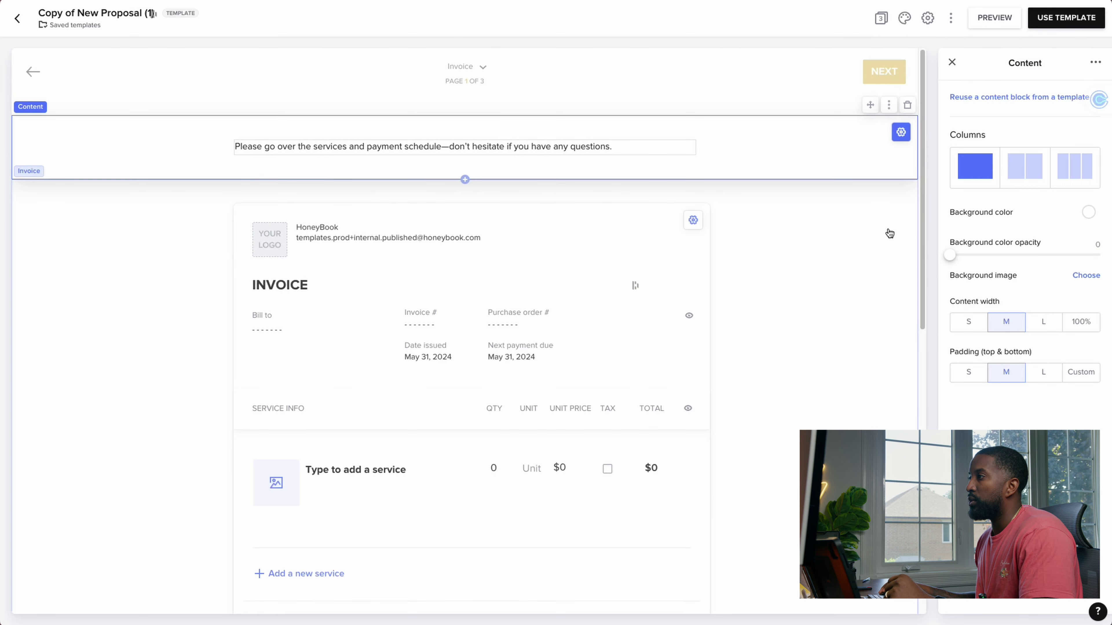
{"action": "scroll", "coordinate": [889, 233], "scroll_direction": "down", "scroll_amount": 2}
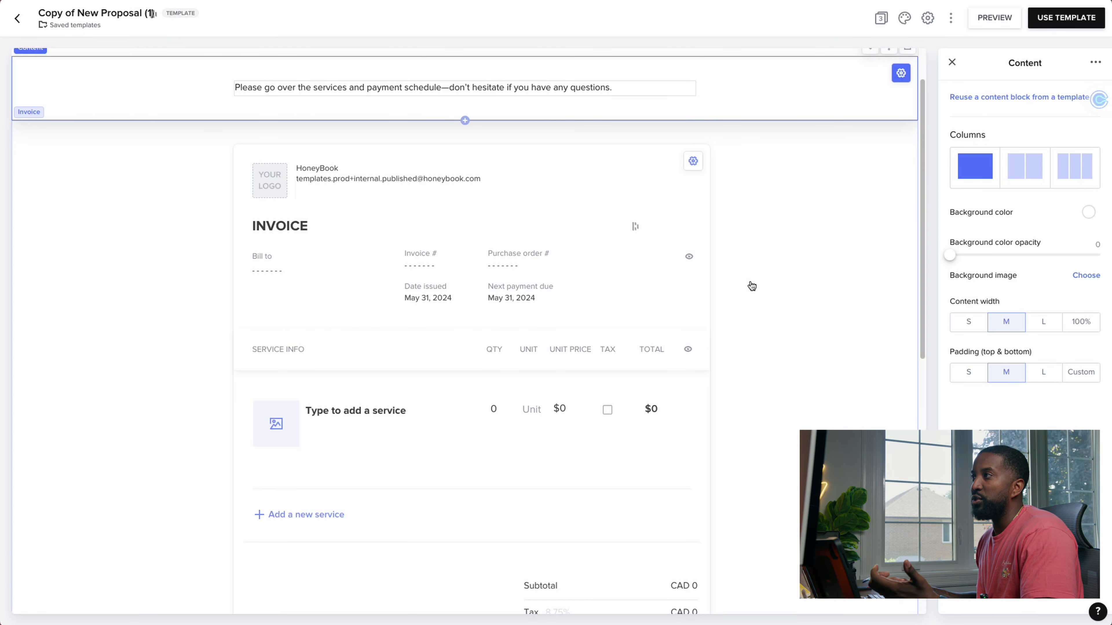
{"action": "scroll", "coordinate": [625, 301], "scroll_direction": "down", "scroll_amount": 10}
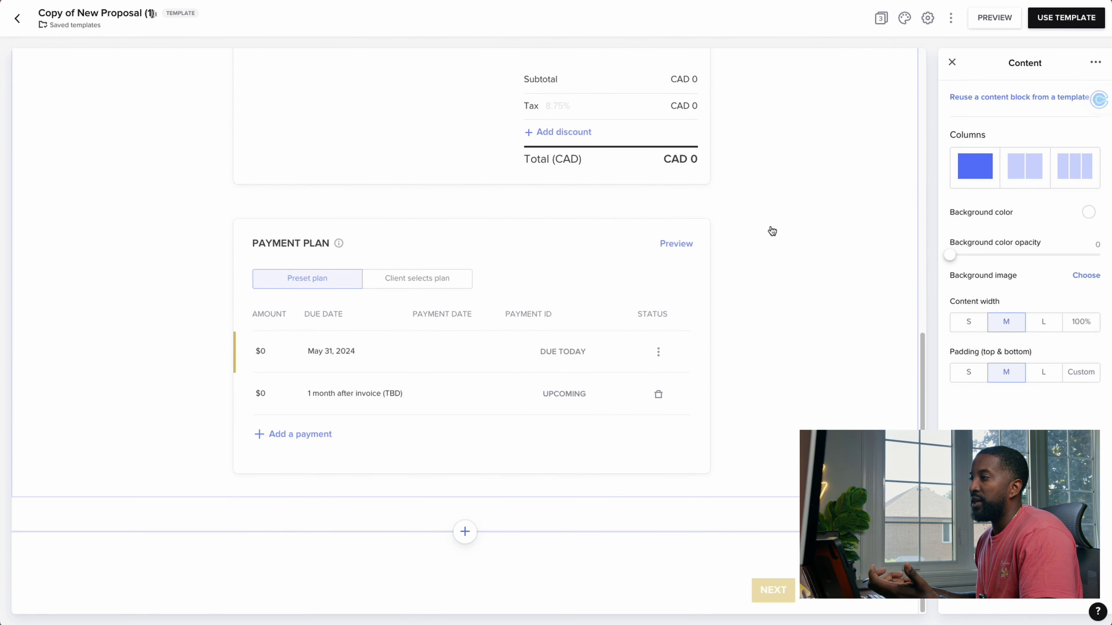
{"action": "scroll", "coordinate": [794, 211], "scroll_direction": "up", "scroll_amount": 12}
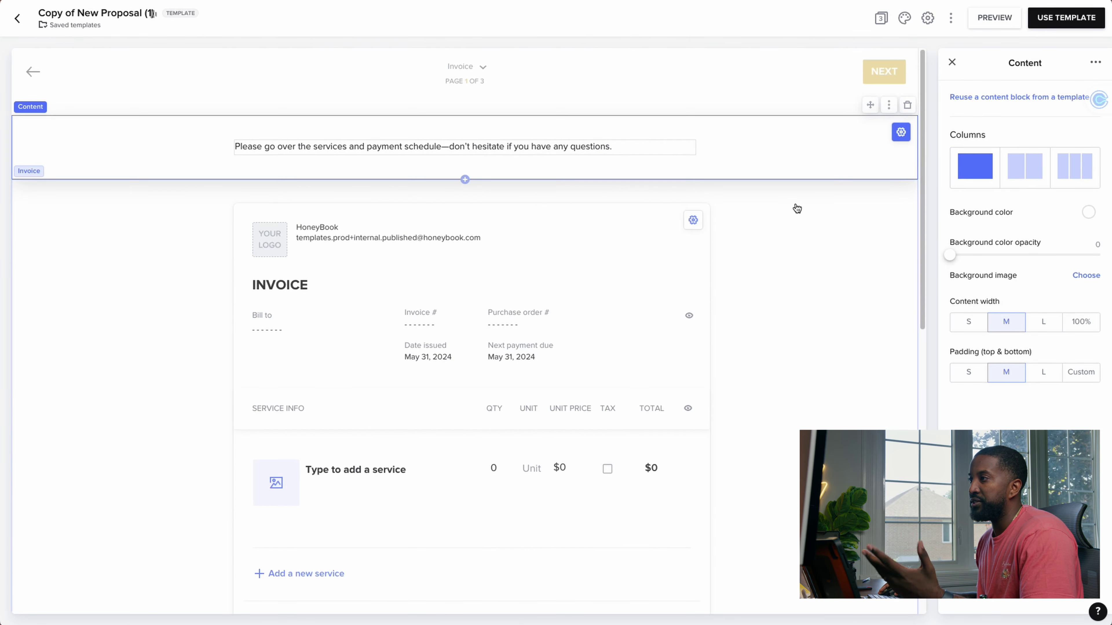
{"action": "left_click", "coordinate": [952, 63]}
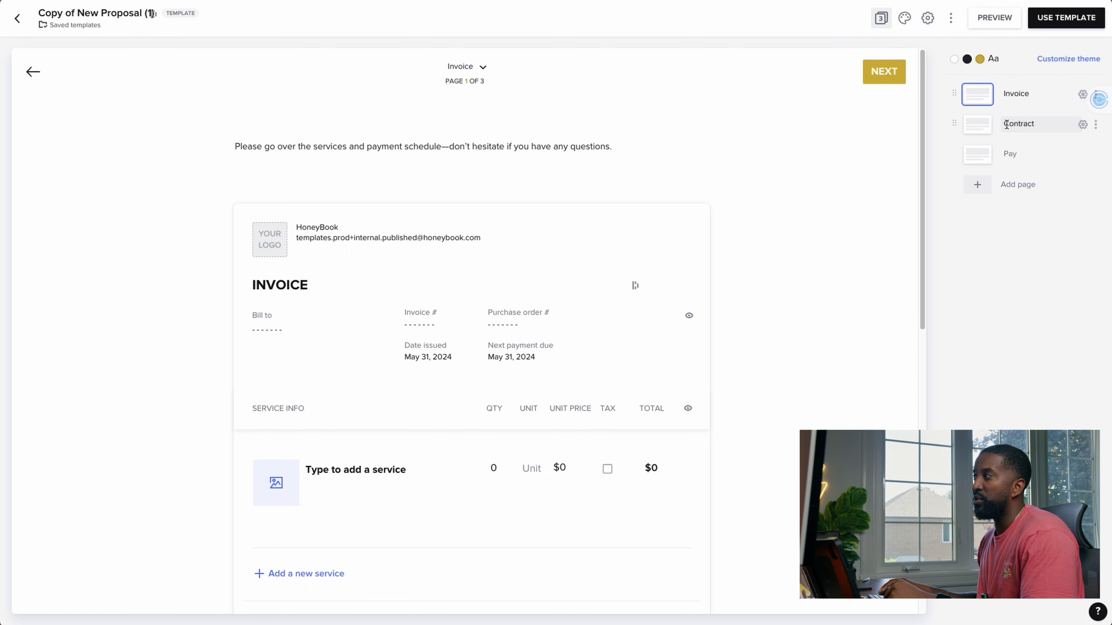
Step: Show the Pay page, browse the saved templates offered for reuse, and add a new page from blank
{"action": "left_click", "coordinate": [980, 158]}
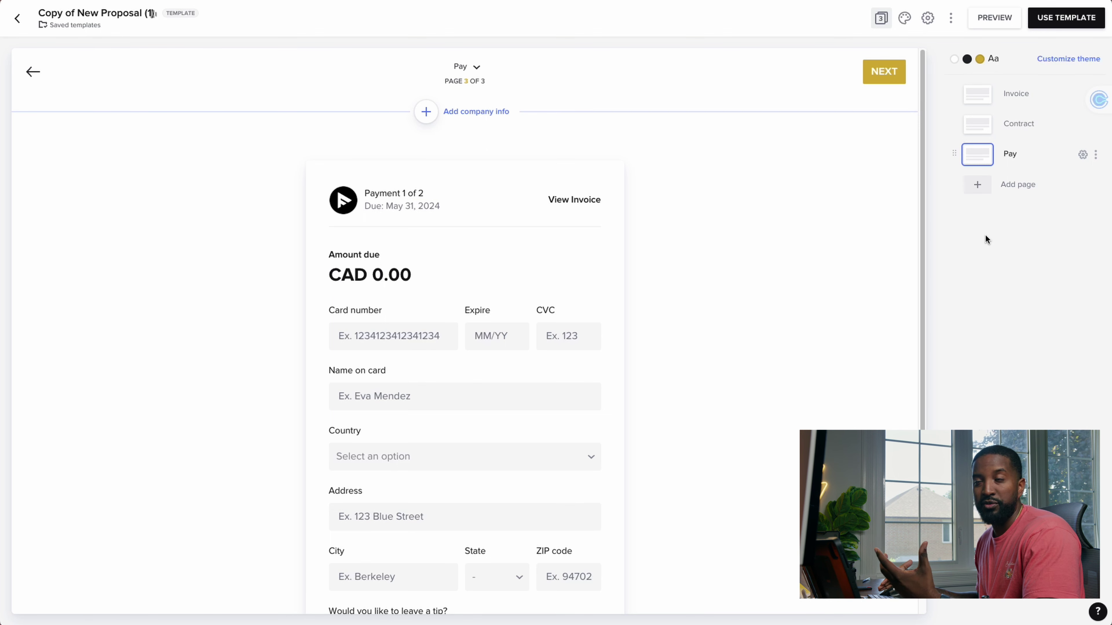
{"action": "left_click", "coordinate": [982, 188]}
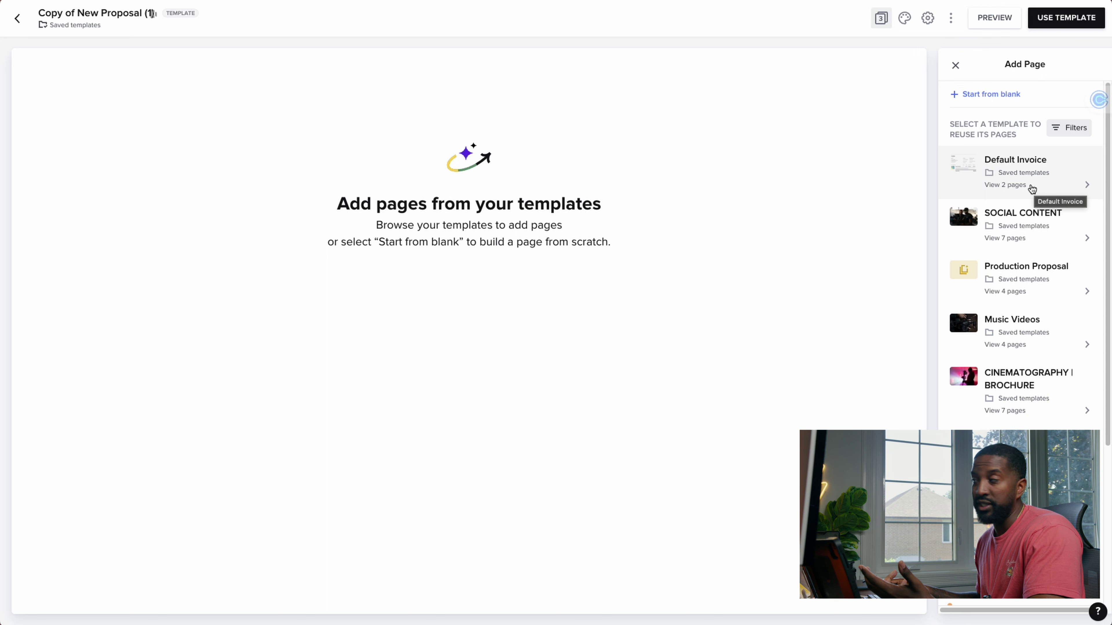
{"action": "scroll", "coordinate": [1002, 205], "scroll_direction": "down", "scroll_amount": 1}
{"action": "mouse_move", "coordinate": [972, 362]}
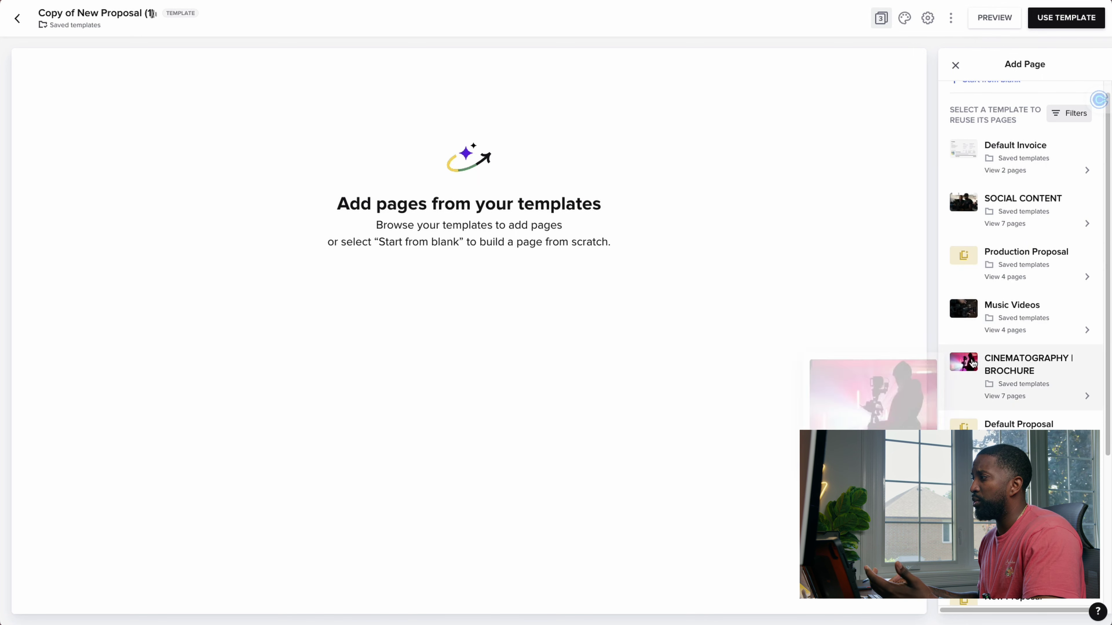
{"action": "scroll", "coordinate": [1011, 168], "scroll_direction": "down", "scroll_amount": 1}
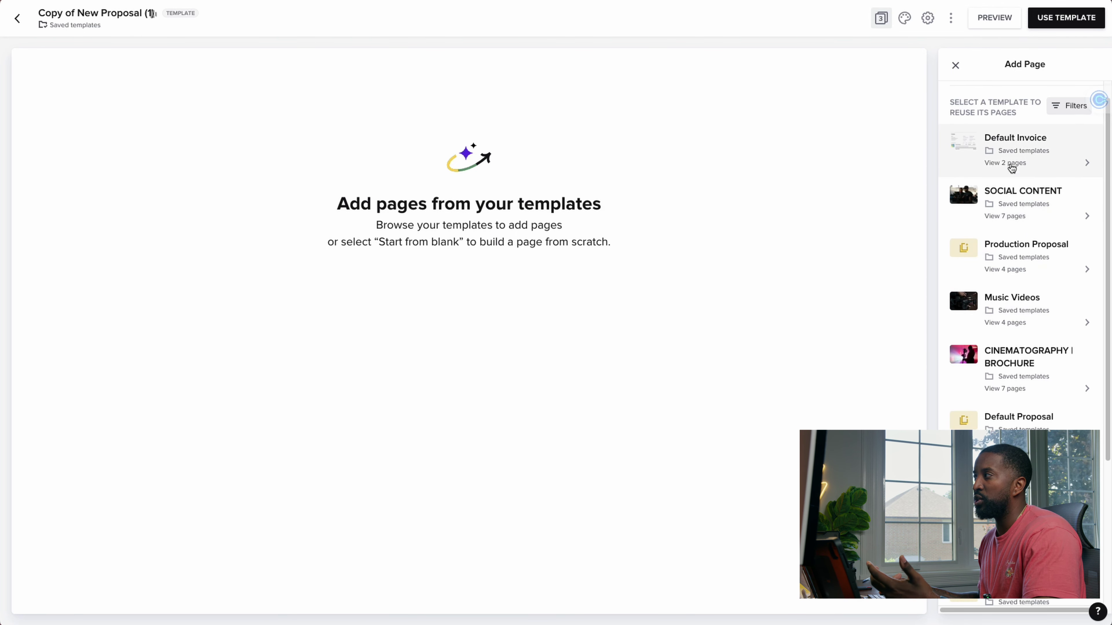
{"action": "scroll", "coordinate": [1019, 173], "scroll_direction": "up", "scroll_amount": 1}
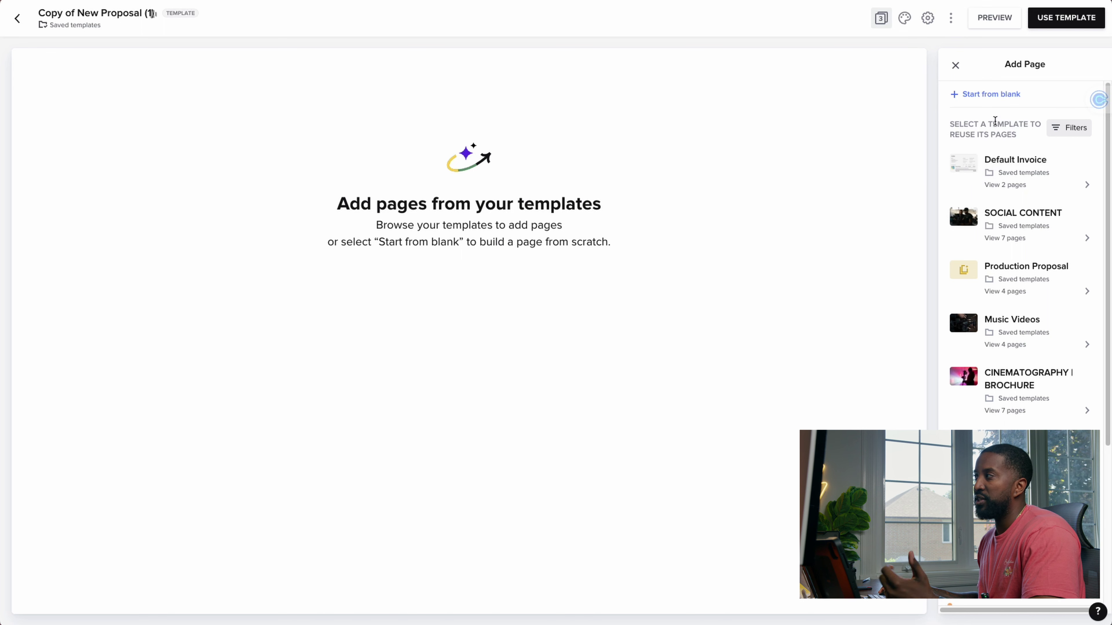
{"action": "left_click", "coordinate": [989, 96]}
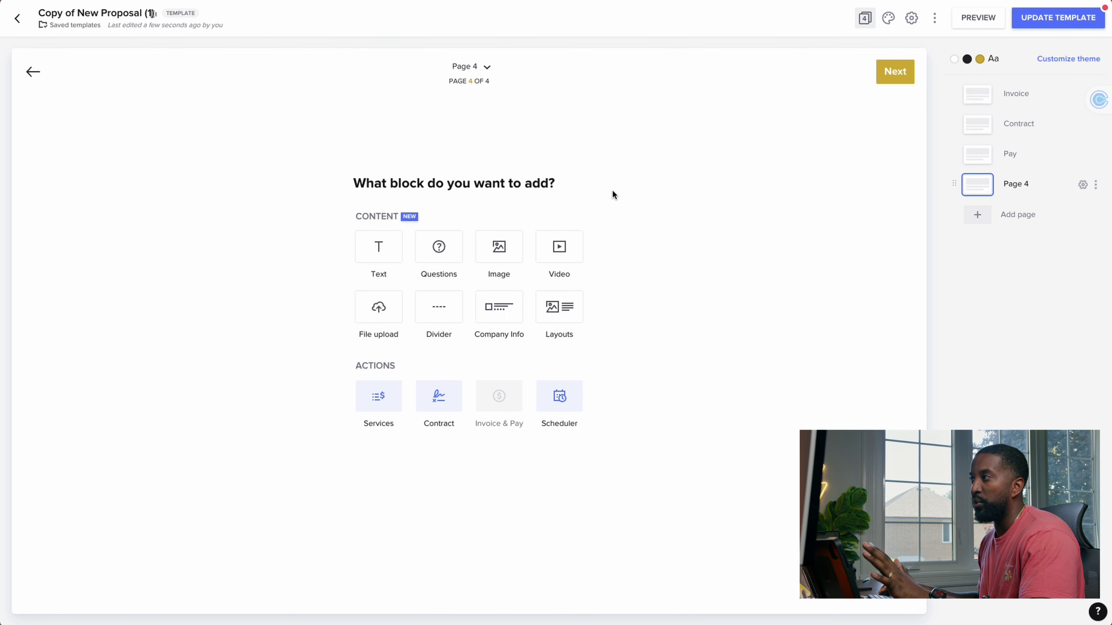
Step: Add a Splash image block to the blank page, using the library photo of a cameraman in the gym as its background
{"action": "left_click", "coordinate": [500, 247]}
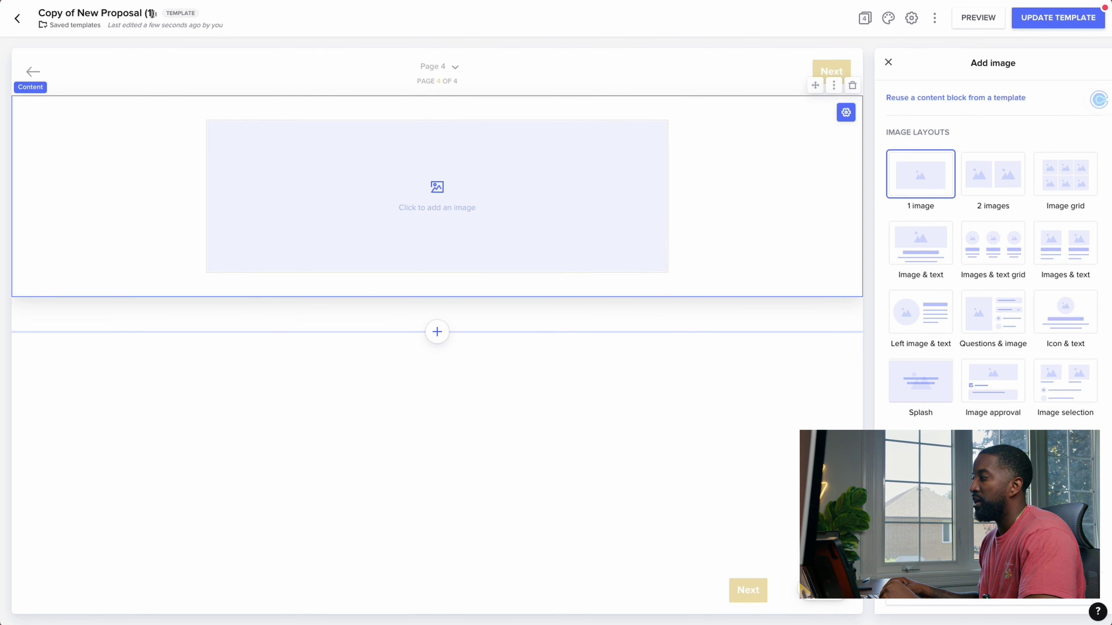
{"action": "left_click", "coordinate": [918, 391]}
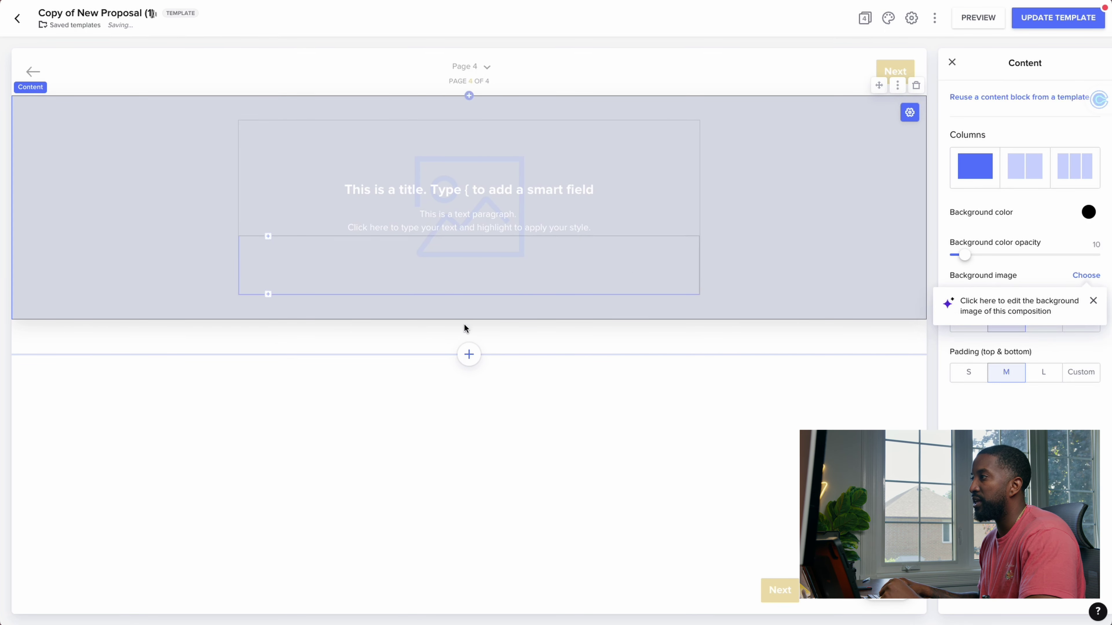
{"action": "left_click", "coordinate": [1085, 277]}
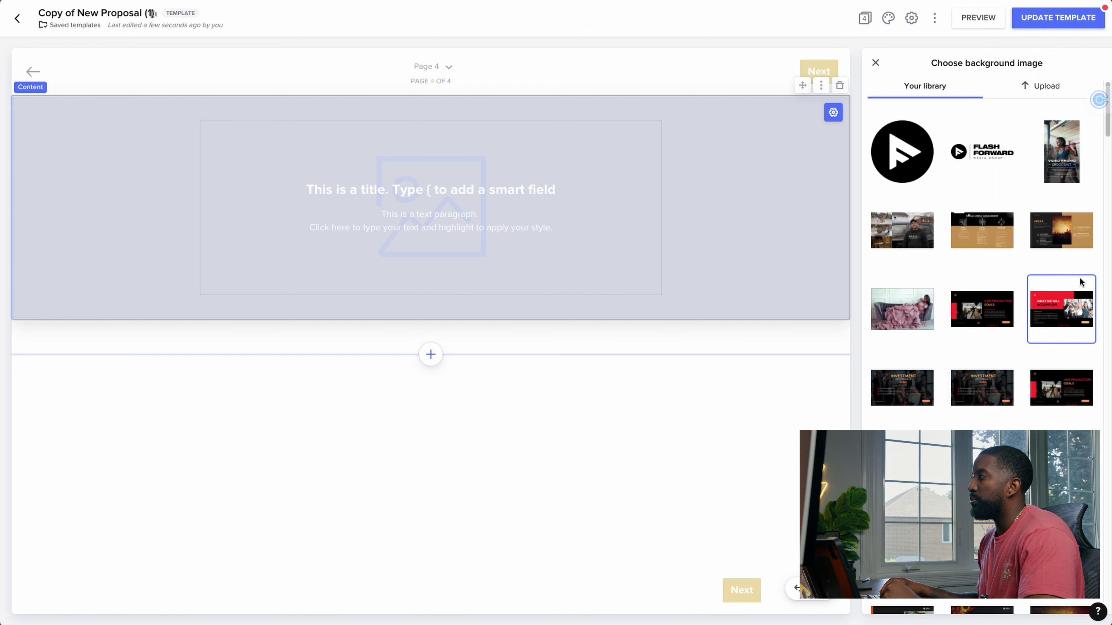
{"action": "scroll", "coordinate": [1005, 216], "scroll_direction": "down", "scroll_amount": 10}
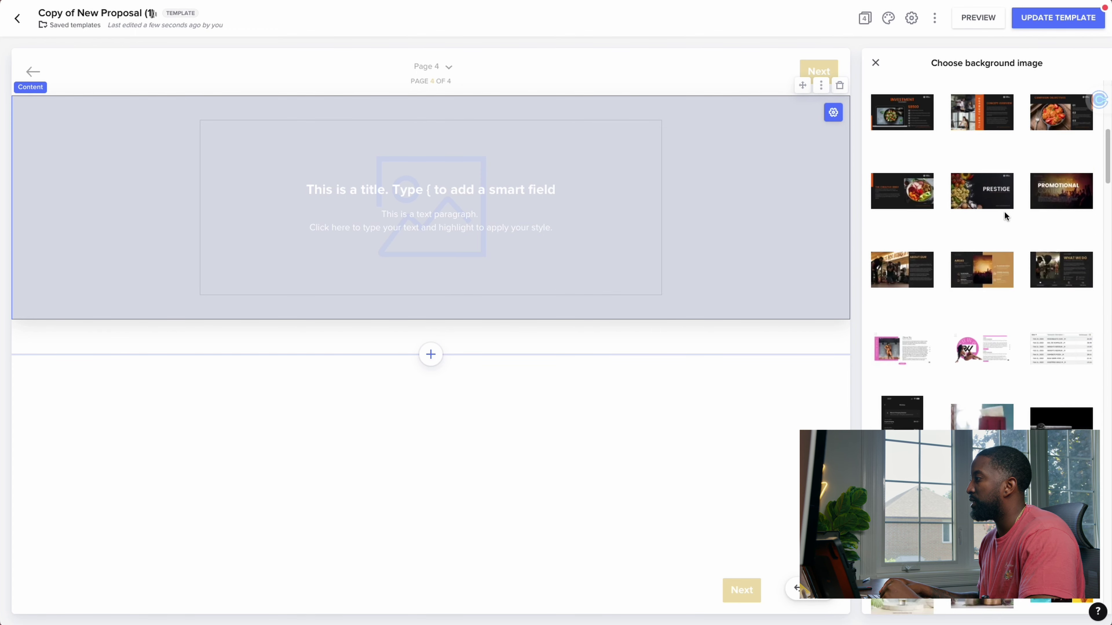
{"action": "scroll", "coordinate": [1004, 215], "scroll_direction": "down", "scroll_amount": 4}
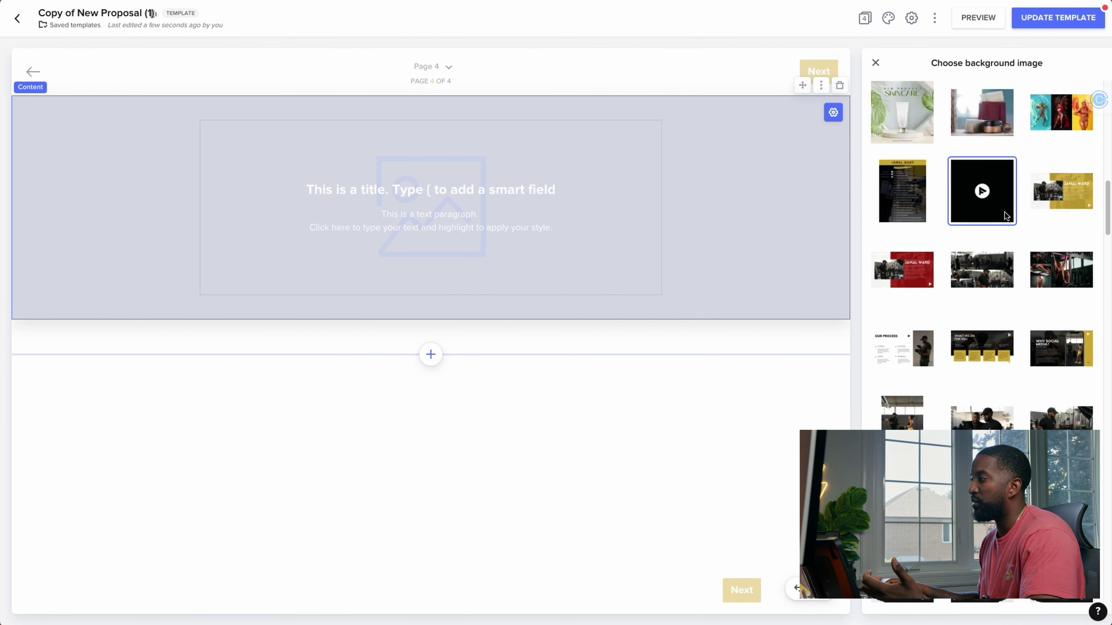
{"action": "scroll", "coordinate": [989, 233], "scroll_direction": "down", "scroll_amount": 1}
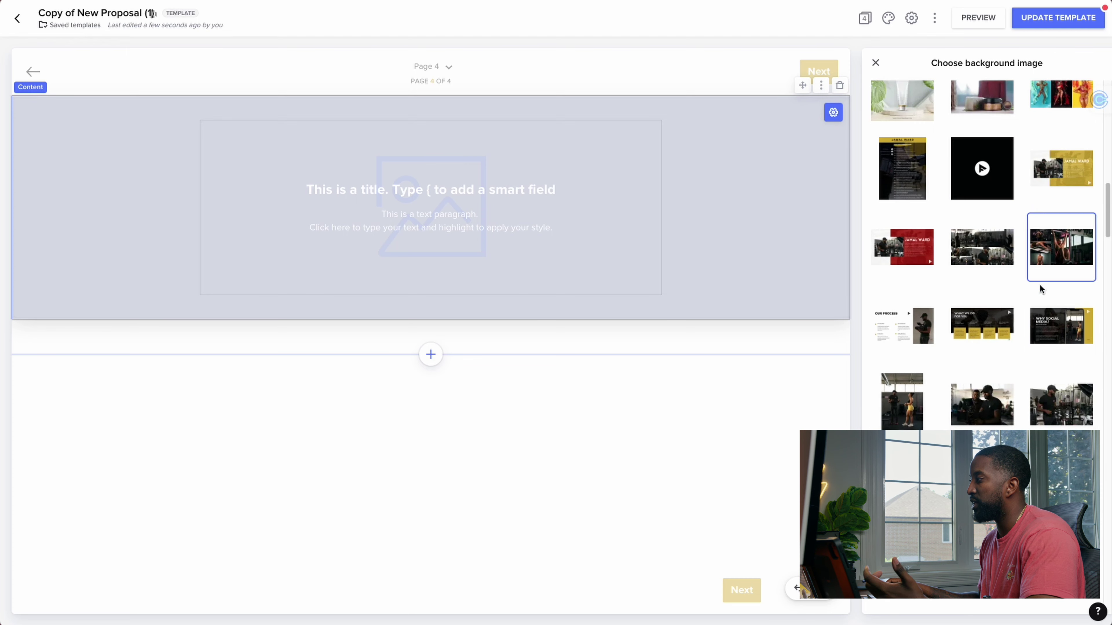
{"action": "left_click", "coordinate": [1046, 389]}
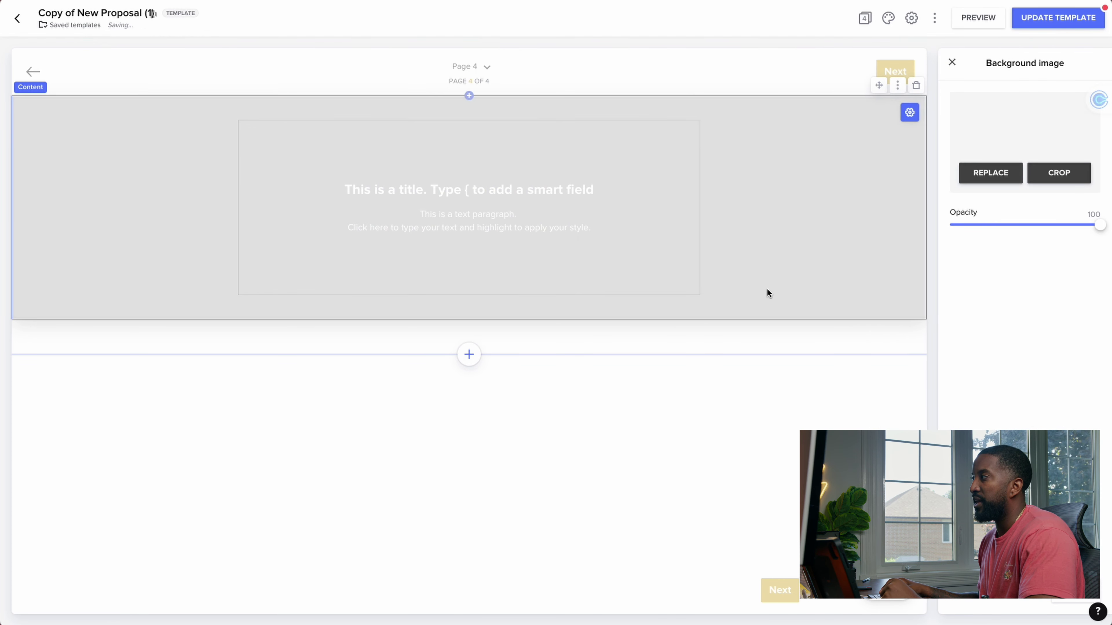
Step: Replace the splash block's placeholder title with "WELCOME TO FLASH FORWARD"
{"action": "left_click", "coordinate": [389, 193]}
{"action": "left_click", "coordinate": [390, 195]}
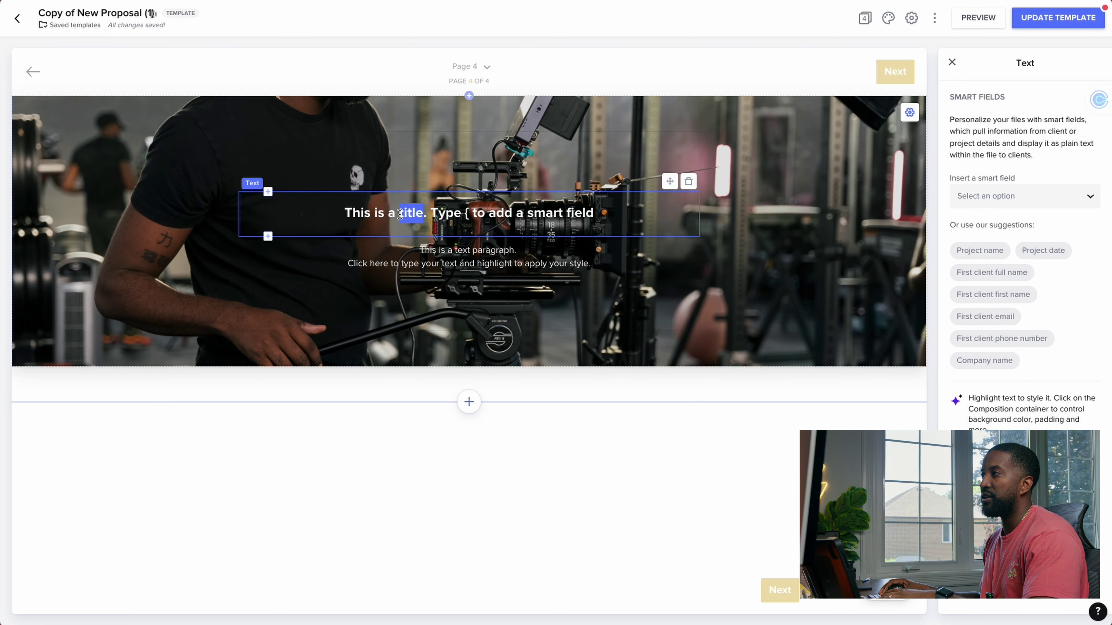
{"action": "type", "text": "WELCOME TO FLAS"}
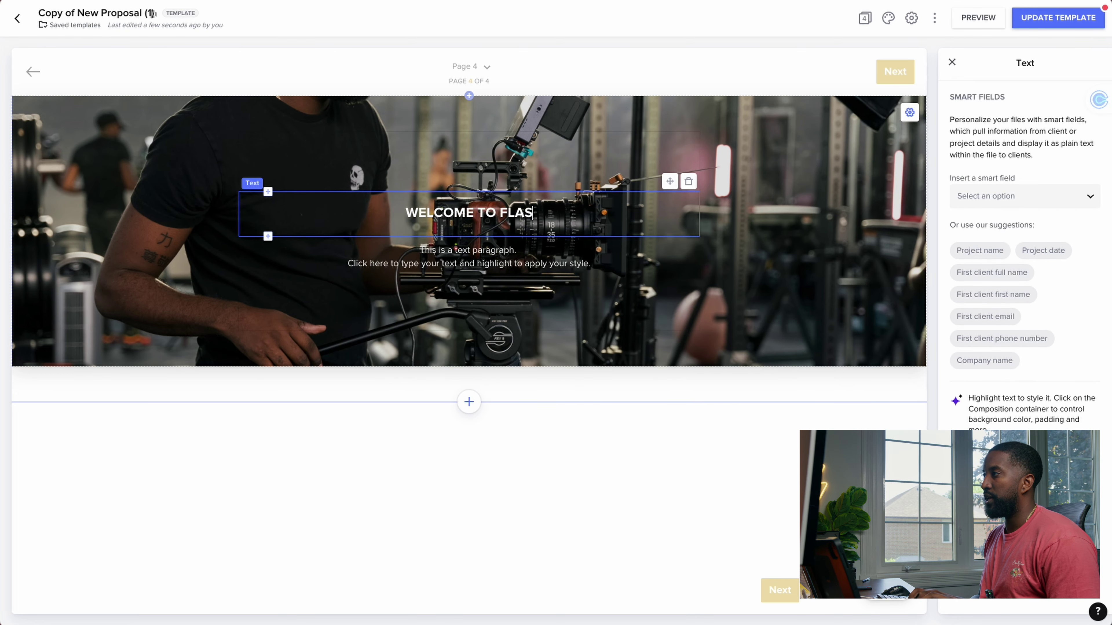
{"action": "type", "text": "H FOWAR"}
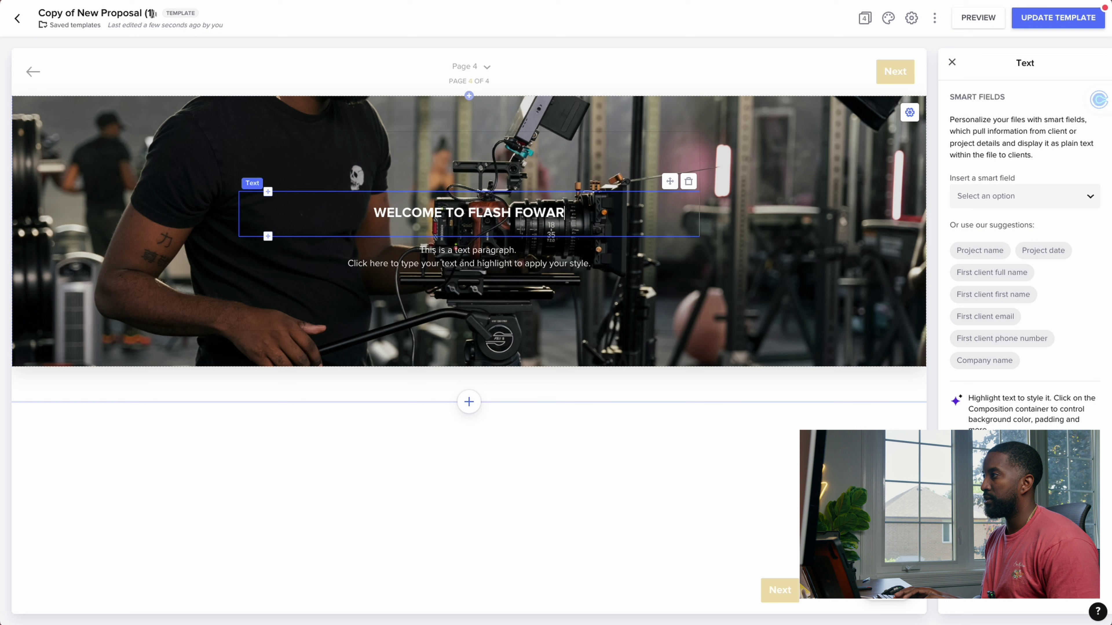
{"action": "key", "text": "BackSpace"}
{"action": "key", "text": "BackSpace"}
{"action": "key", "text": "BackSpace"}
{"action": "type", "text": "RW"}
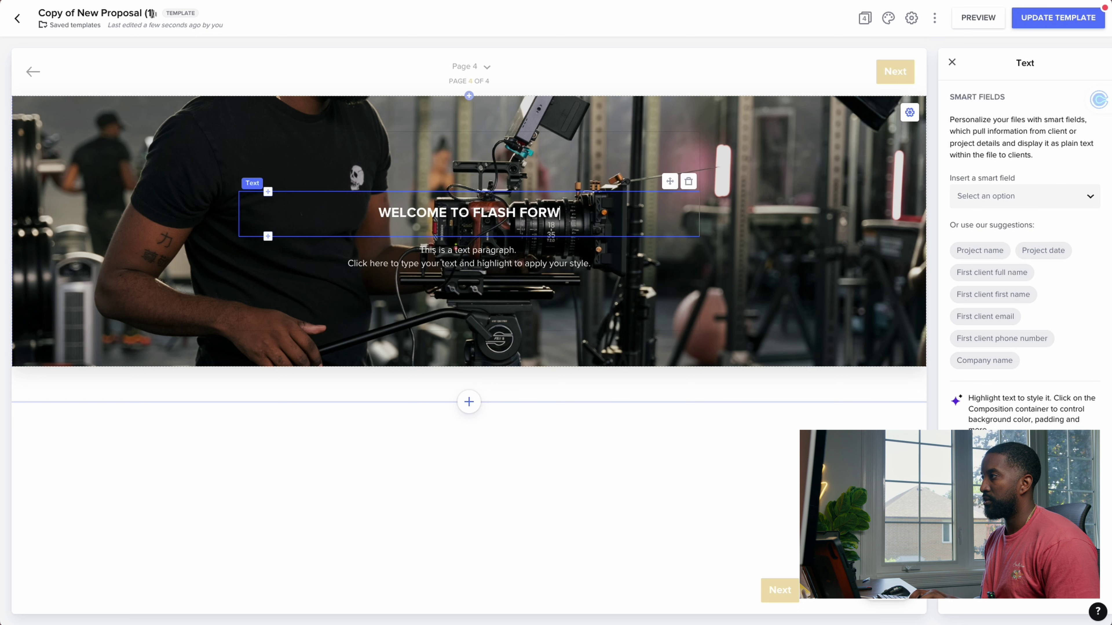
{"action": "type", "text": "ARD"}
Step: Replace both placeholder lines beneath the splash title with "LETS MOVE THINGS FORWARD"
{"action": "left_click", "coordinate": [477, 256]}
{"action": "triple_click", "coordinate": [478, 256]}
{"action": "left_click_drag", "start_coordinate": [348, 251], "coordinate": [589, 248]}
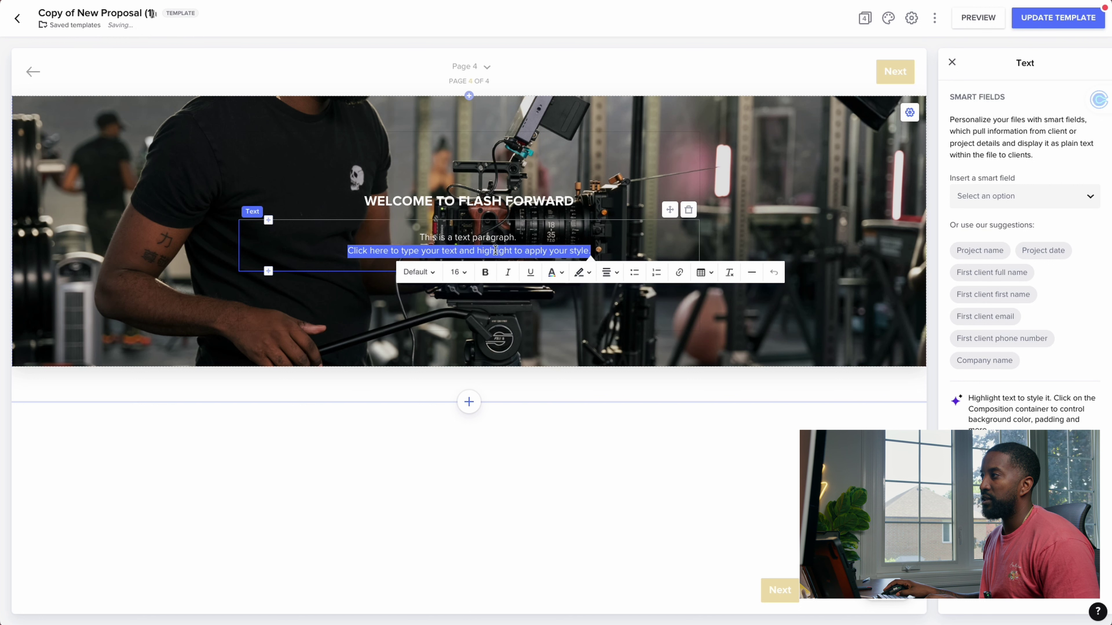
{"action": "left_click", "coordinate": [589, 248]}
{"action": "left_click_drag", "start_coordinate": [419, 237], "coordinate": [592, 252]}
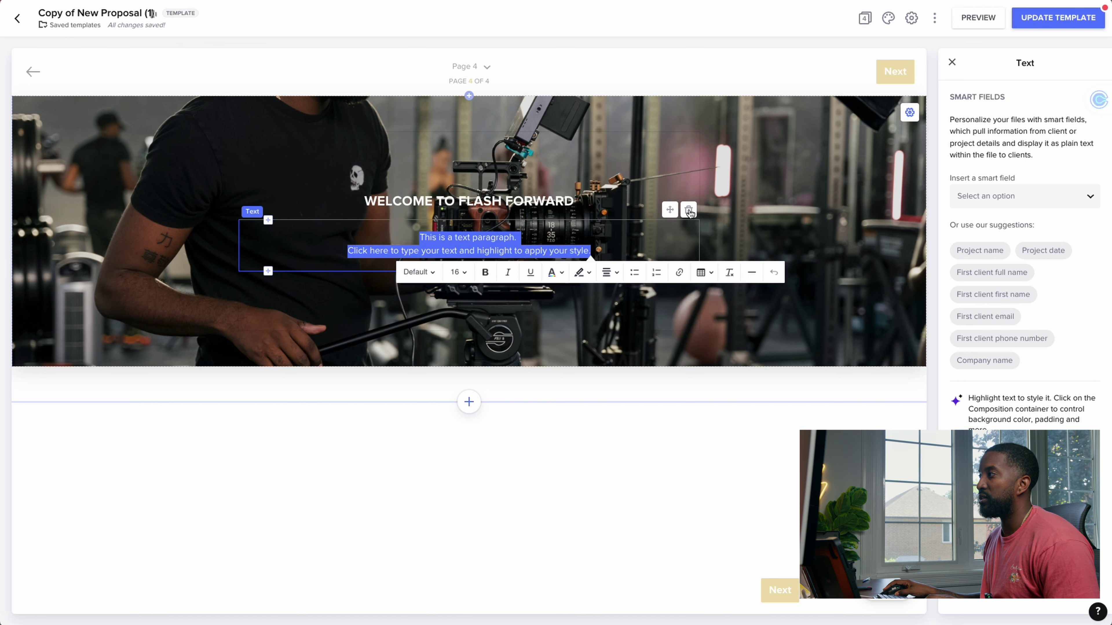
{"action": "type", "text": "LETS MOVE THING"}
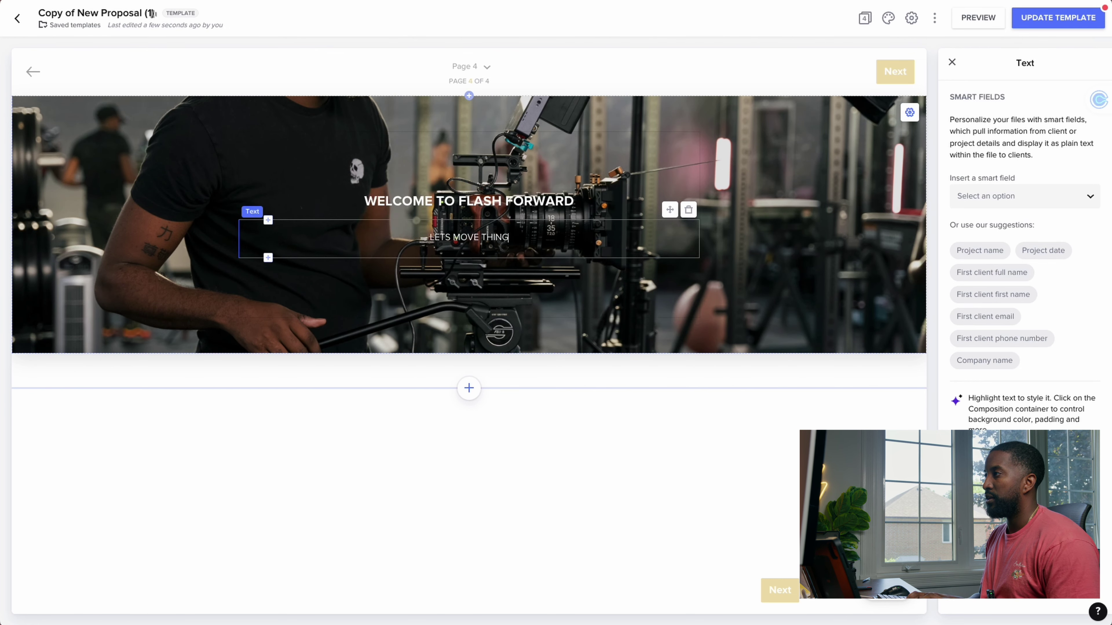
{"action": "type", "text": "S FORWARD"}
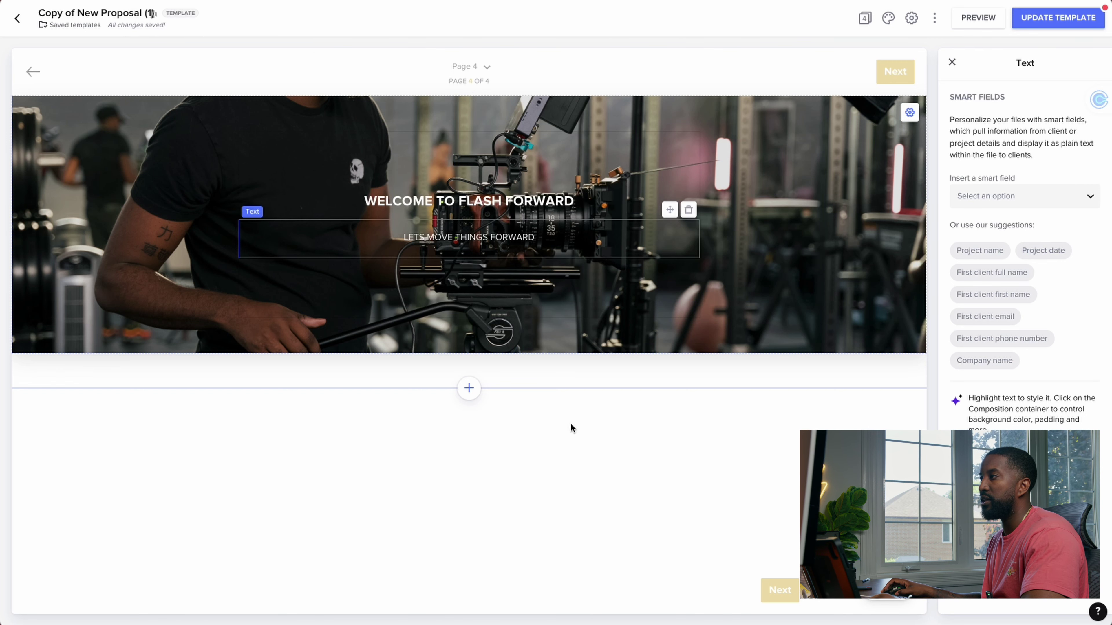
{"action": "left_click", "coordinate": [652, 466]}
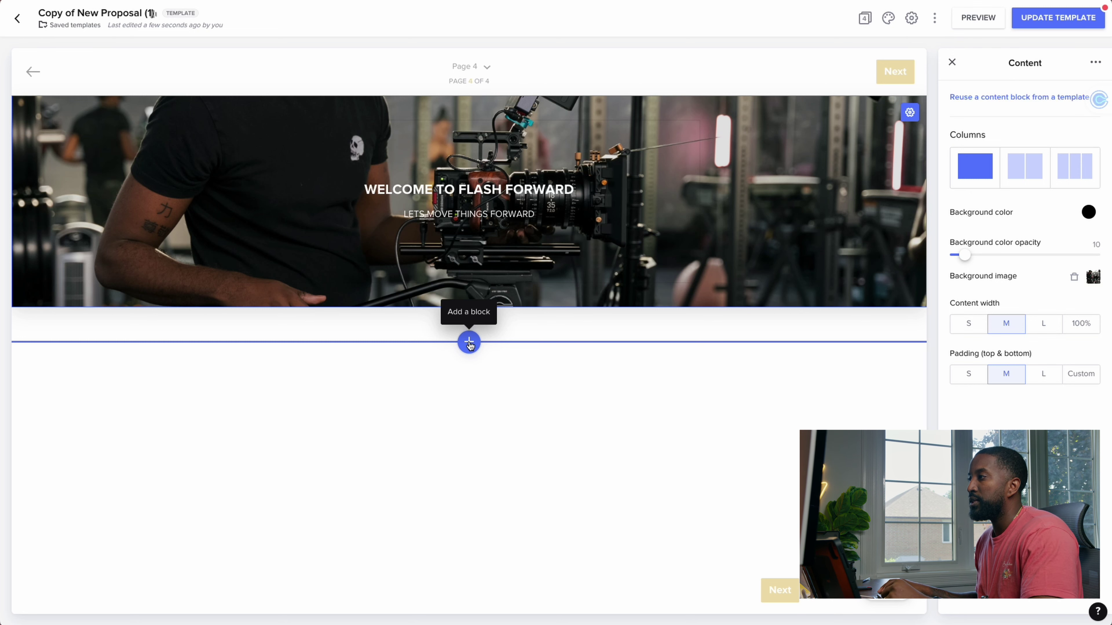
Step: Add a one-image block below the splash, insert the "About Our Team" library image, and stretch it to full width
{"action": "left_click", "coordinate": [469, 343]}
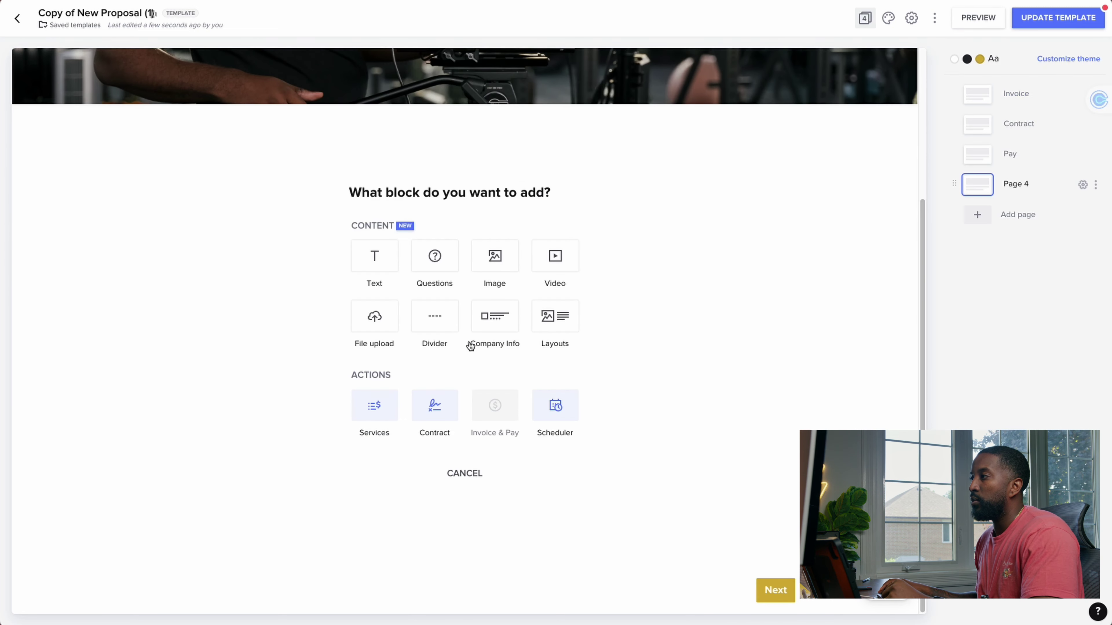
{"action": "left_click", "coordinate": [496, 260]}
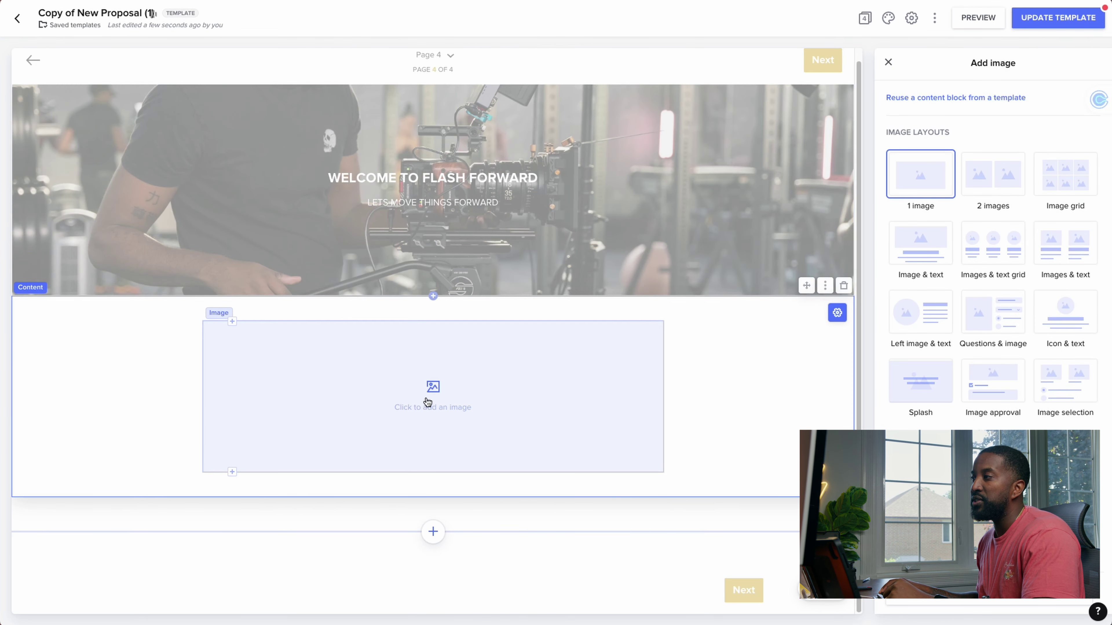
{"action": "left_click", "coordinate": [427, 394]}
{"action": "scroll", "coordinate": [1007, 306], "scroll_direction": "down", "scroll_amount": 7}
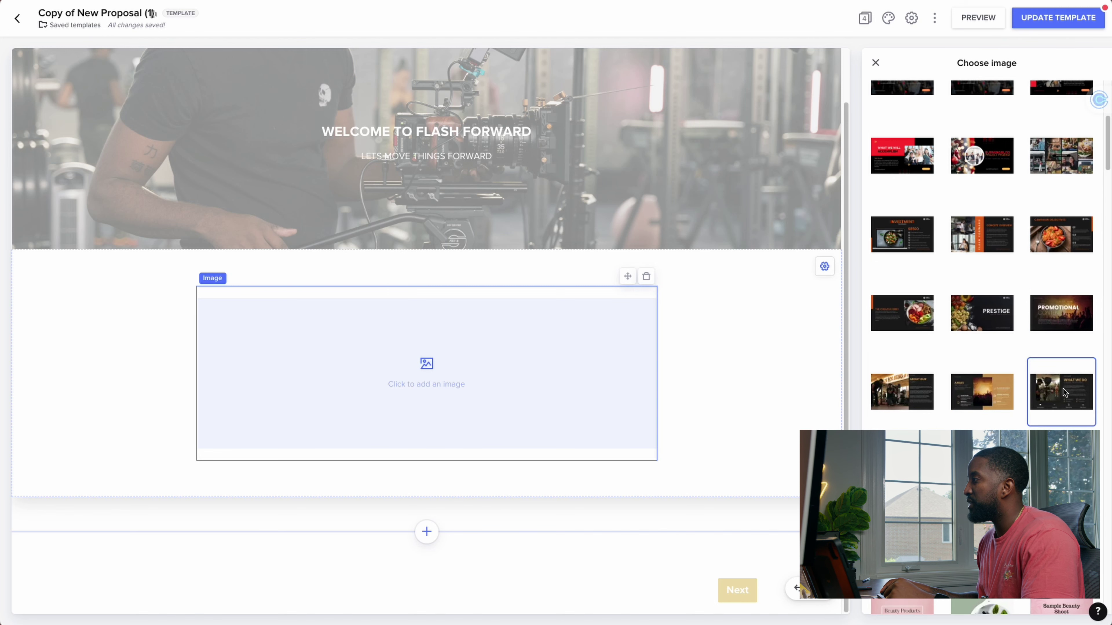
{"action": "left_click", "coordinate": [906, 400]}
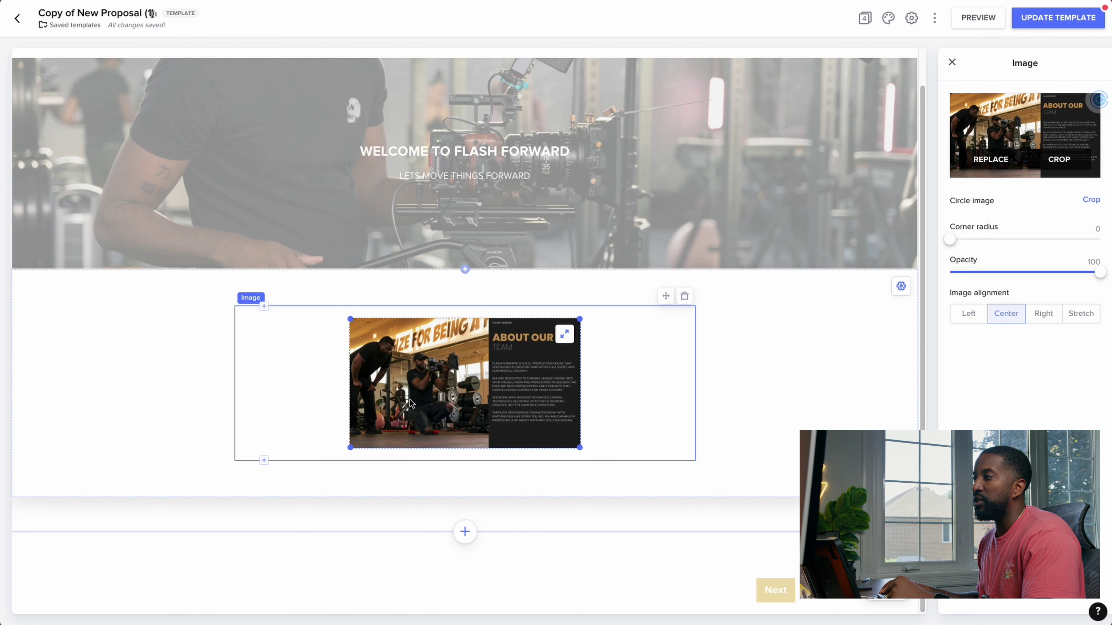
{"action": "left_click", "coordinate": [565, 334]}
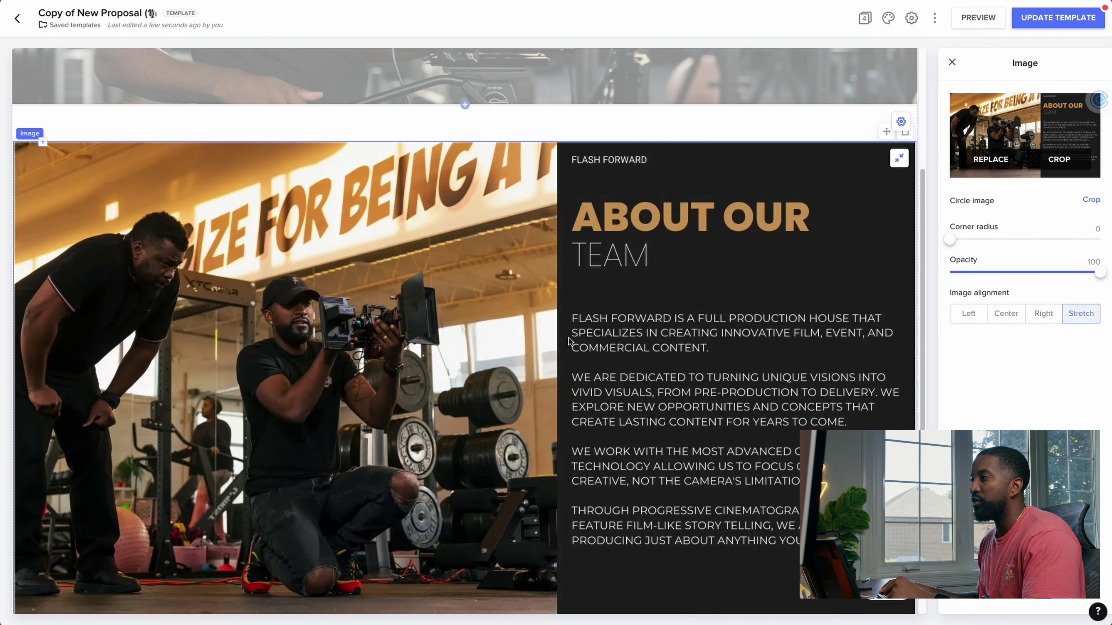
Step: Set the background color of the "About Our Team" image block to the dark theme color #24272B and review the page
{"action": "scroll", "coordinate": [681, 408], "scroll_direction": "down", "scroll_amount": 3}
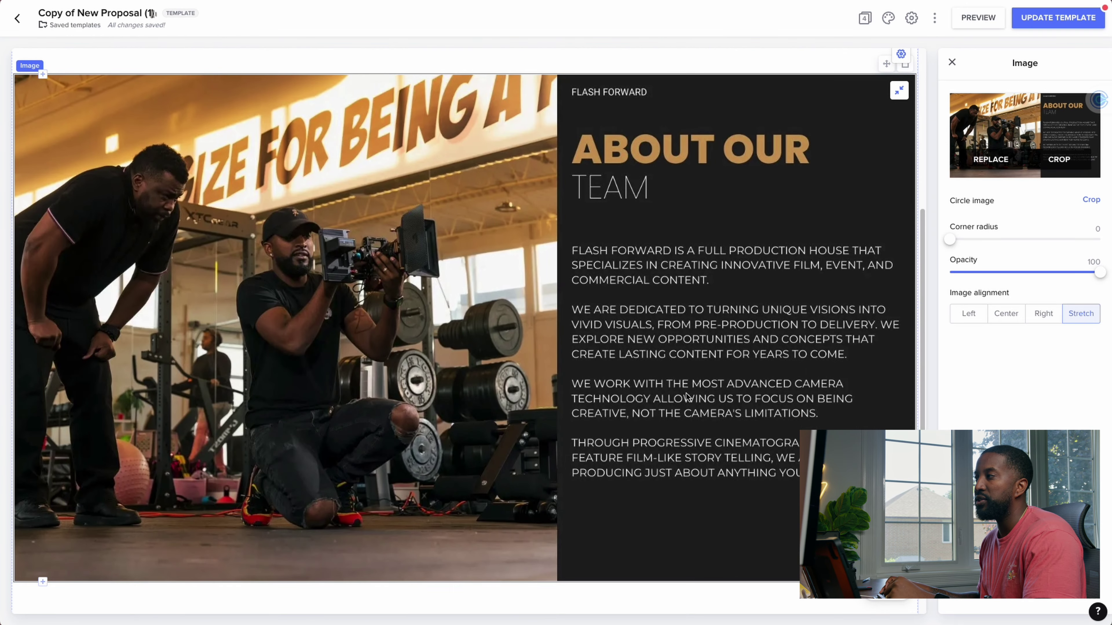
{"action": "scroll", "coordinate": [687, 397], "scroll_direction": "down", "scroll_amount": 2}
{"action": "scroll", "coordinate": [671, 282], "scroll_direction": "up", "scroll_amount": 12}
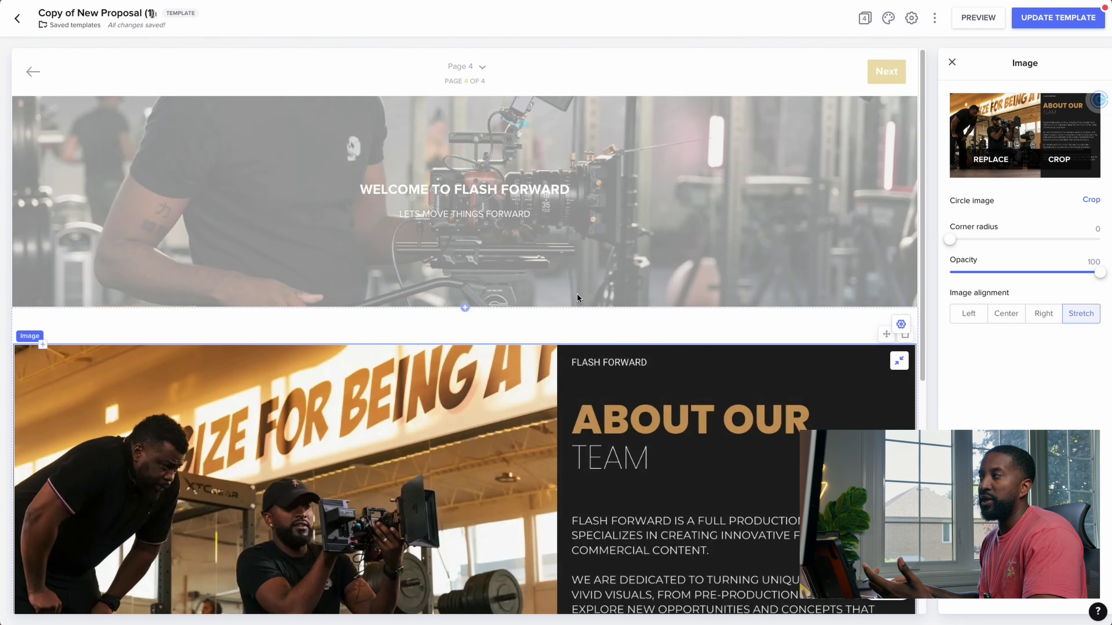
{"action": "scroll", "coordinate": [608, 194], "scroll_direction": "down", "scroll_amount": 5}
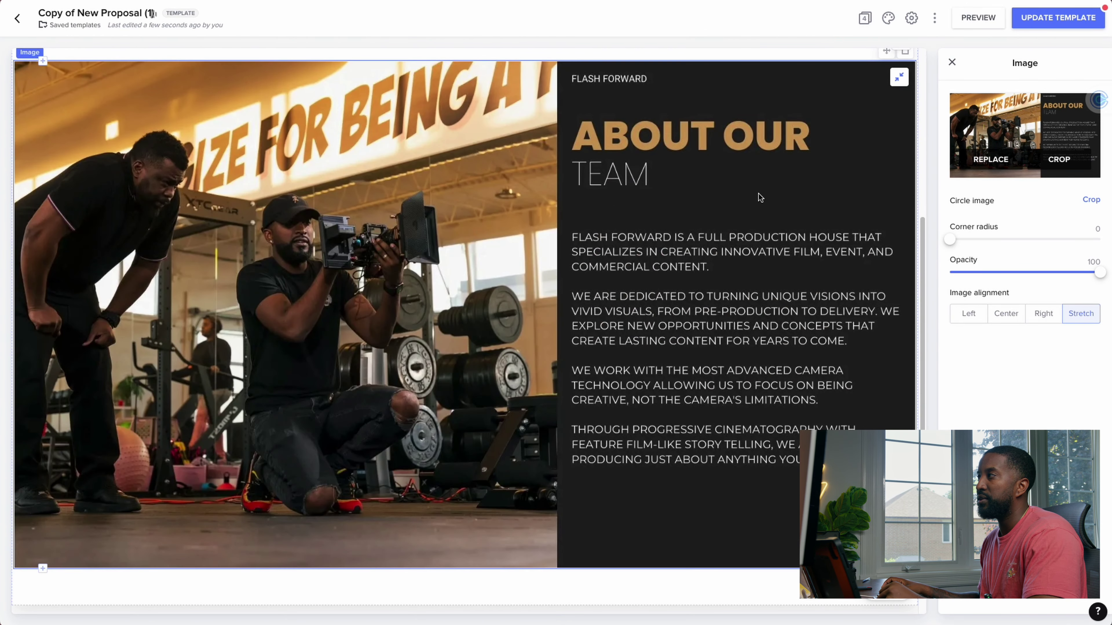
{"action": "scroll", "coordinate": [774, 198], "scroll_direction": "up", "scroll_amount": 5}
{"action": "left_click", "coordinate": [336, 330]}
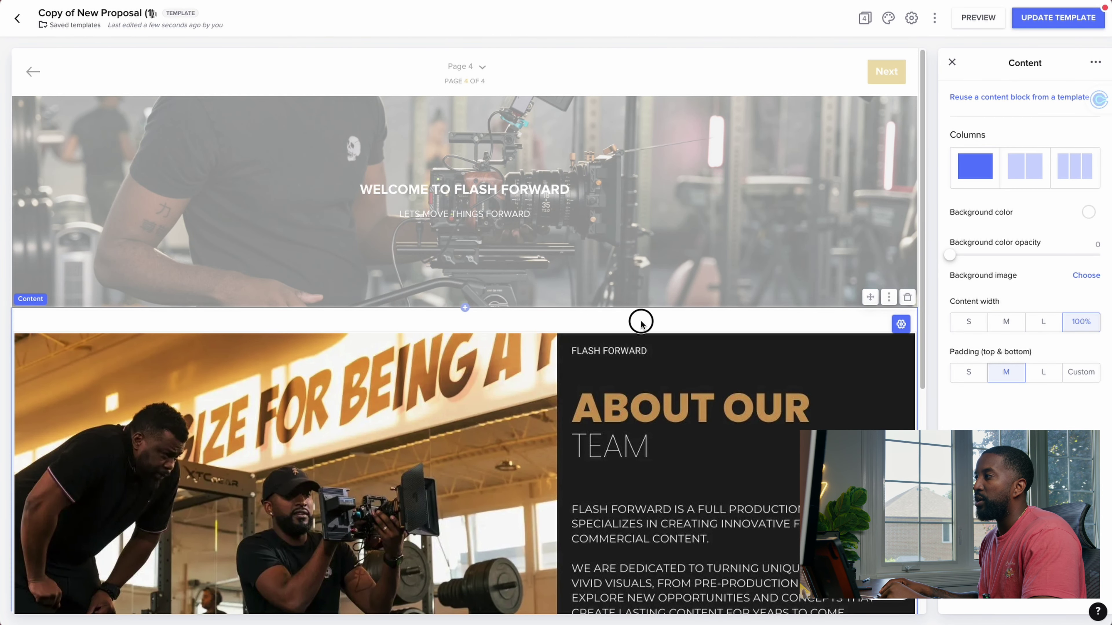
{"action": "left_click", "coordinate": [1086, 214]}
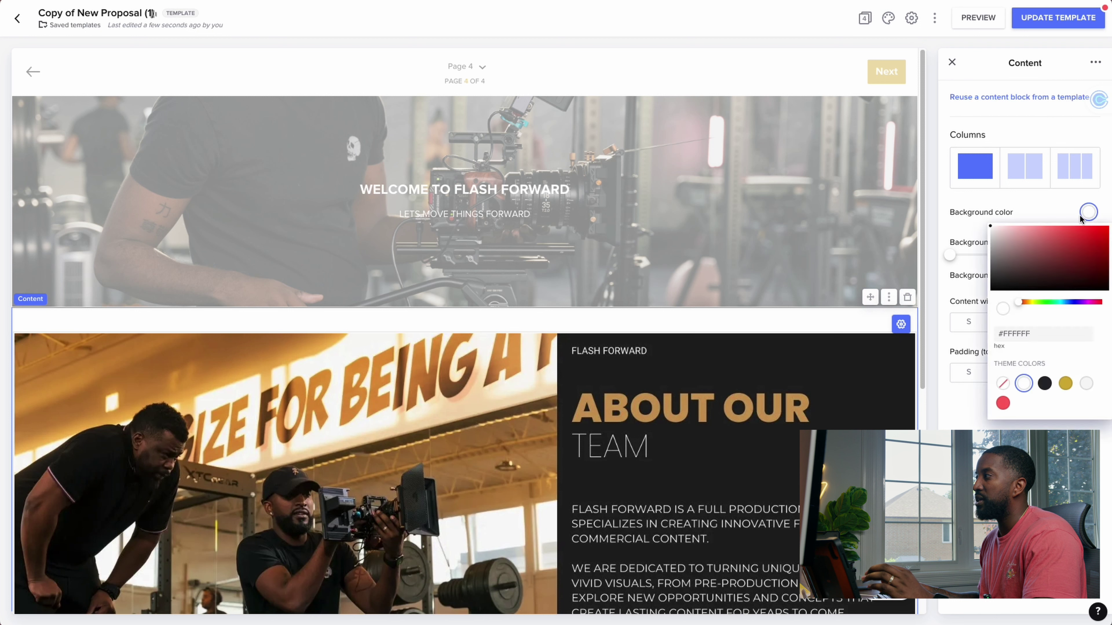
{"action": "left_click", "coordinate": [1045, 385]}
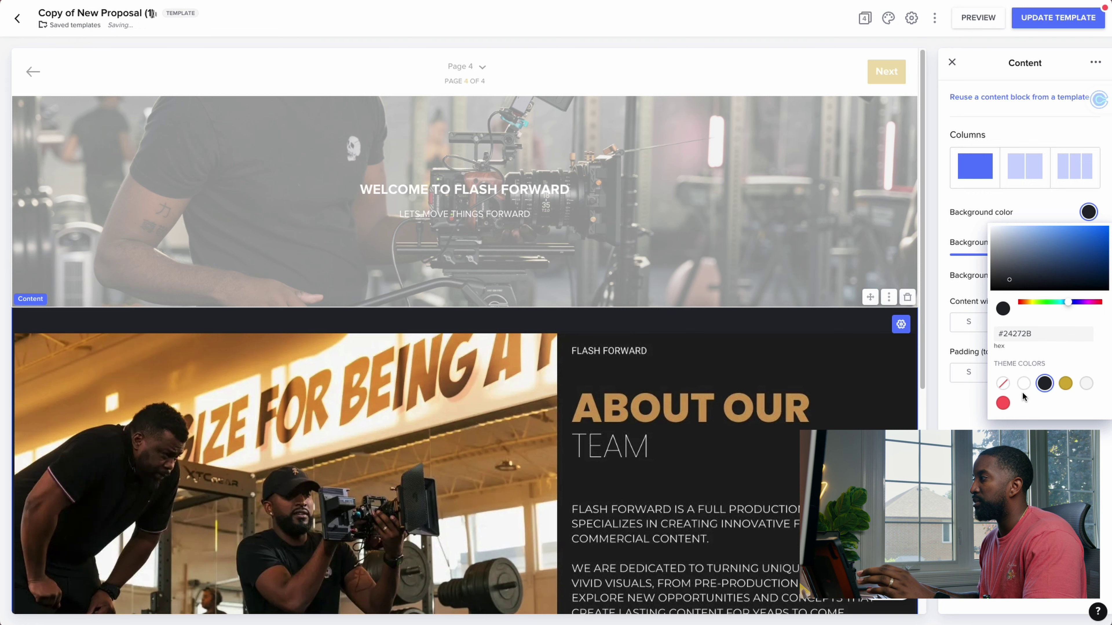
{"action": "left_click", "coordinate": [758, 292]}
{"action": "scroll", "coordinate": [757, 292], "scroll_direction": "down", "scroll_amount": 9}
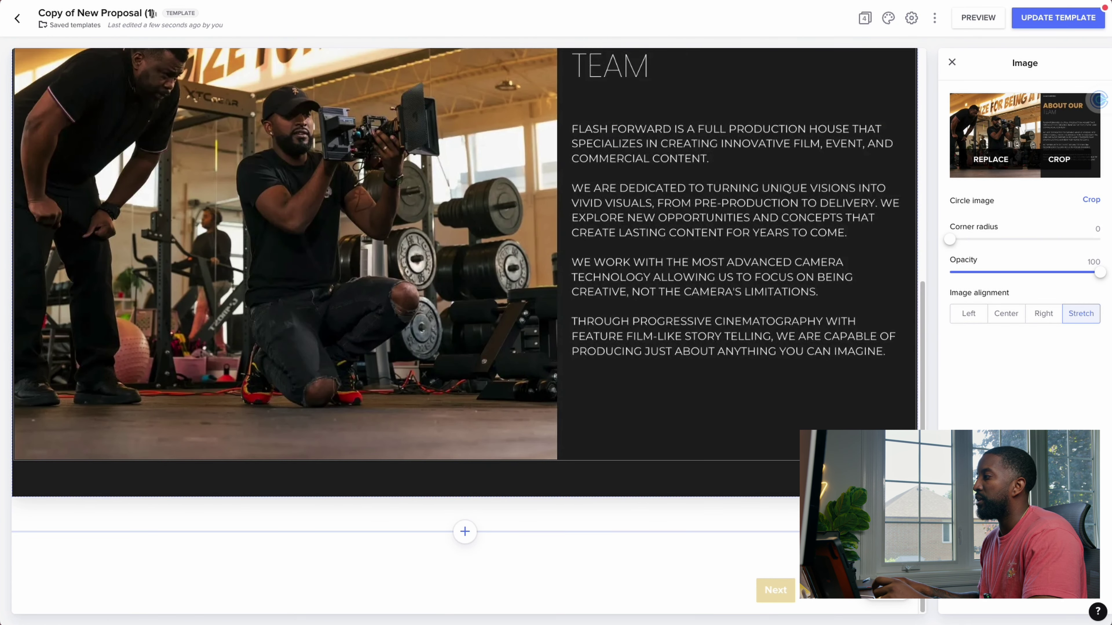
{"action": "scroll", "coordinate": [465, 328], "scroll_direction": "up", "scroll_amount": 9}
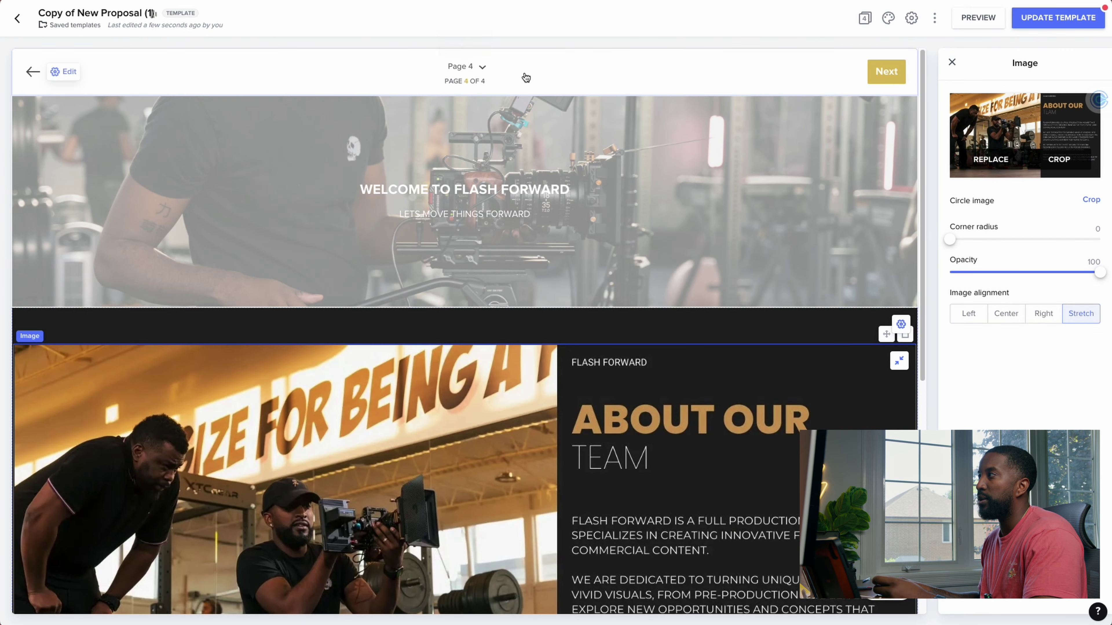
Step: Rename Page 4 as "Welcome" and move it ahead of the Invoice page so it comes first
{"action": "left_click", "coordinate": [864, 18]}
{"action": "left_click", "coordinate": [1015, 184]}
{"action": "triple_click", "coordinate": [1014, 184]}
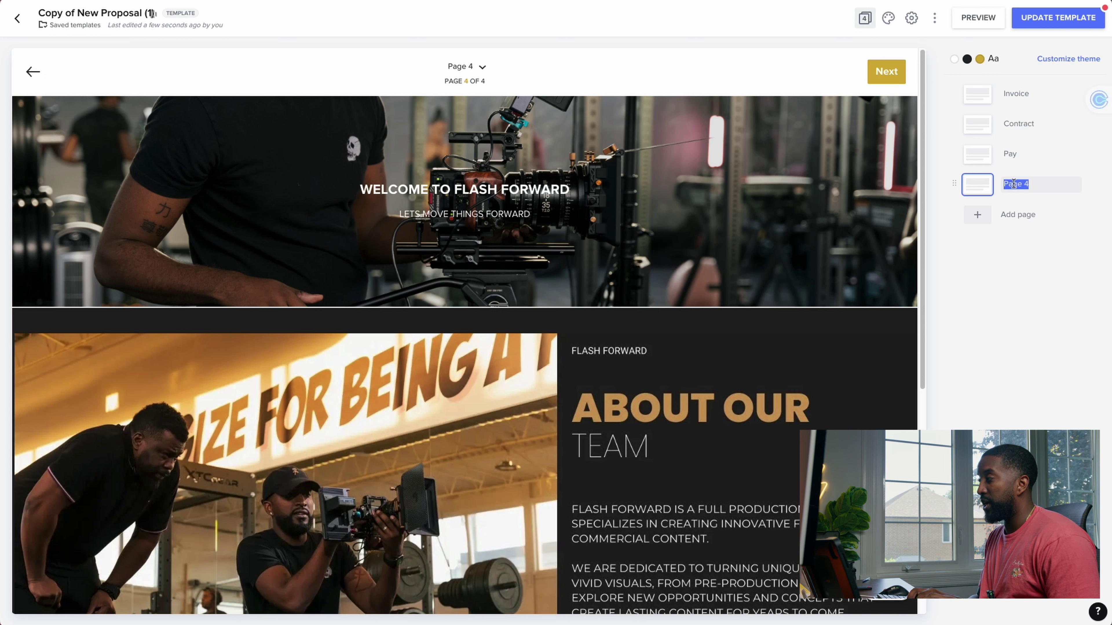
{"action": "type", "text": "Welcome"}
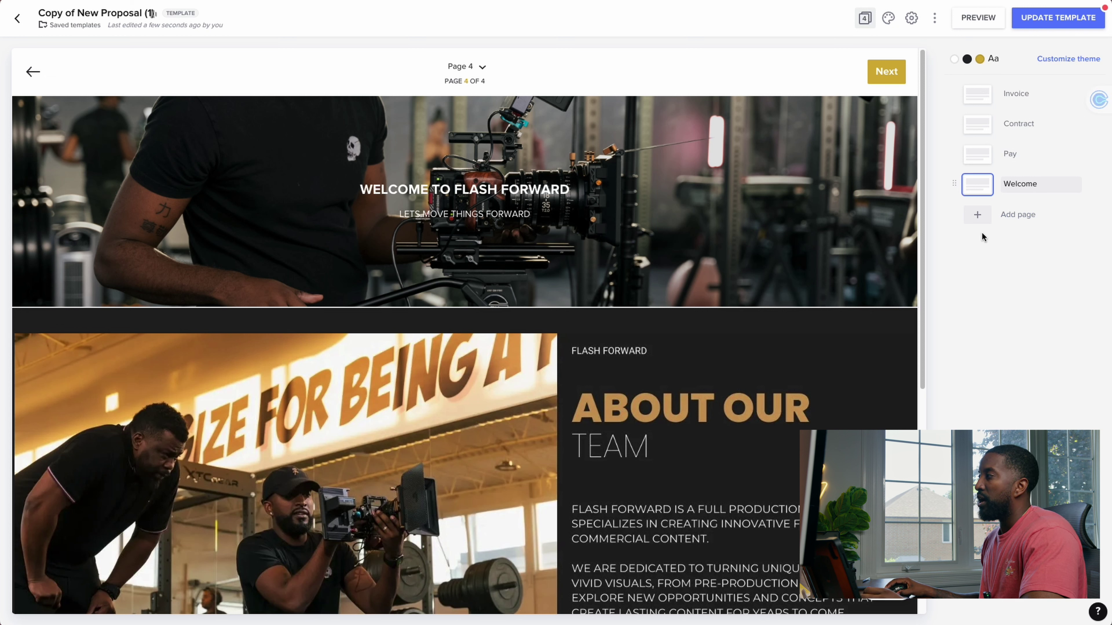
{"action": "left_click_drag", "start_coordinate": [955, 189], "coordinate": [954, 95]}
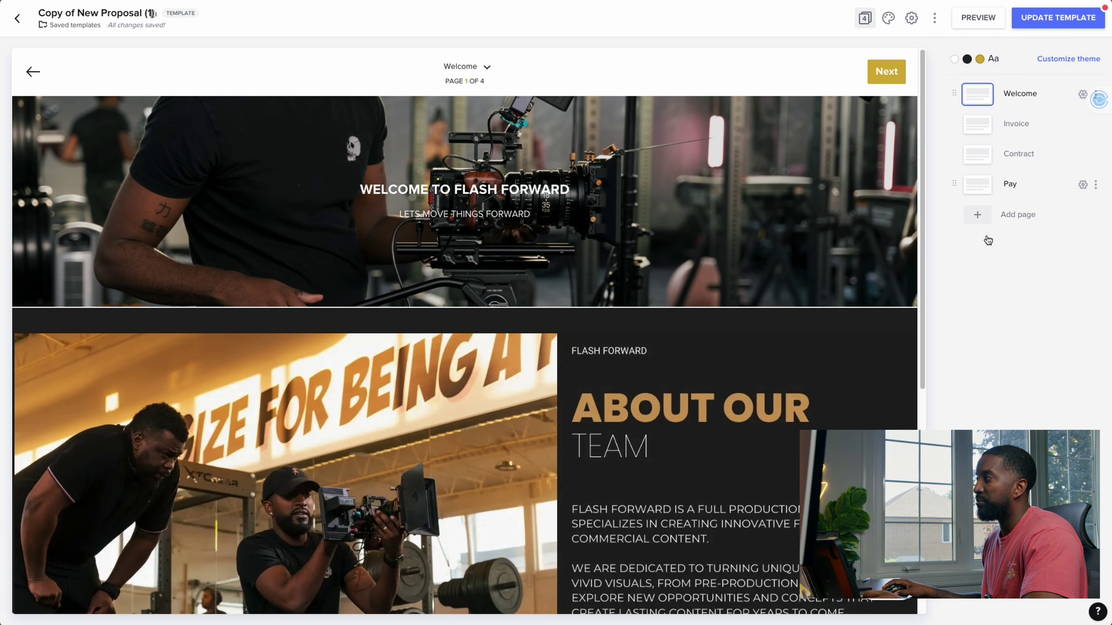
Step: Look over the theme customization settings and leave them without making changes
{"action": "left_click", "coordinate": [1072, 60]}
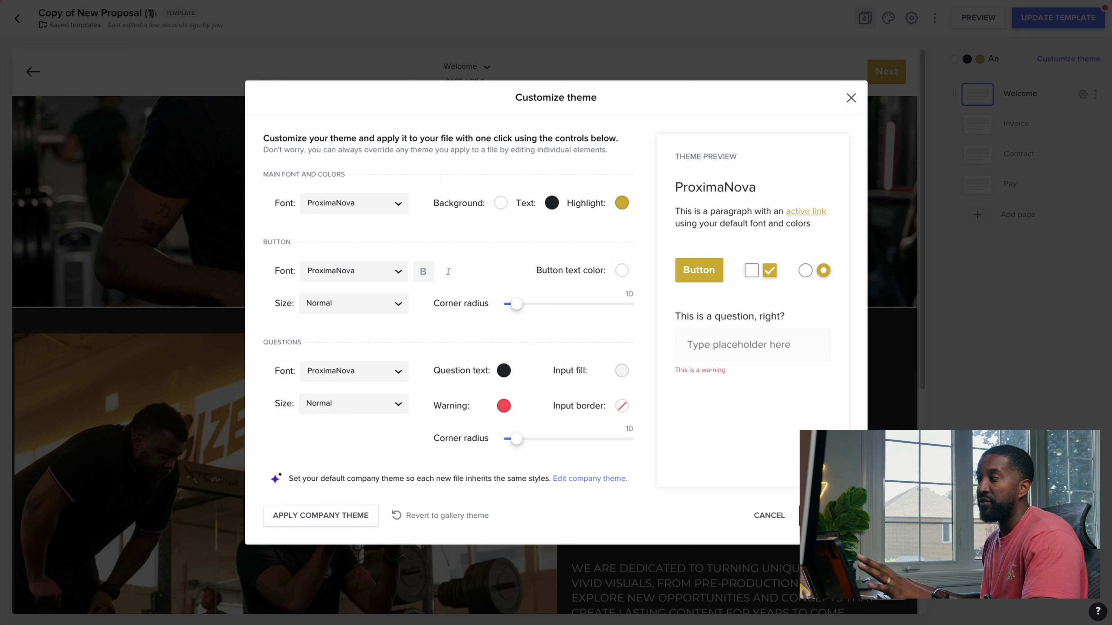
{"action": "left_click", "coordinate": [798, 511]}
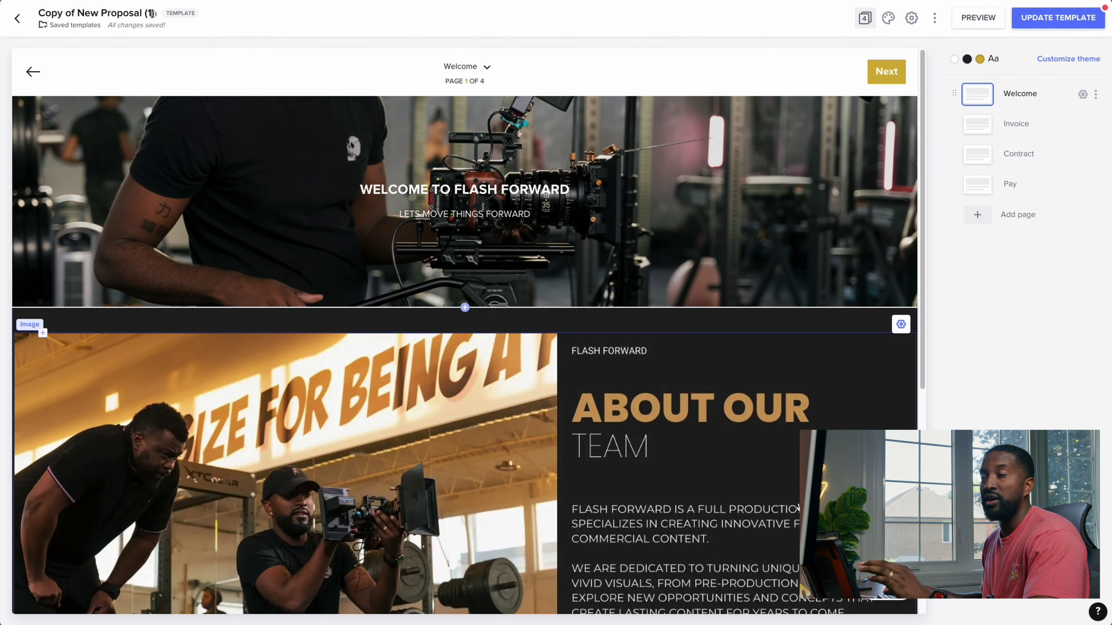
Step: Go through the Welcome, Invoice, Contract and Pay pages in client order and return to the Welcome page
{"action": "scroll", "coordinate": [888, 348], "scroll_direction": "down", "scroll_amount": 8}
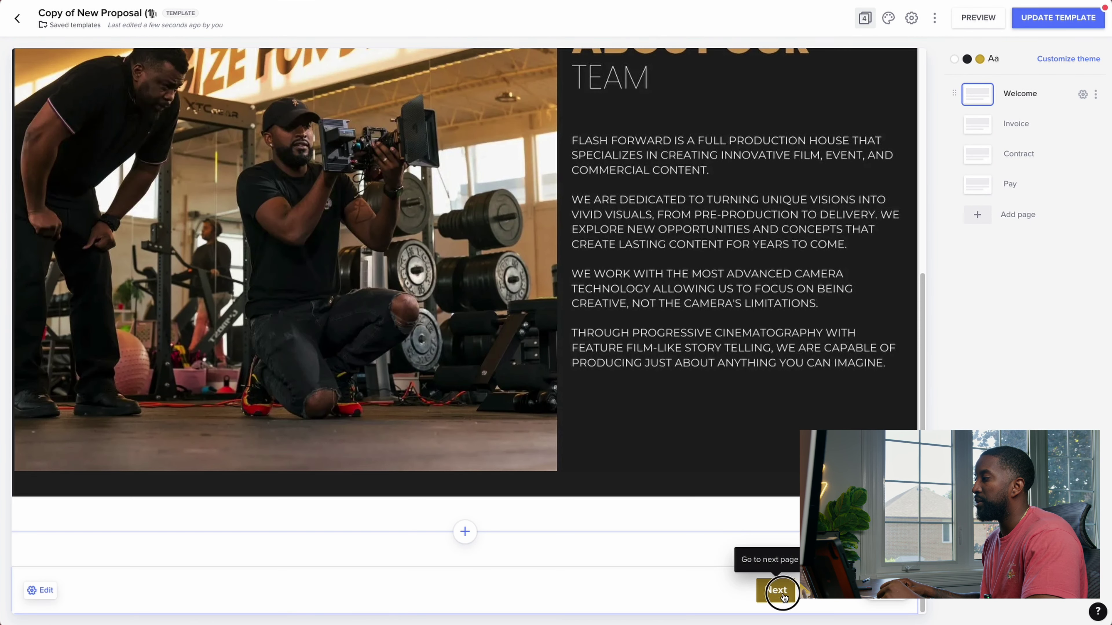
{"action": "left_click", "coordinate": [778, 591]}
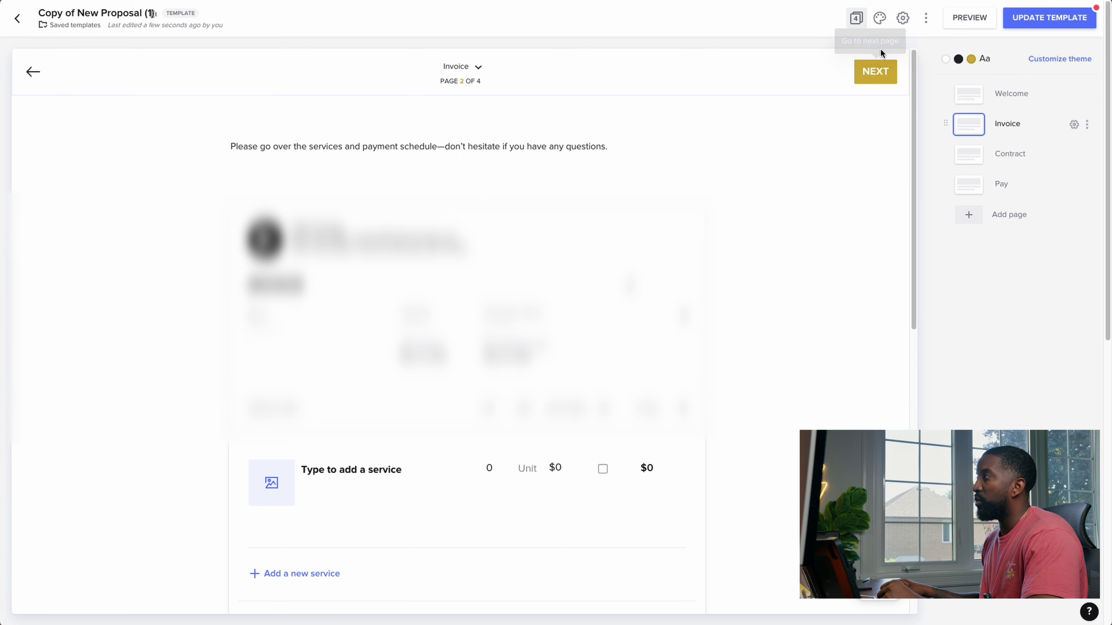
{"action": "left_click", "coordinate": [872, 70]}
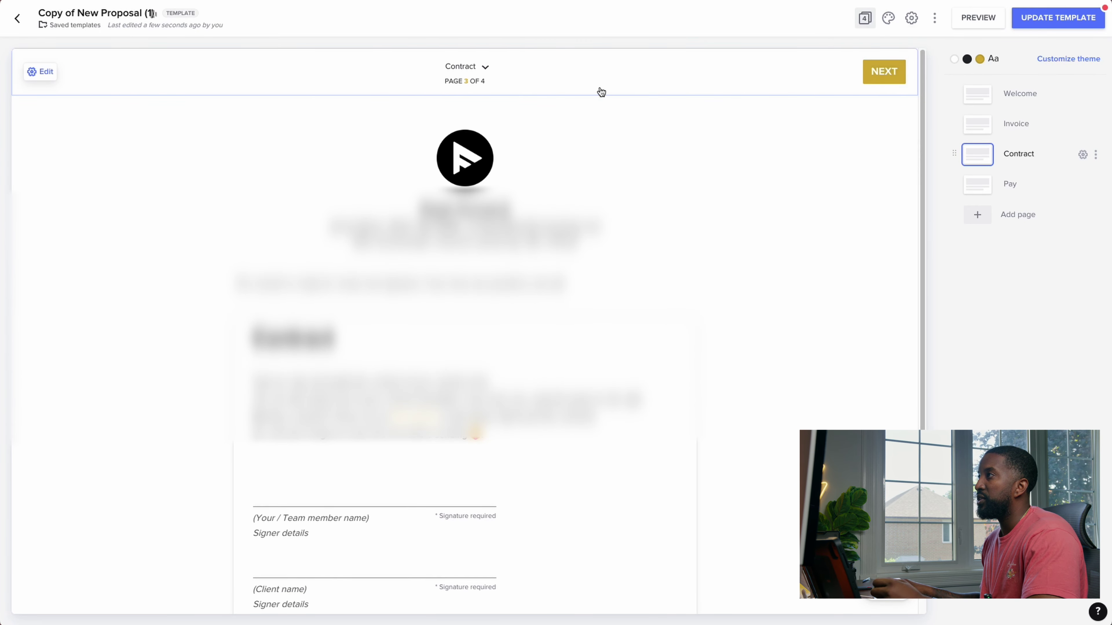
{"action": "left_click", "coordinate": [882, 72]}
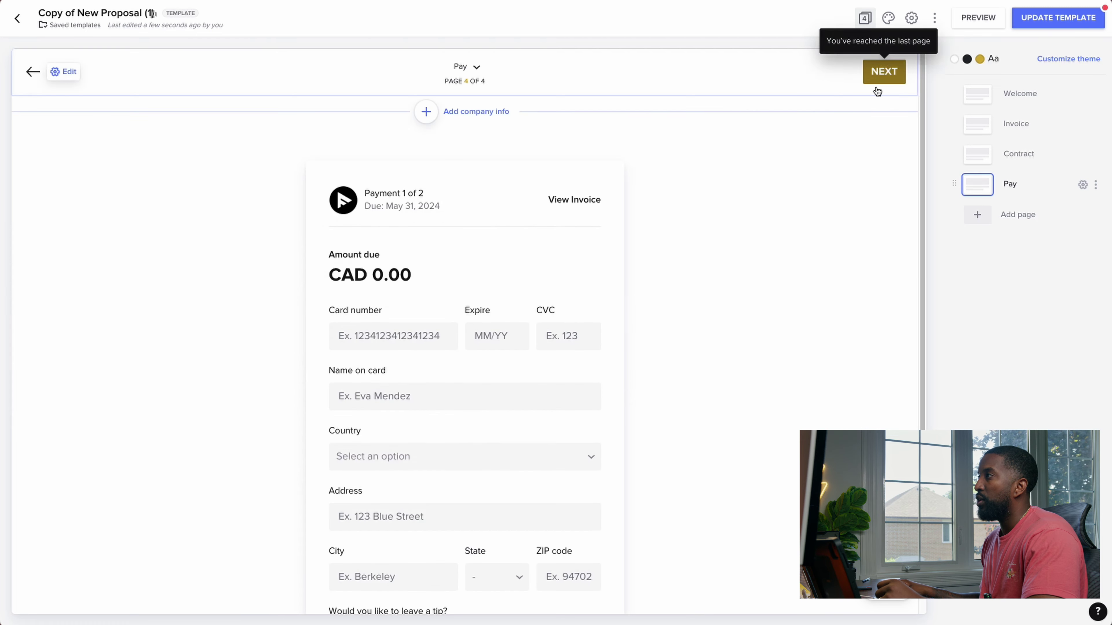
{"action": "left_click", "coordinate": [474, 68]}
{"action": "left_click", "coordinate": [477, 91]}
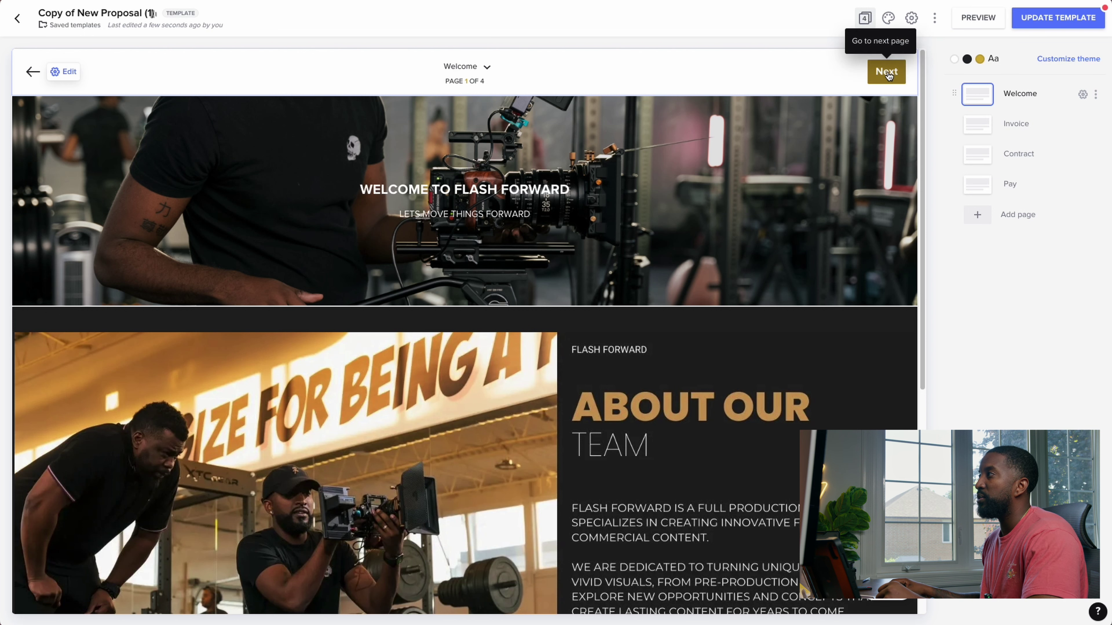
Step: Change the Welcome page's navigation button text to "See our work" and check the button at the page's end
{"action": "left_click", "coordinate": [813, 76]}
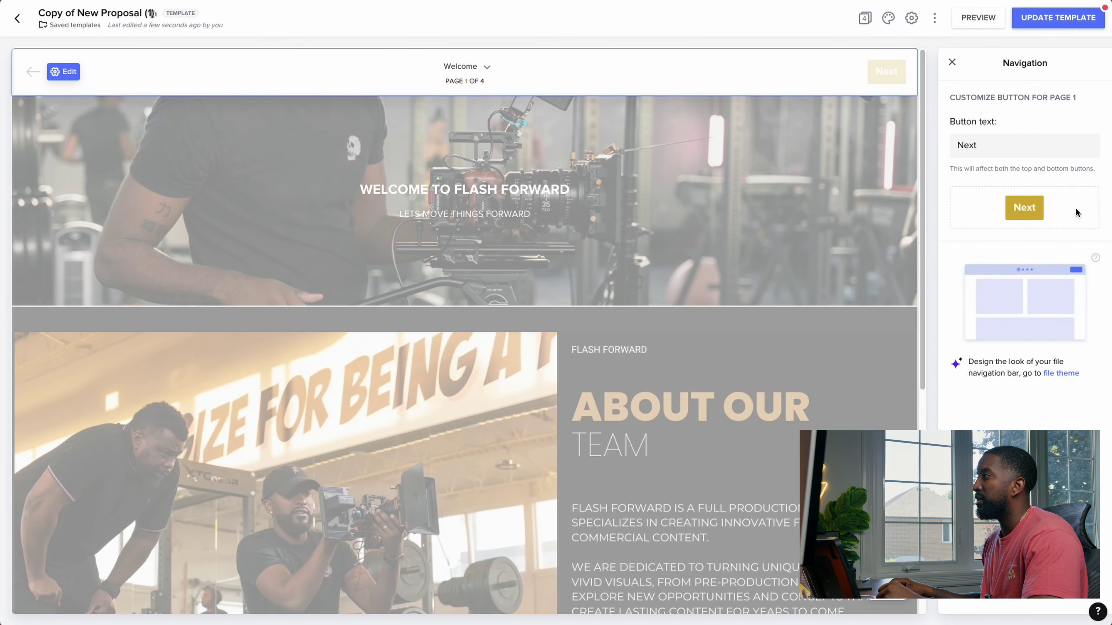
{"action": "left_click", "coordinate": [956, 146]}
{"action": "double_click", "coordinate": [955, 145]}
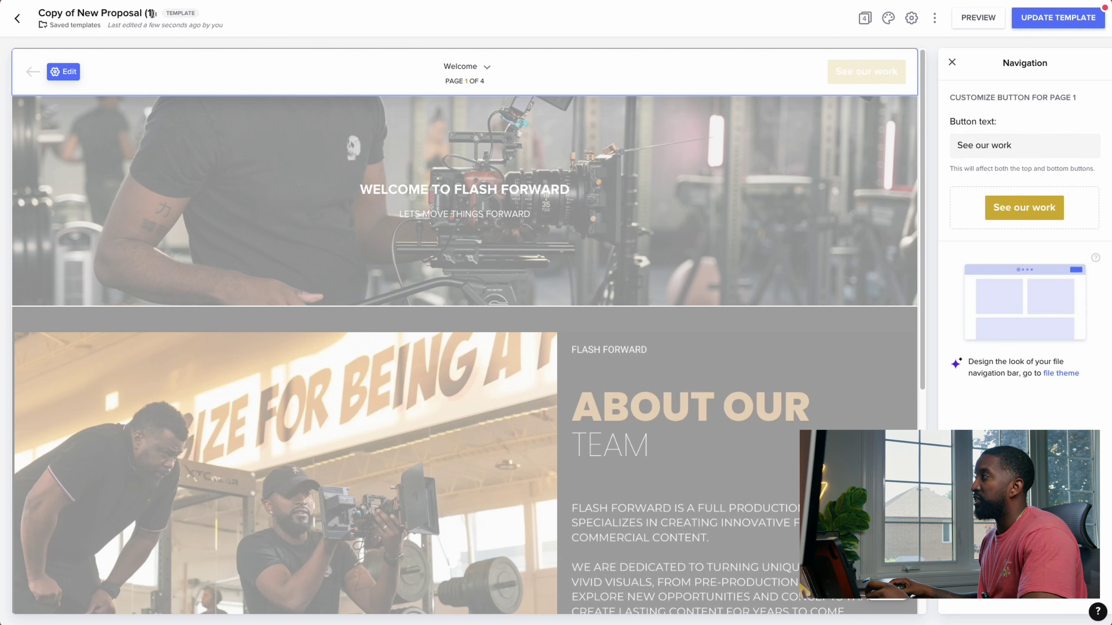
{"action": "left_click", "coordinate": [954, 65]}
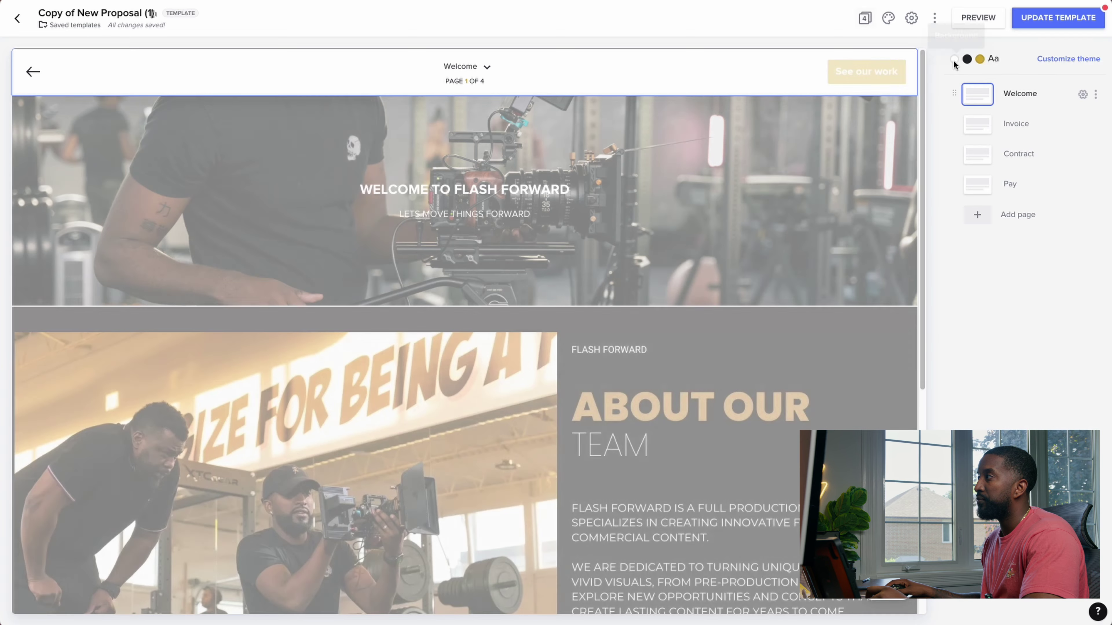
{"action": "scroll", "coordinate": [866, 237], "scroll_direction": "down", "scroll_amount": 8}
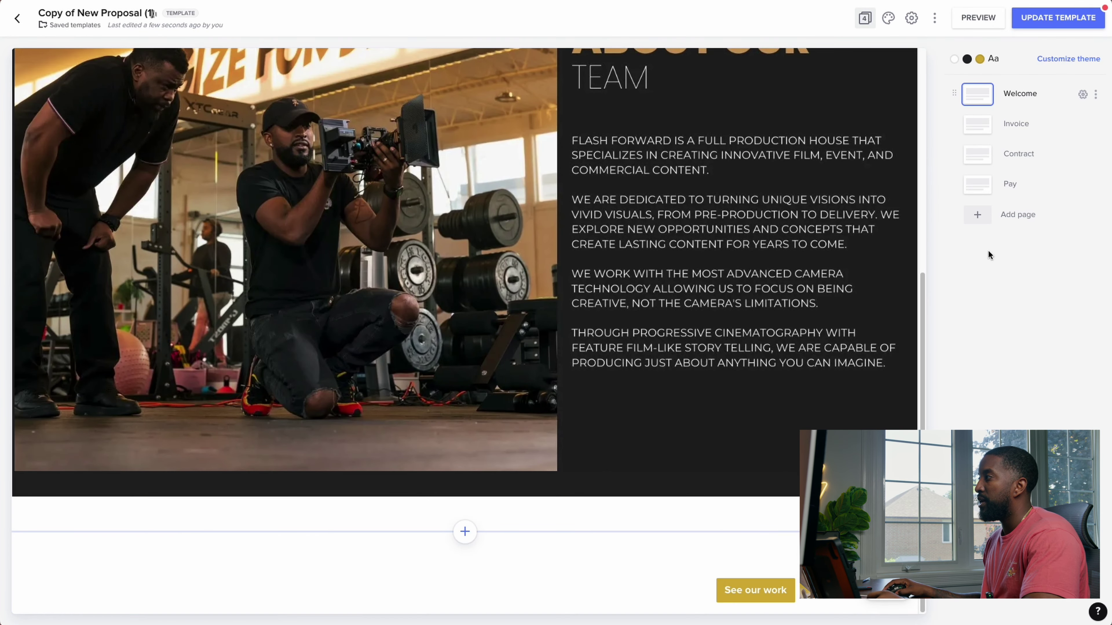
Step: Add a new page to the proposal template, starting from blank instead of reusing a saved template's pages
{"action": "left_click", "coordinate": [979, 219]}
{"action": "mouse_move", "coordinate": [973, 338]}
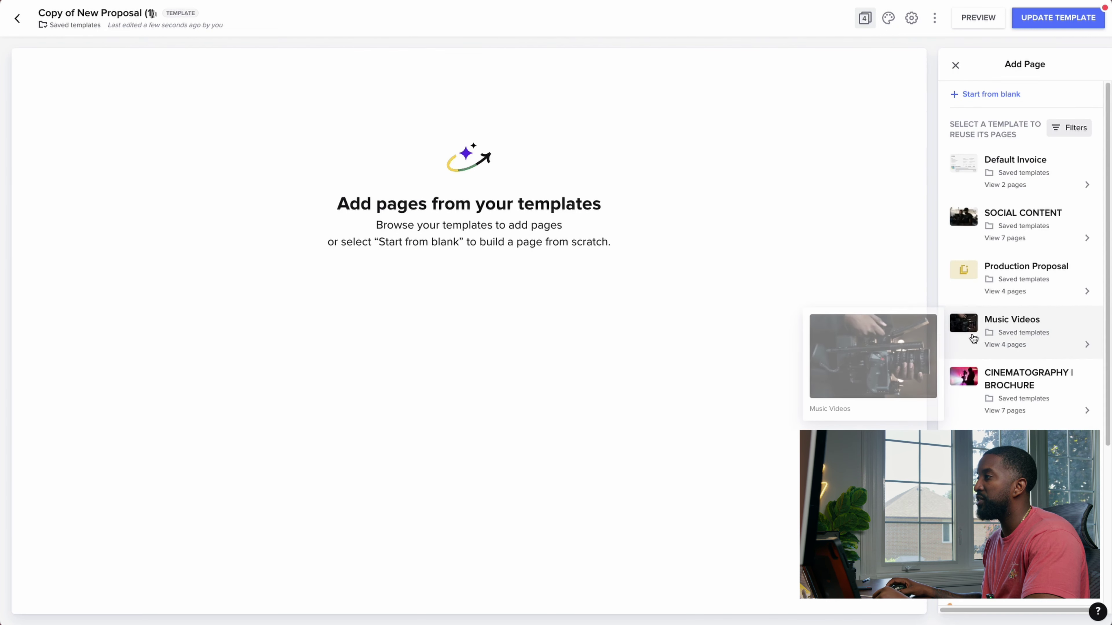
{"action": "left_click", "coordinate": [985, 95]}
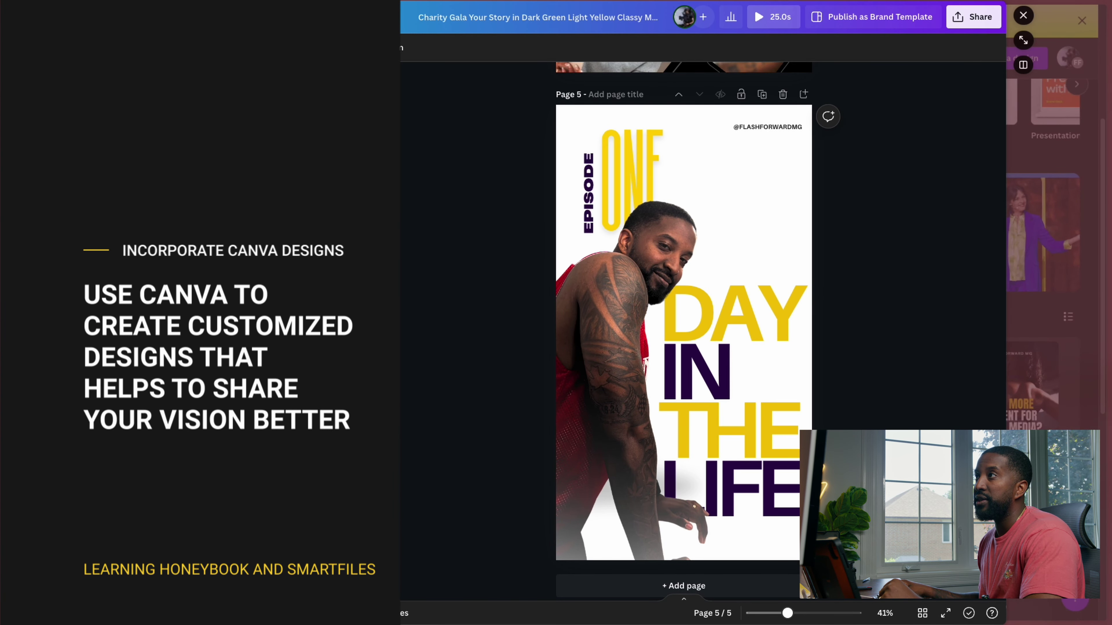
Step: In Canva, close the open design and create a new Presentation (16:9) design
{"action": "left_click", "coordinate": [1023, 15]}
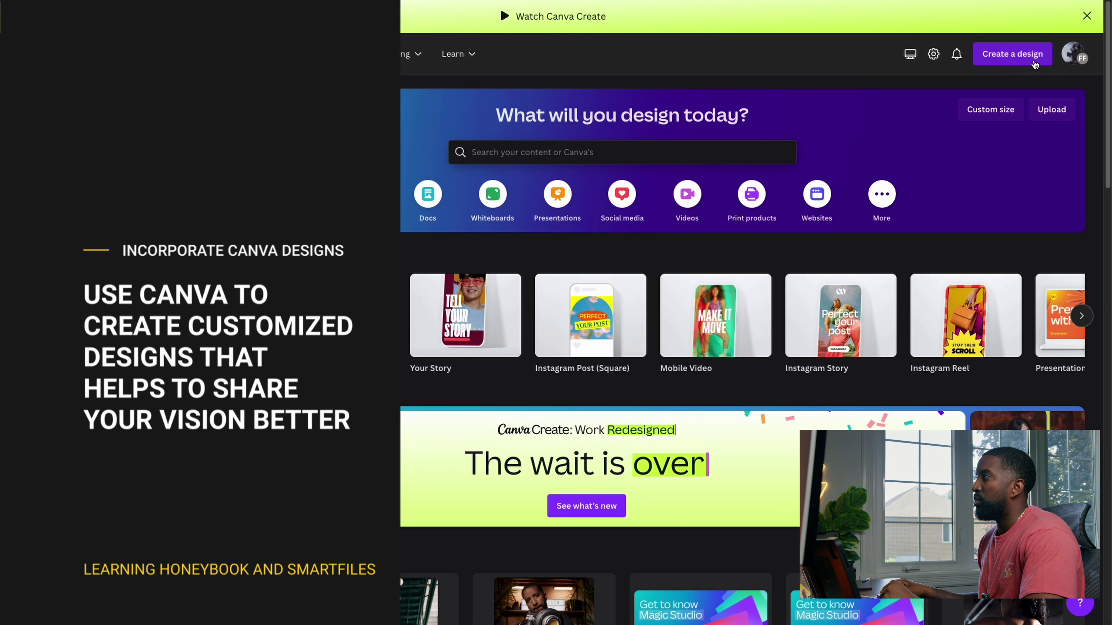
{"action": "left_click", "coordinate": [1006, 61]}
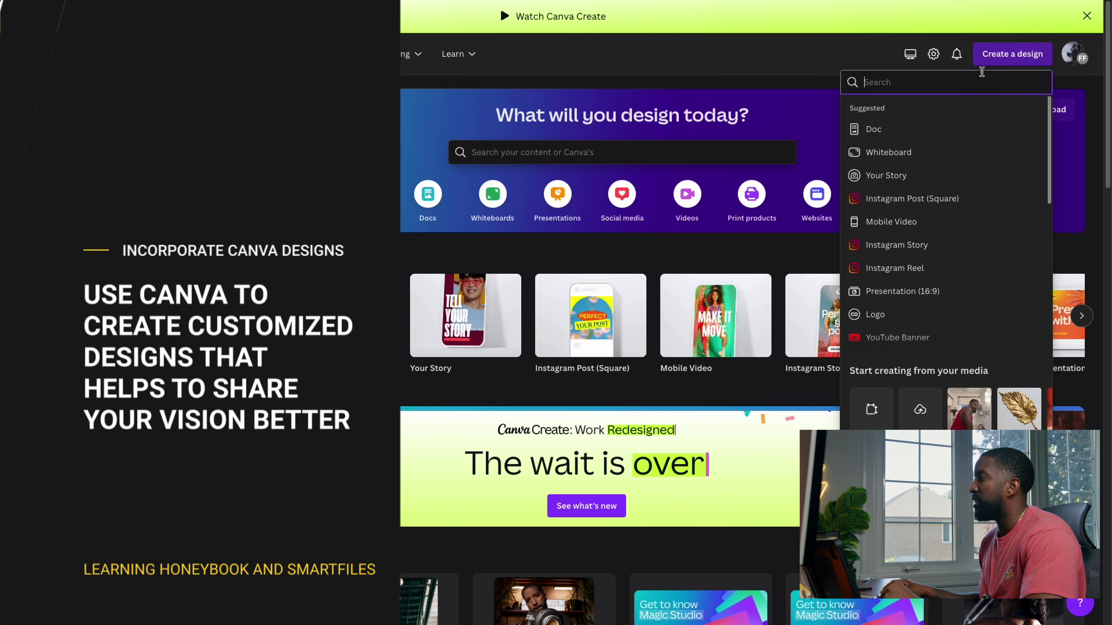
{"action": "left_click", "coordinate": [899, 292]}
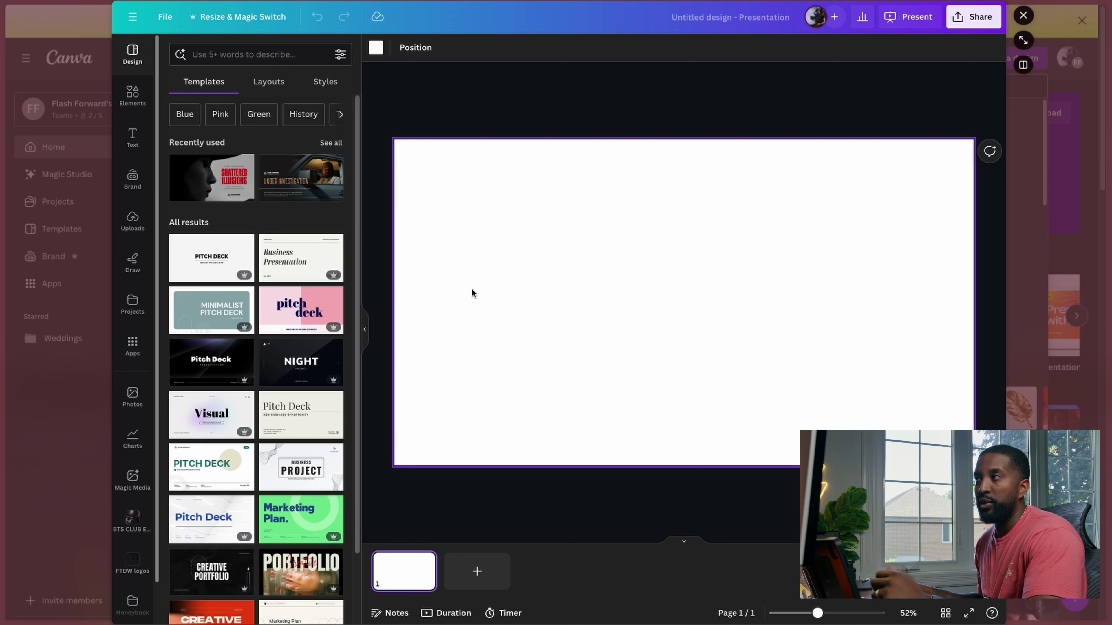
Step: Search the design elements for "grid" and show all the grid layouts
{"action": "left_click", "coordinate": [138, 104]}
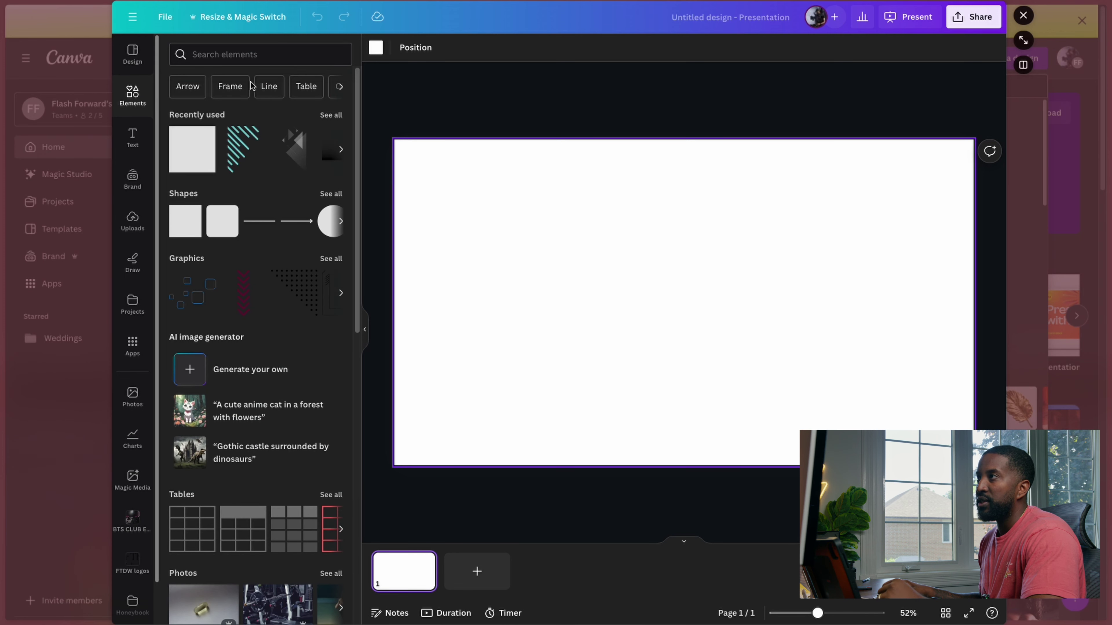
{"action": "left_click", "coordinate": [251, 54]}
{"action": "type", "text": "grid"}
{"action": "key", "text": "Return"}
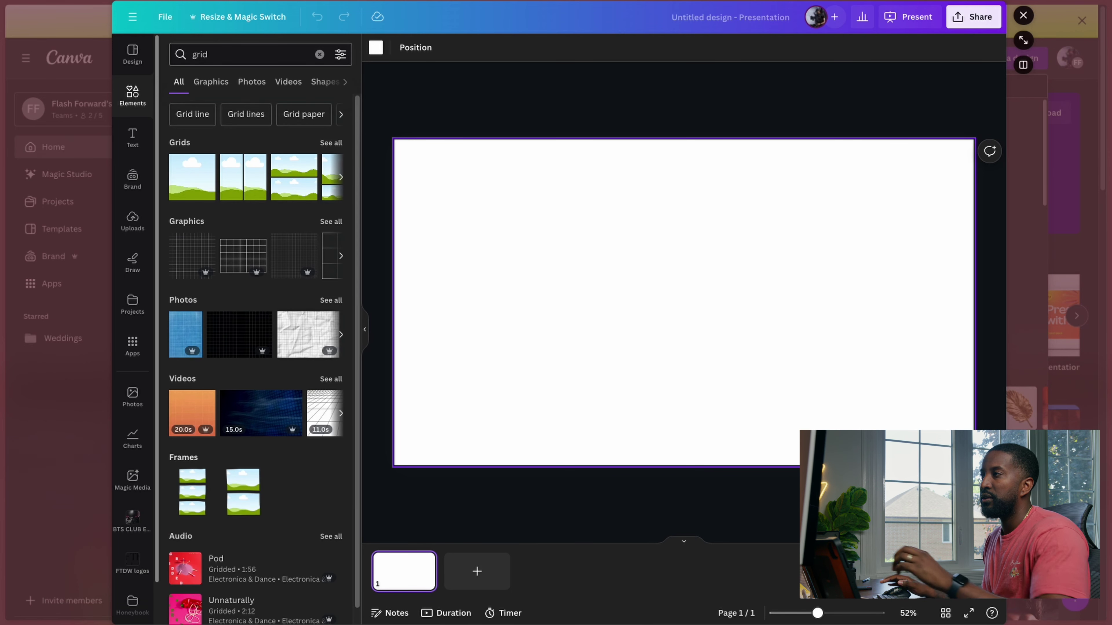
{"action": "left_click", "coordinate": [331, 143]}
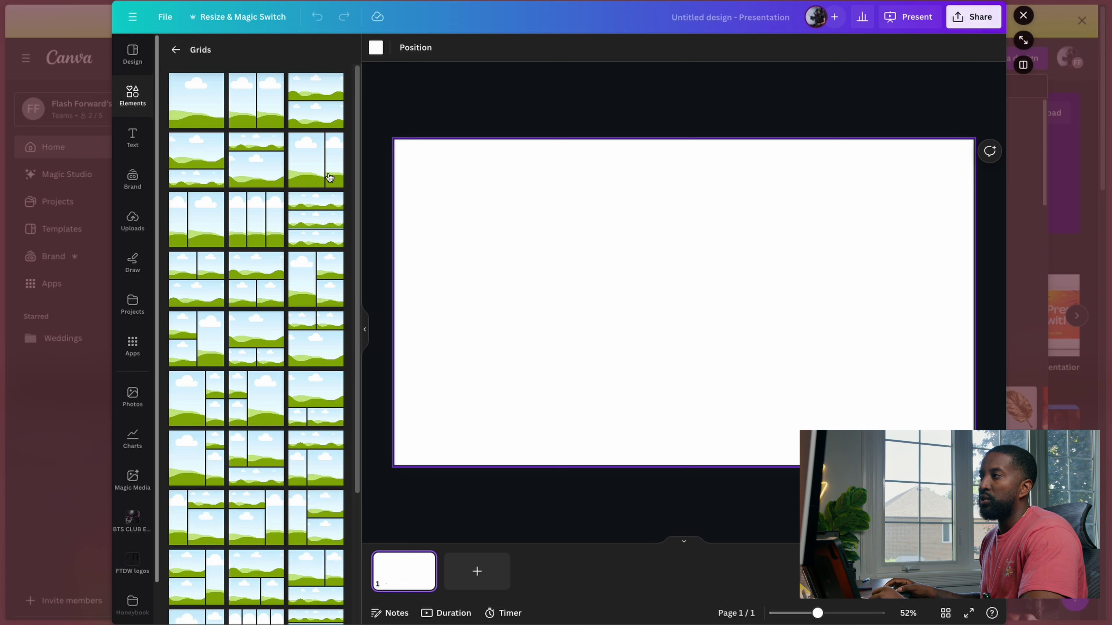
Step: Try two four-cell grids on the blank page, keeping the one with its large cell at upper left and a wide strip beneath
{"action": "scroll", "coordinate": [273, 300], "scroll_direction": "down", "scroll_amount": 2}
{"action": "scroll", "coordinate": [264, 375], "scroll_direction": "down", "scroll_amount": 2}
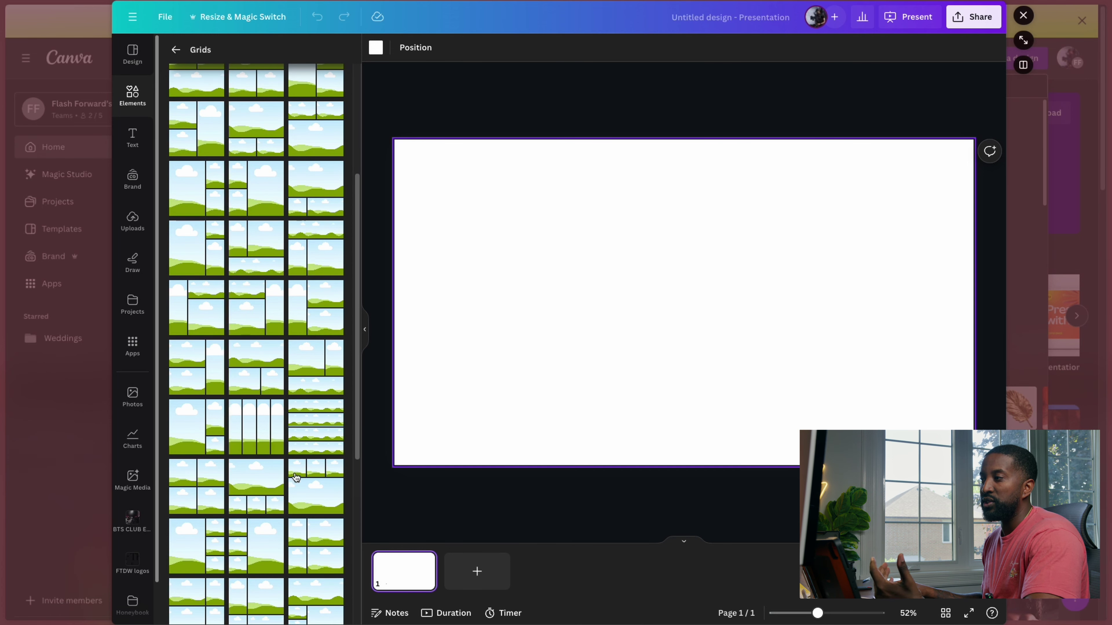
{"action": "scroll", "coordinate": [300, 473], "scroll_direction": "down", "scroll_amount": 5}
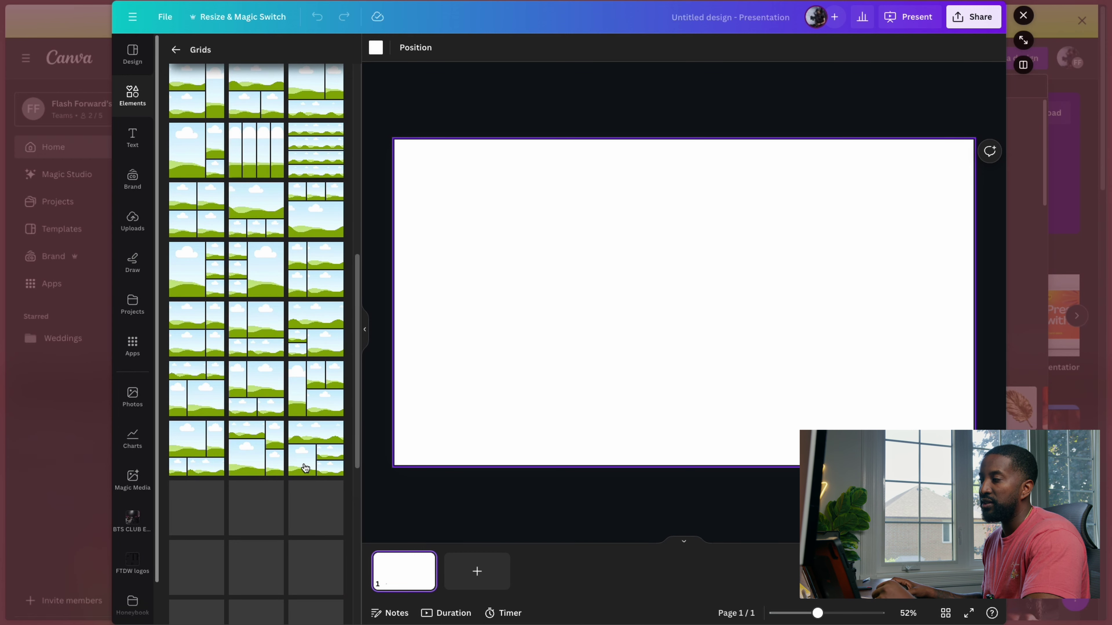
{"action": "left_click", "coordinate": [249, 456]}
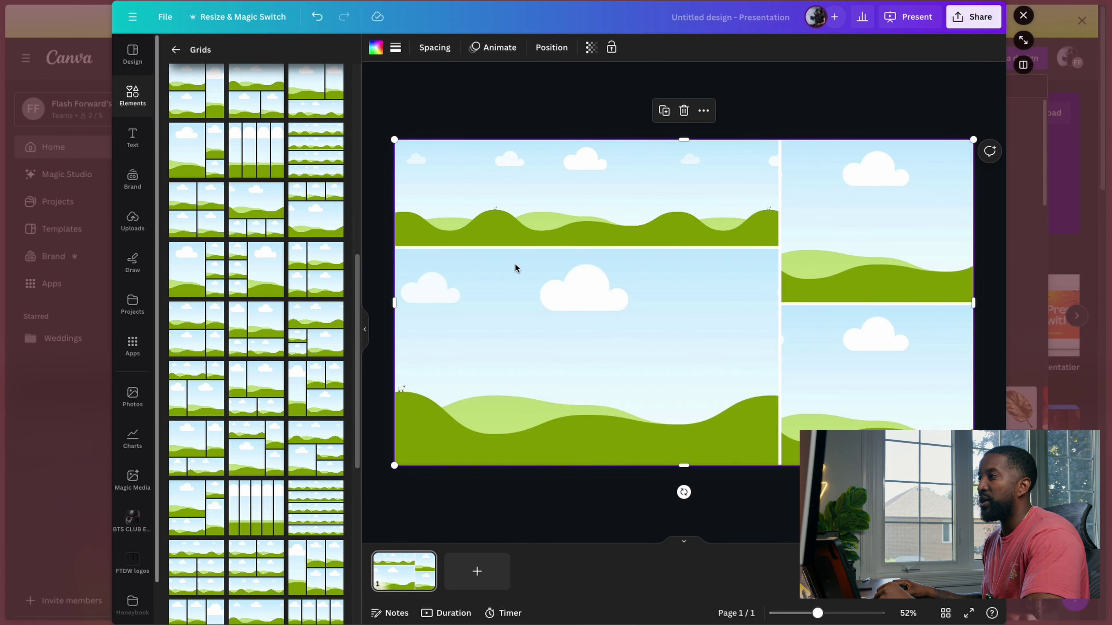
{"action": "left_click", "coordinate": [197, 508]}
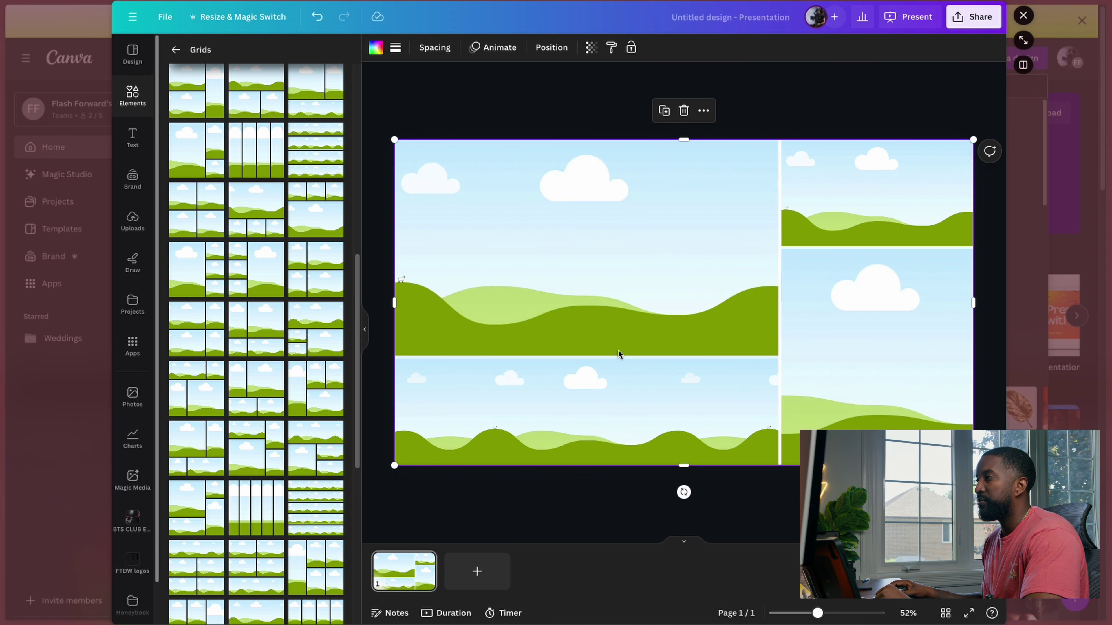
Step: Set the photo grid's spacing to 0 so its cells sit edge to edge
{"action": "left_click", "coordinate": [602, 356]}
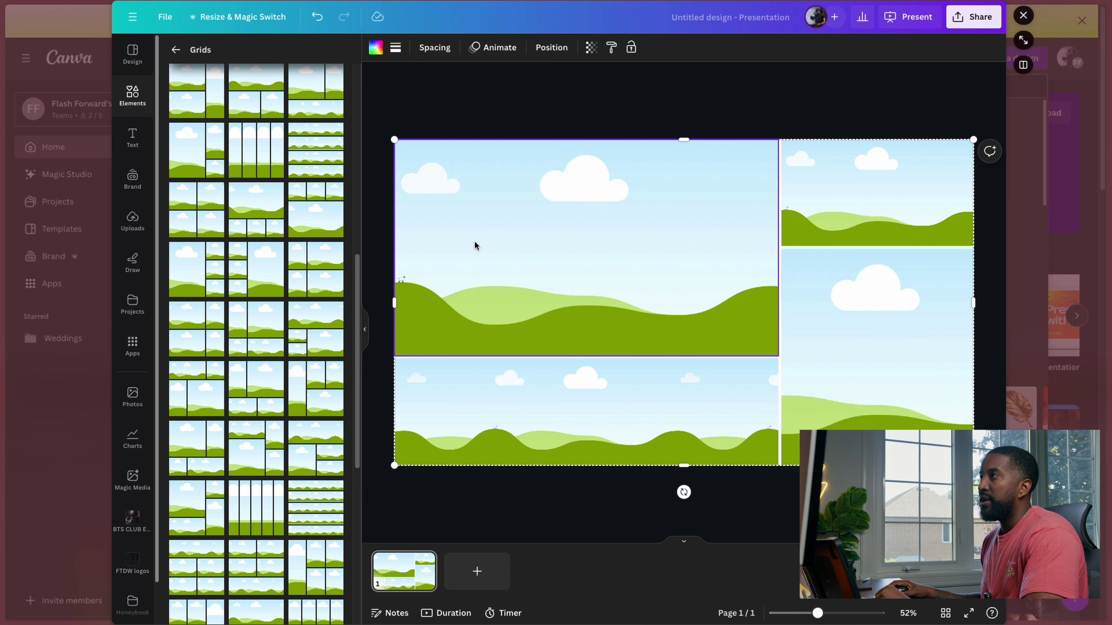
{"action": "left_click", "coordinate": [434, 47]}
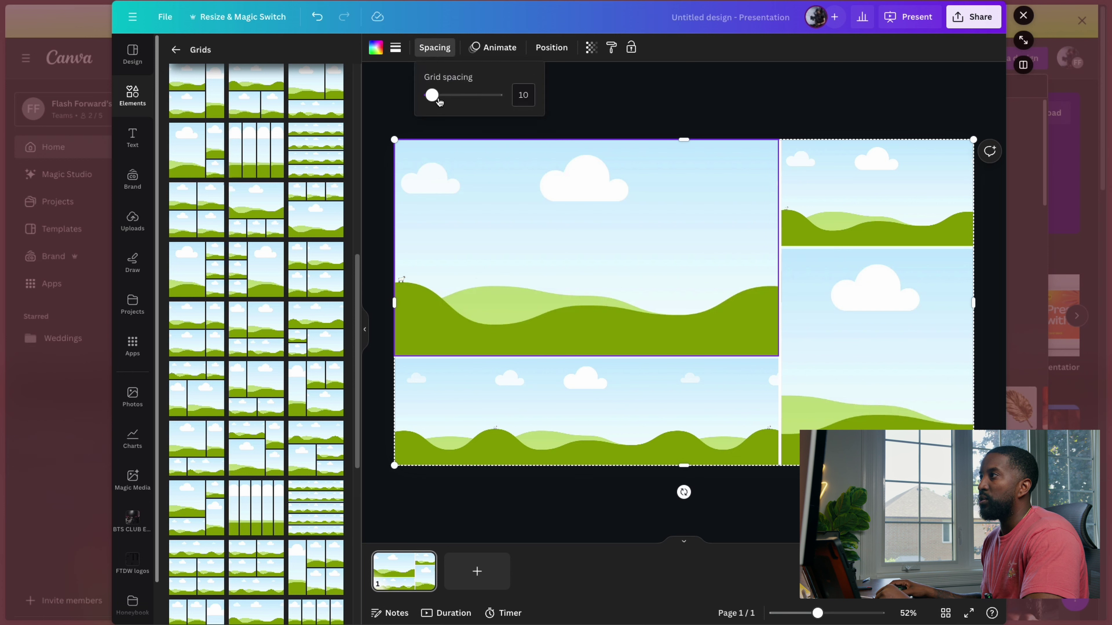
{"action": "left_click_drag", "start_coordinate": [434, 95], "coordinate": [423, 95]}
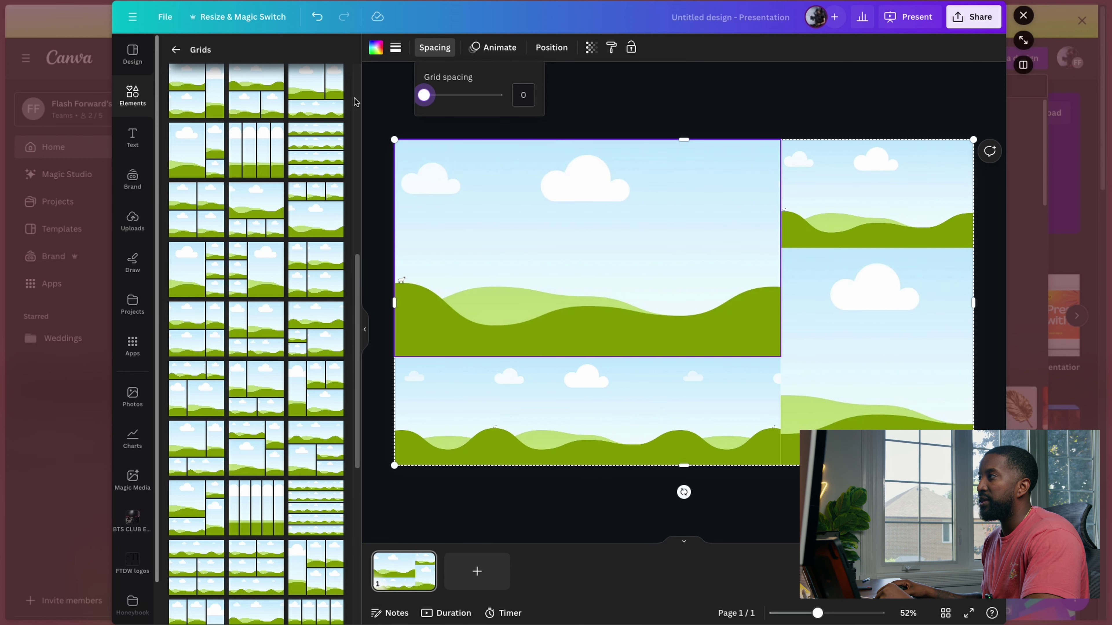
{"action": "left_click", "coordinate": [632, 88]}
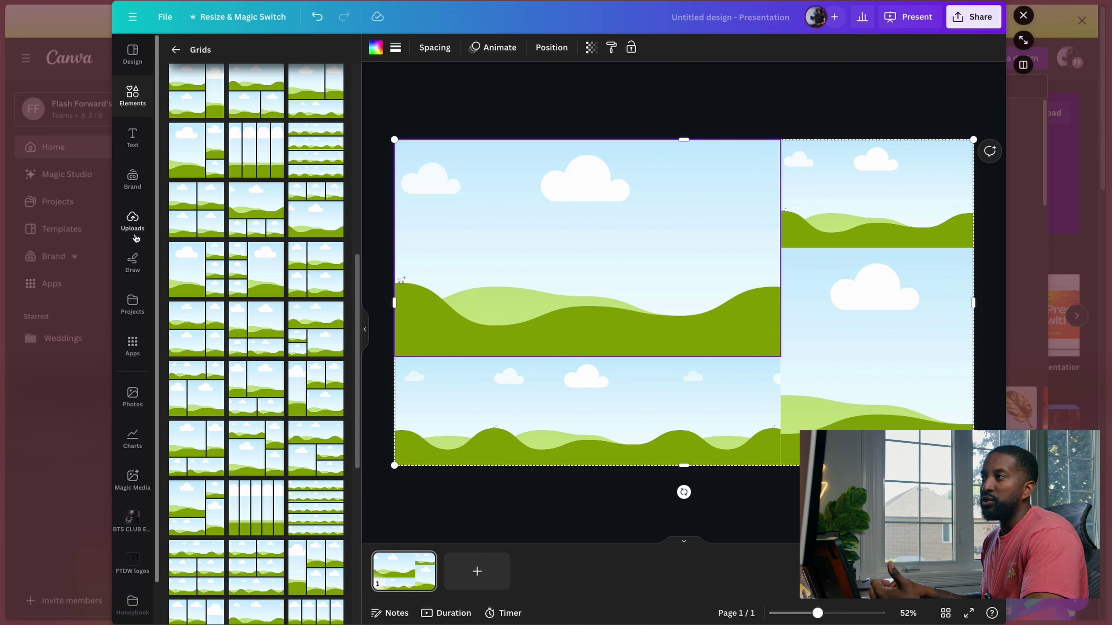
Step: Find the orange-dress photo with the outstretched arm among the uploaded images and place it in the grid's large upper-left cell
{"action": "left_click", "coordinate": [133, 220]}
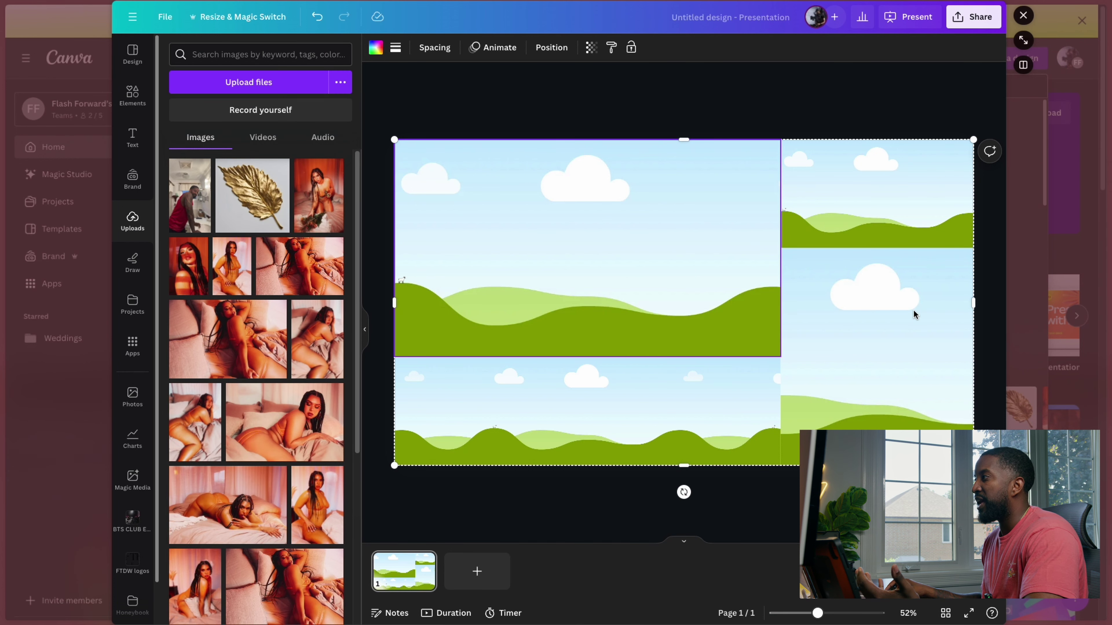
{"action": "scroll", "coordinate": [253, 301], "scroll_direction": "down", "scroll_amount": 5}
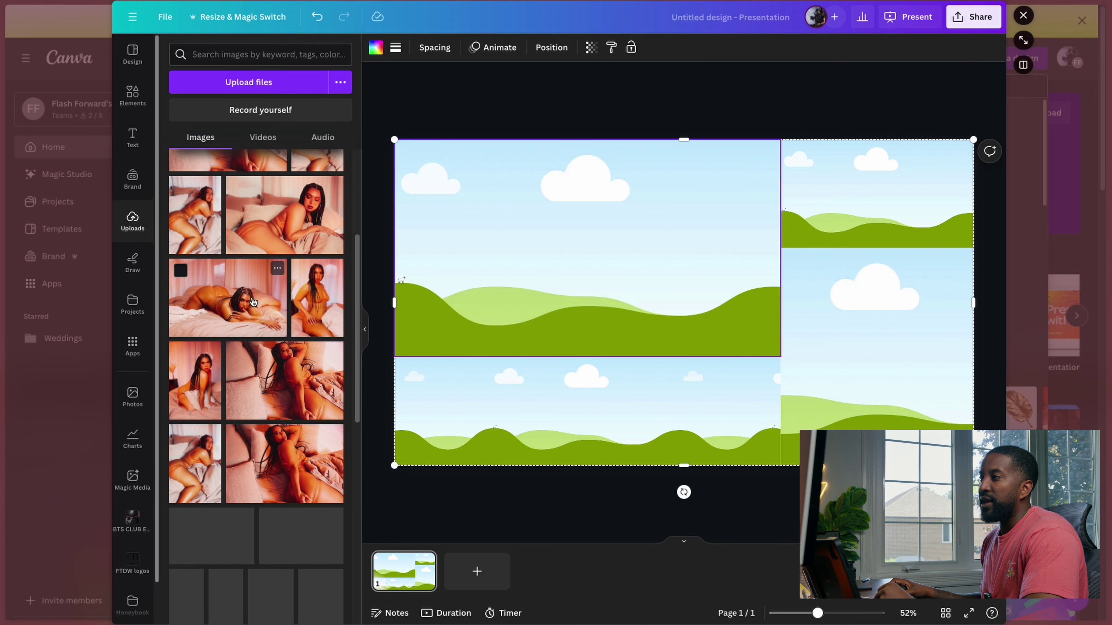
{"action": "scroll", "coordinate": [253, 301], "scroll_direction": "down", "scroll_amount": 10}
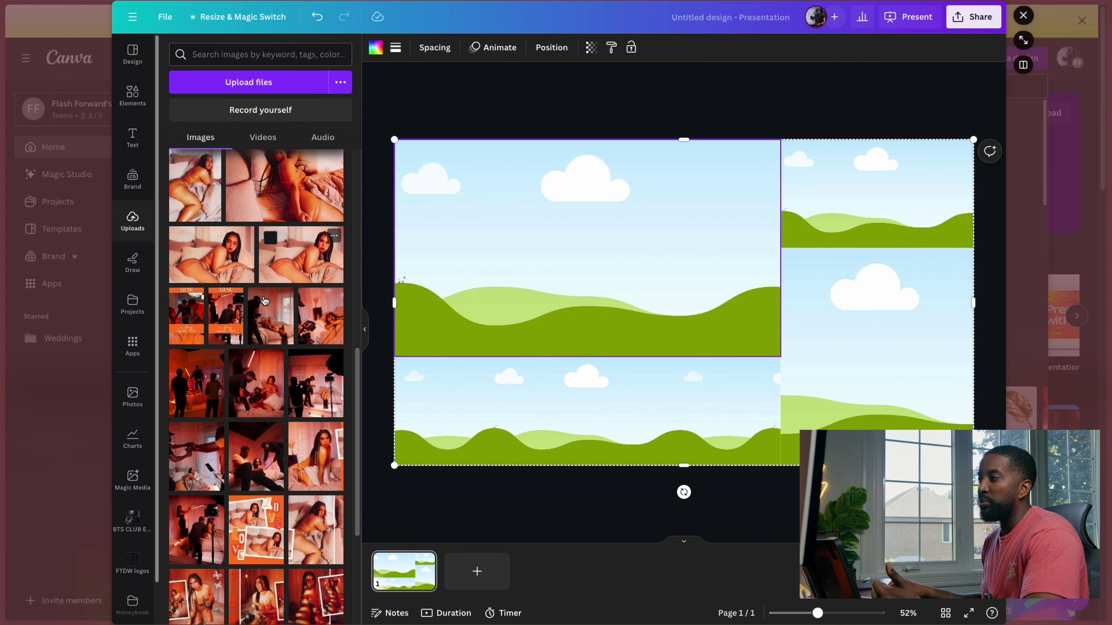
{"action": "scroll", "coordinate": [264, 301], "scroll_direction": "down", "scroll_amount": 10}
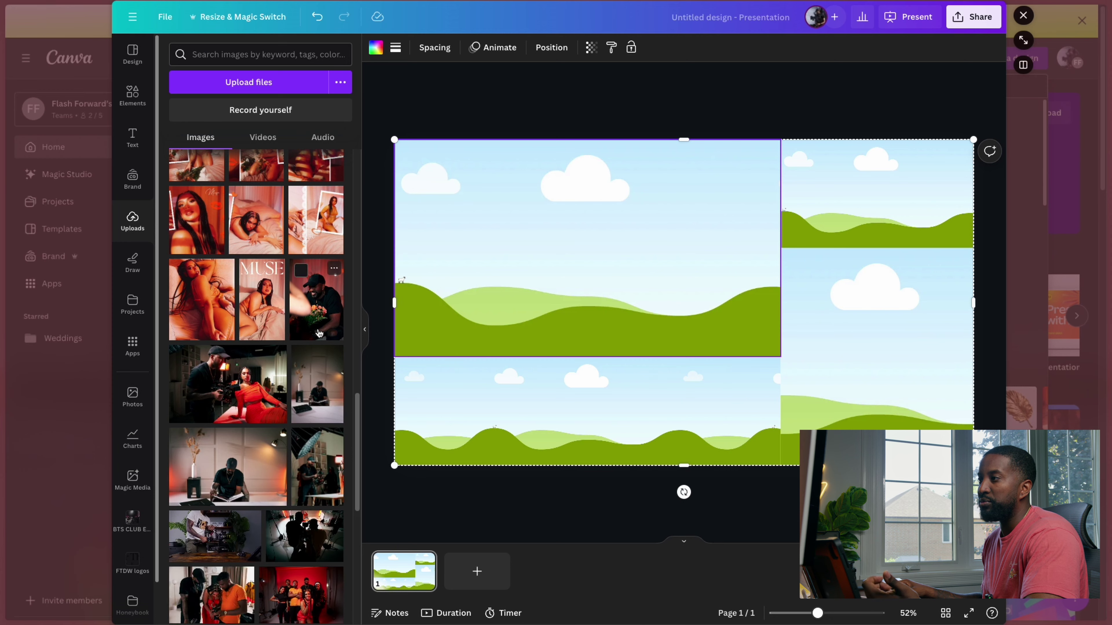
{"action": "scroll", "coordinate": [320, 334], "scroll_direction": "down", "scroll_amount": 8}
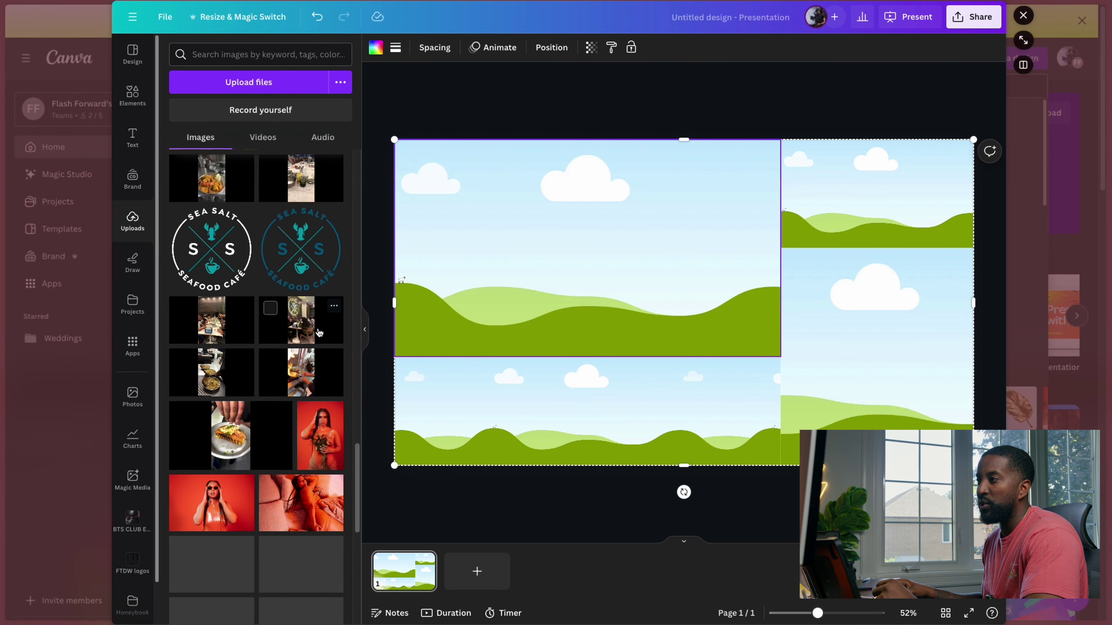
{"action": "scroll", "coordinate": [319, 334], "scroll_direction": "down", "scroll_amount": 3}
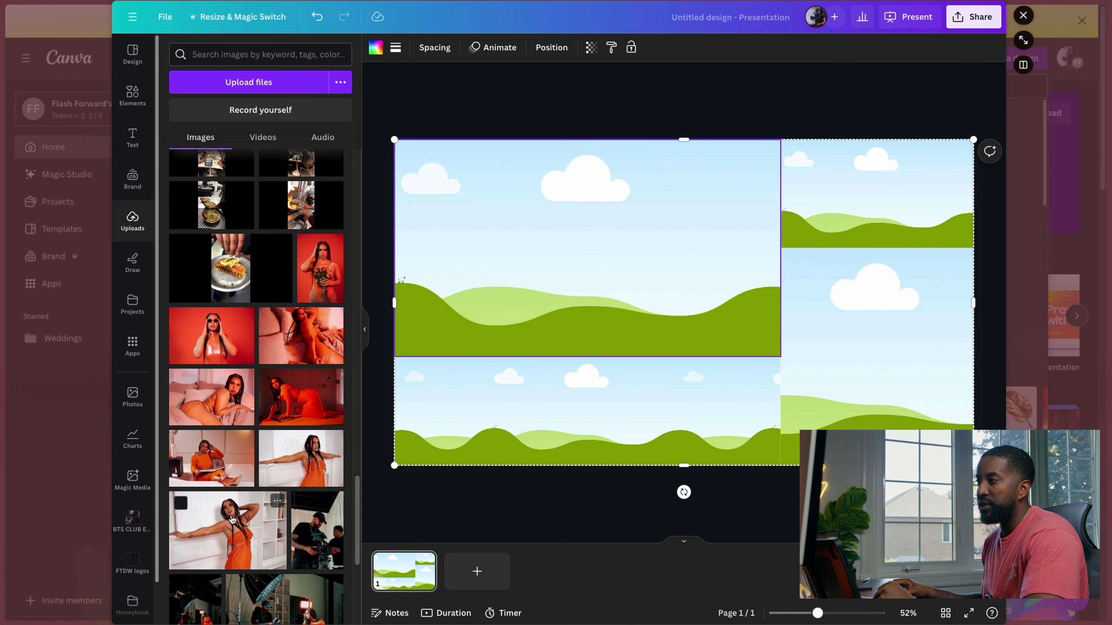
{"action": "left_click_drag", "start_coordinate": [232, 537], "coordinate": [467, 273]}
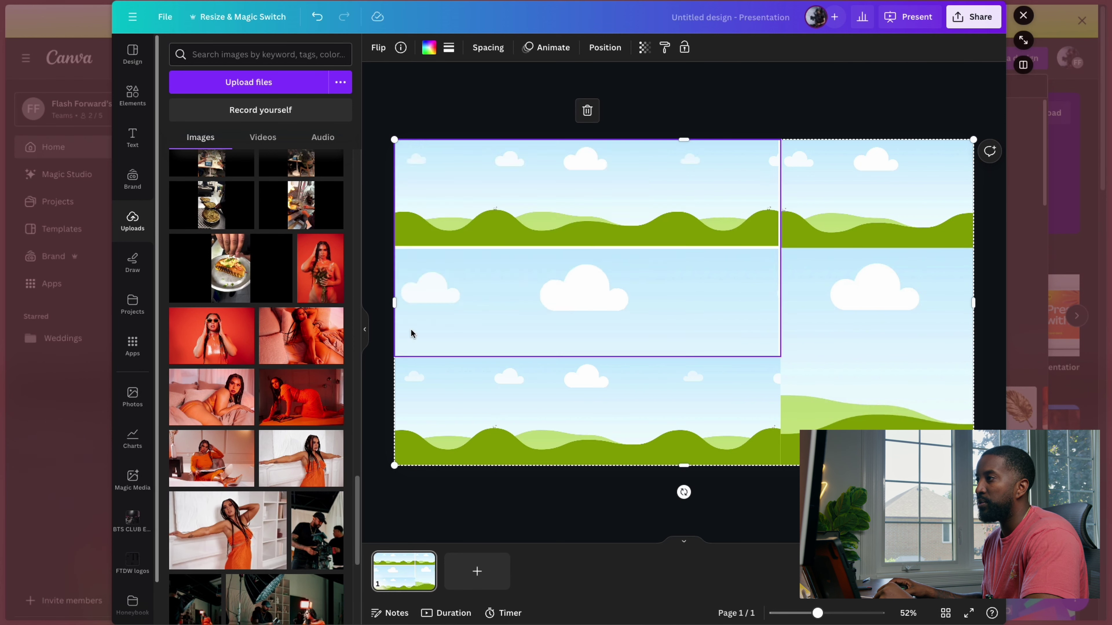
Step: Fill the remaining grid cells with uploads: the red bouquet portrait lower right, the reclining photo upper right, the seated orange-outfit photo in the strip
{"action": "left_click_drag", "start_coordinate": [320, 285], "coordinate": [817, 347]}
{"action": "left_click_drag", "start_coordinate": [215, 409], "coordinate": [869, 195]}
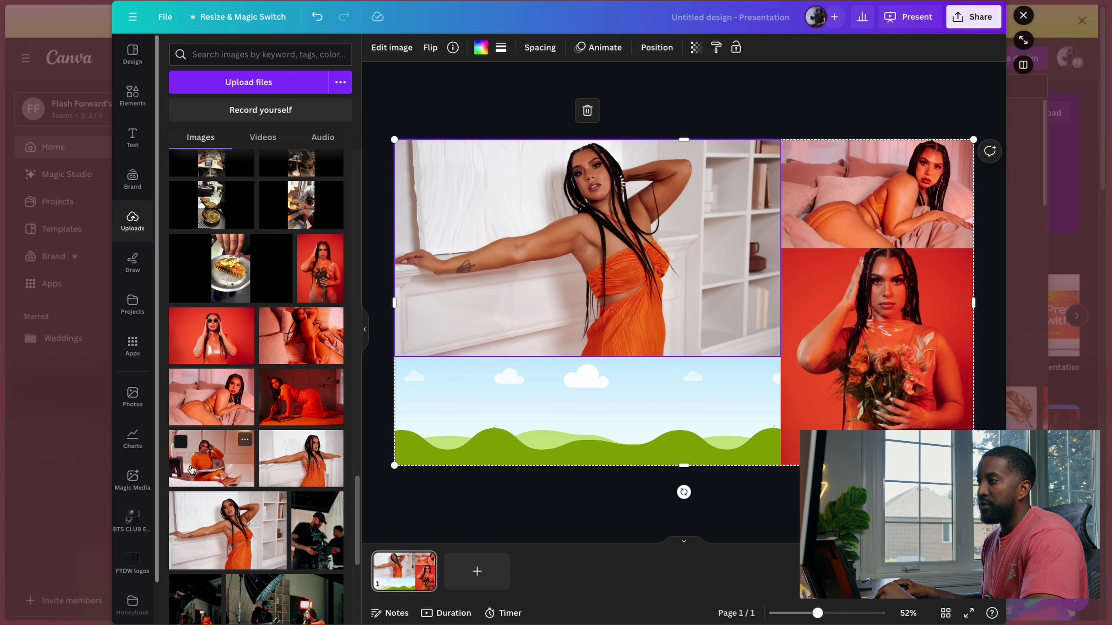
{"action": "left_click_drag", "start_coordinate": [189, 466], "coordinate": [610, 432]}
Step: Reposition the photos inside the wide strip and the two right-hand cells, moving the bouquet portrait down to show the full head
{"action": "double_click", "coordinate": [582, 425]}
{"action": "left_click", "coordinate": [703, 261]}
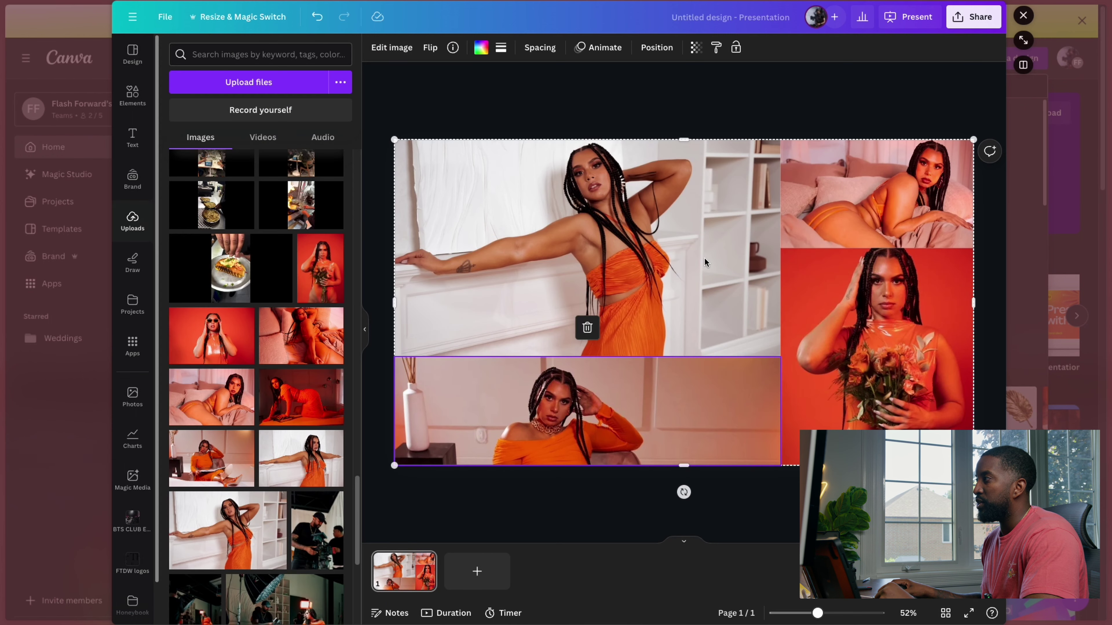
{"action": "double_click", "coordinate": [866, 209]}
{"action": "left_click_drag", "start_coordinate": [904, 217], "coordinate": [903, 207]}
{"action": "left_click", "coordinate": [912, 377]}
{"action": "double_click", "coordinate": [912, 377]}
{"action": "left_click_drag", "start_coordinate": [910, 364], "coordinate": [906, 380]}
{"action": "left_click", "coordinate": [876, 215]}
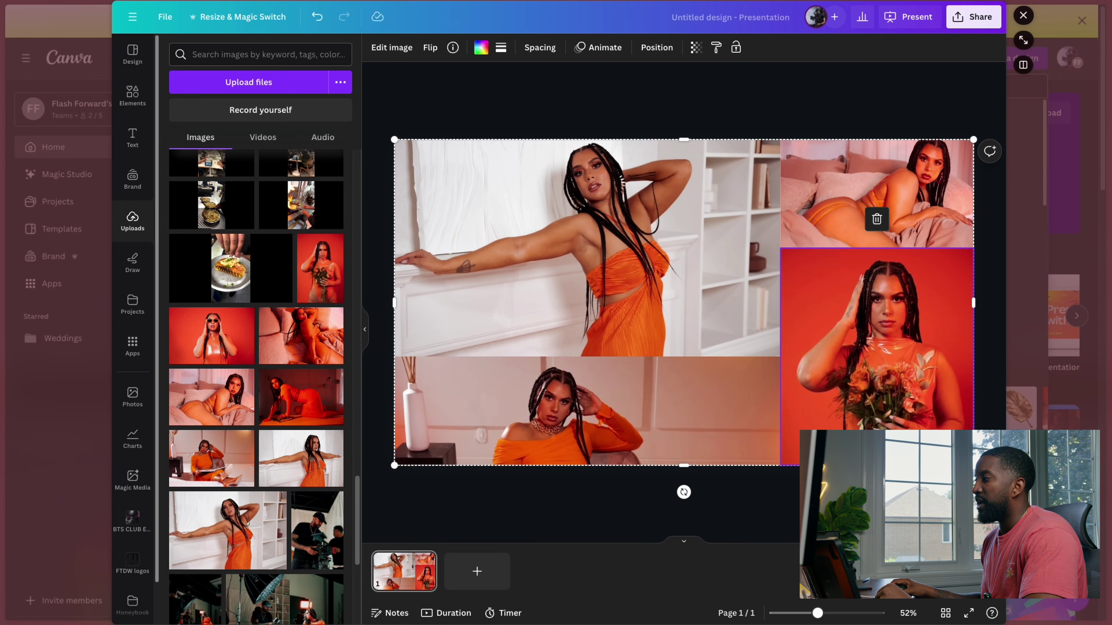
{"action": "key", "text": "Escape"}
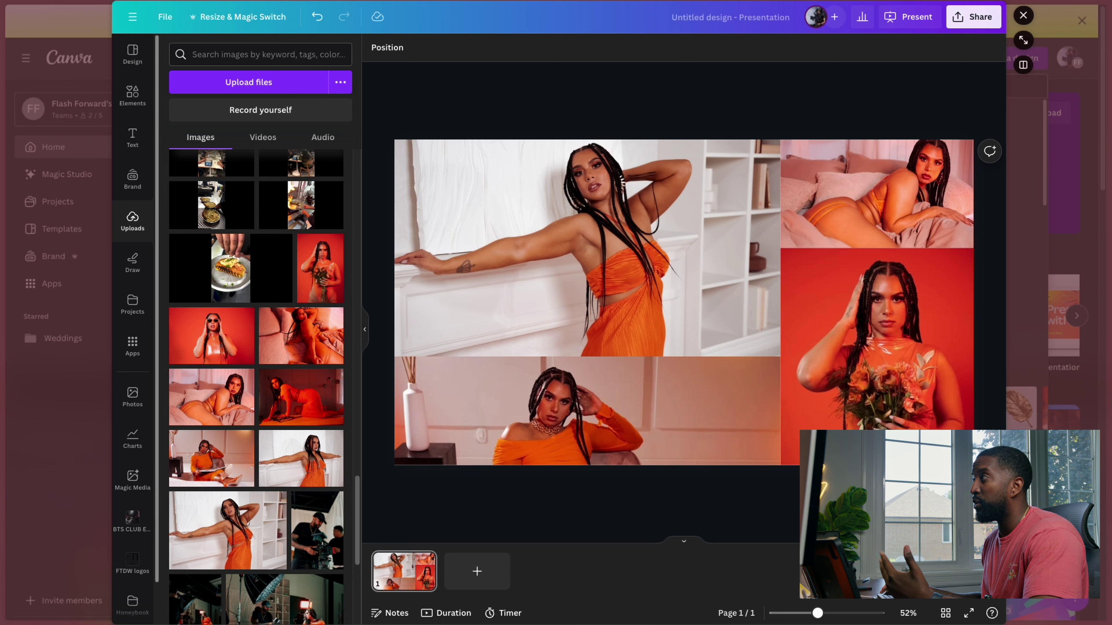
Step: Download the photo grid design as a JPG
{"action": "left_click", "coordinate": [973, 16]}
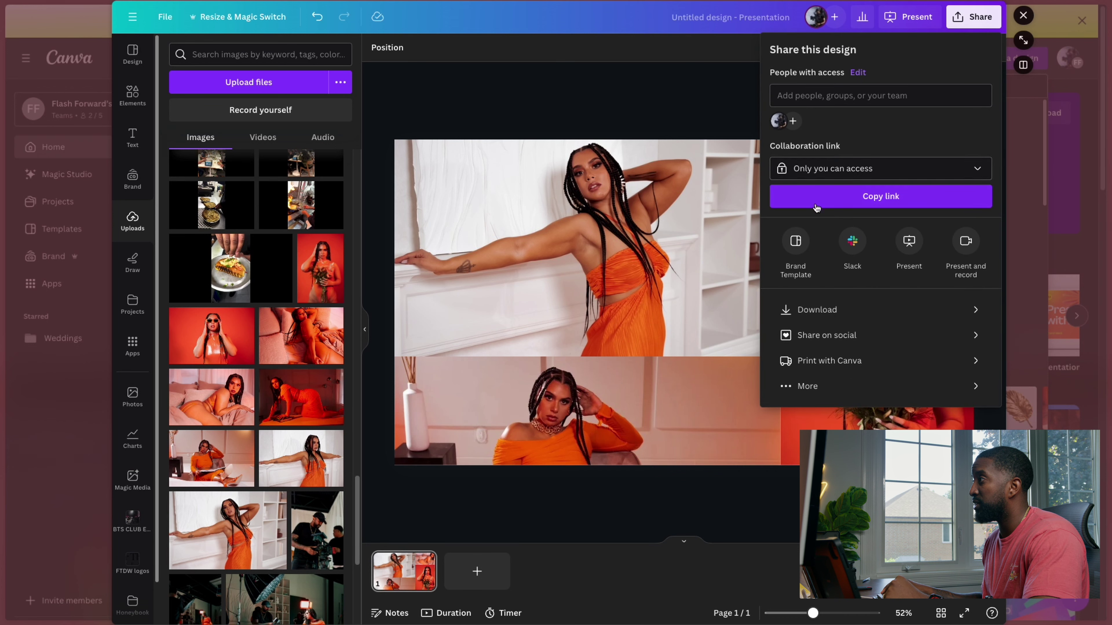
{"action": "left_click", "coordinate": [810, 309]}
{"action": "left_click", "coordinate": [830, 101]}
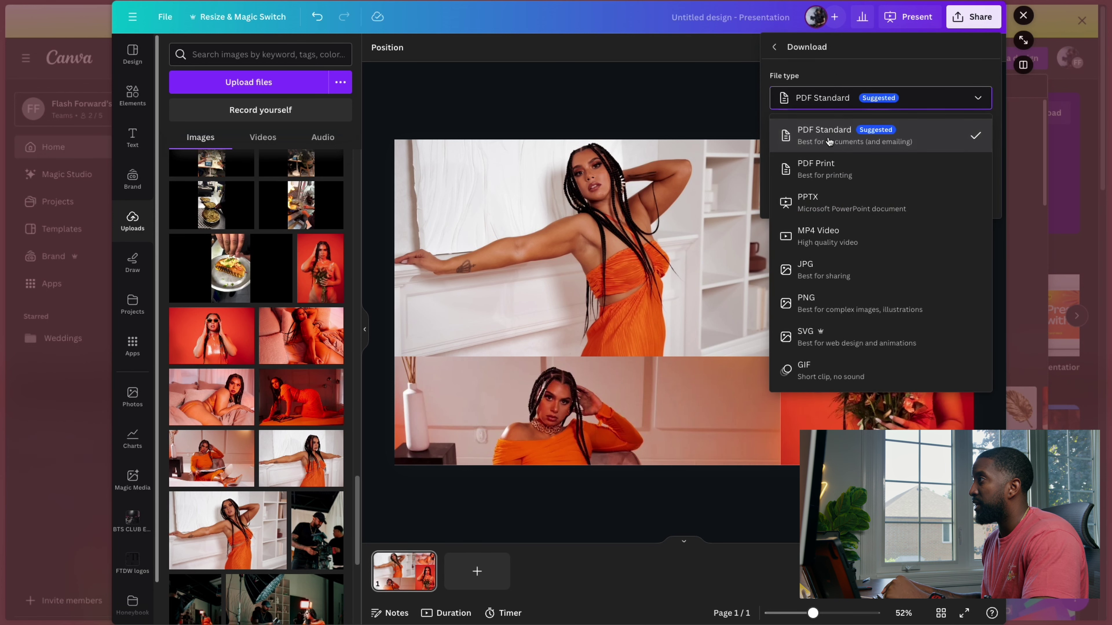
{"action": "left_click", "coordinate": [835, 274]}
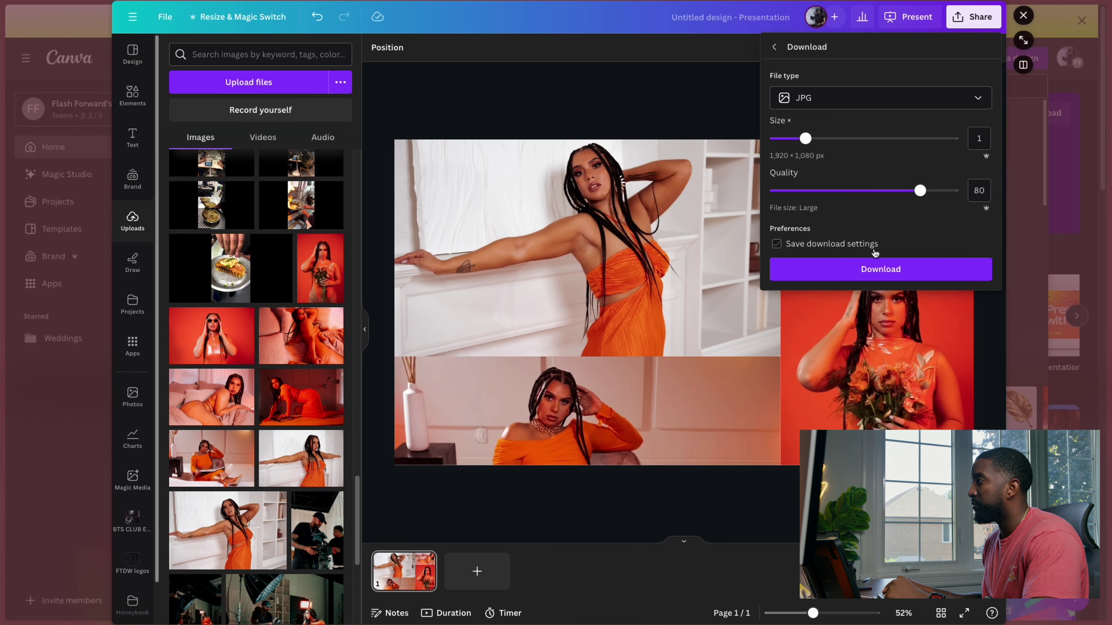
{"action": "left_click", "coordinate": [854, 276]}
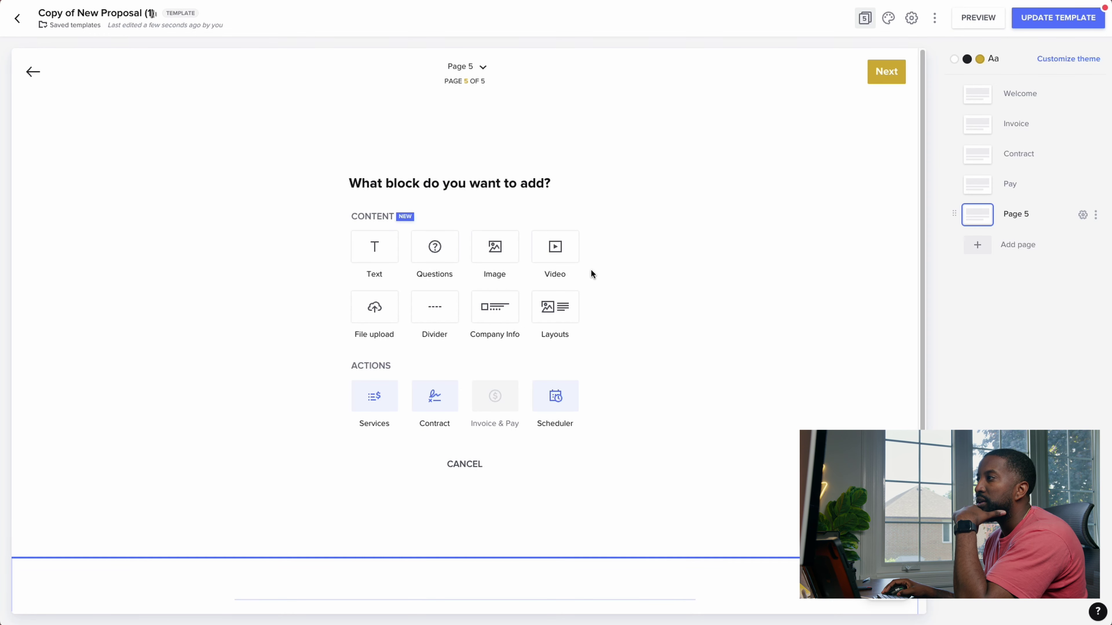
Step: In HoneyBook, add a one-image block to Page 5, upload the downloaded photo grid into it and stretch it across the page
{"action": "left_click", "coordinate": [496, 254]}
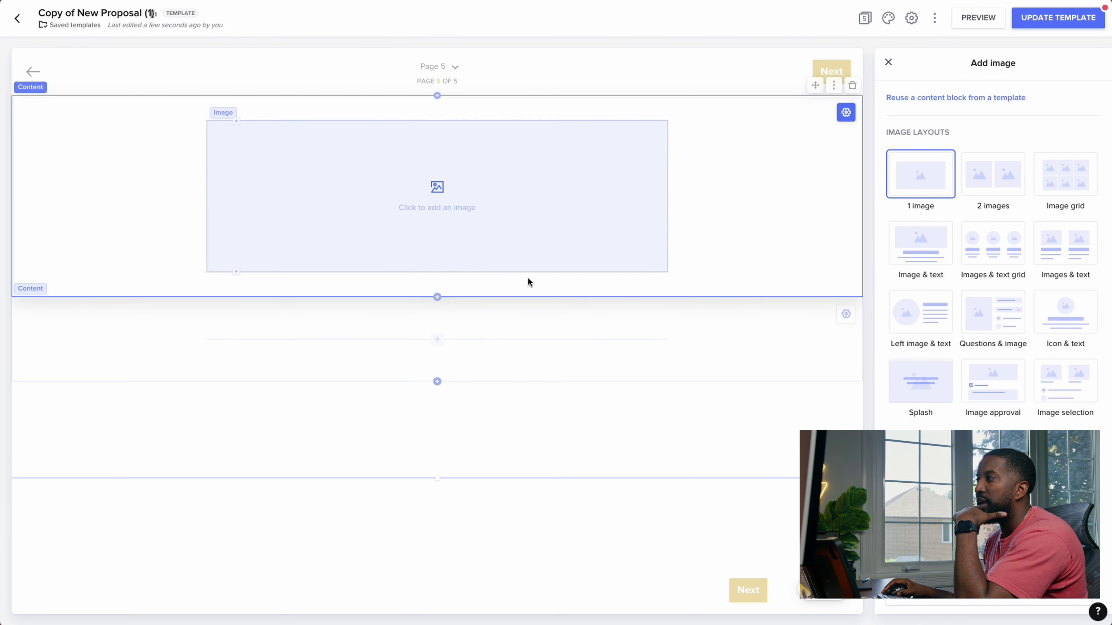
{"action": "left_click", "coordinate": [443, 206]}
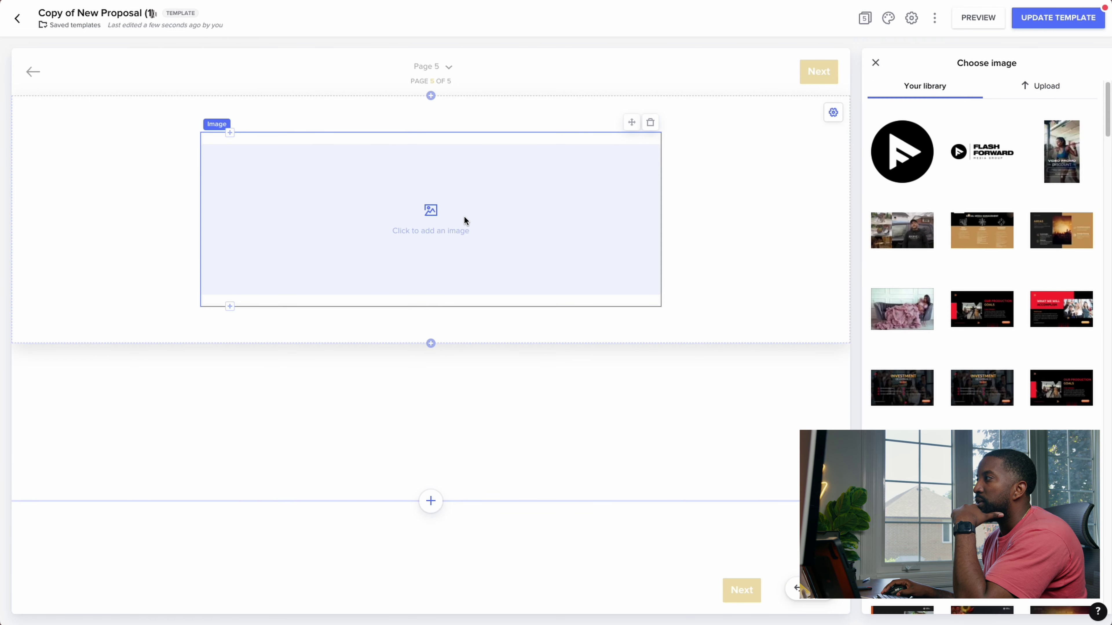
{"action": "left_click", "coordinate": [1066, 89]}
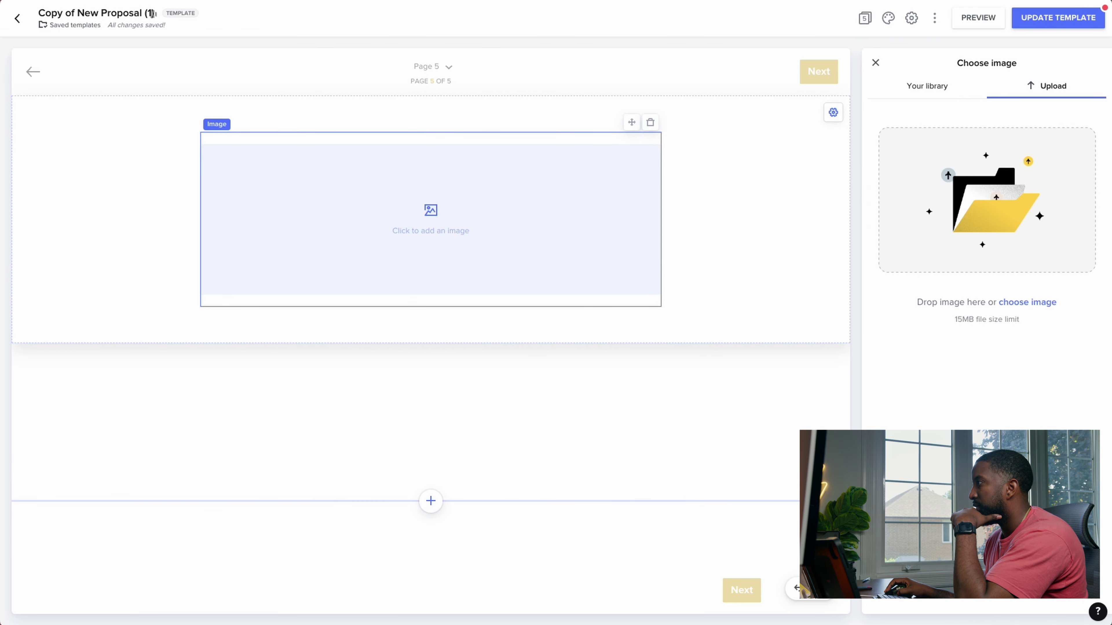
{"action": "left_click_drag", "start_coordinate": [1101, 322], "coordinate": [1005, 198]}
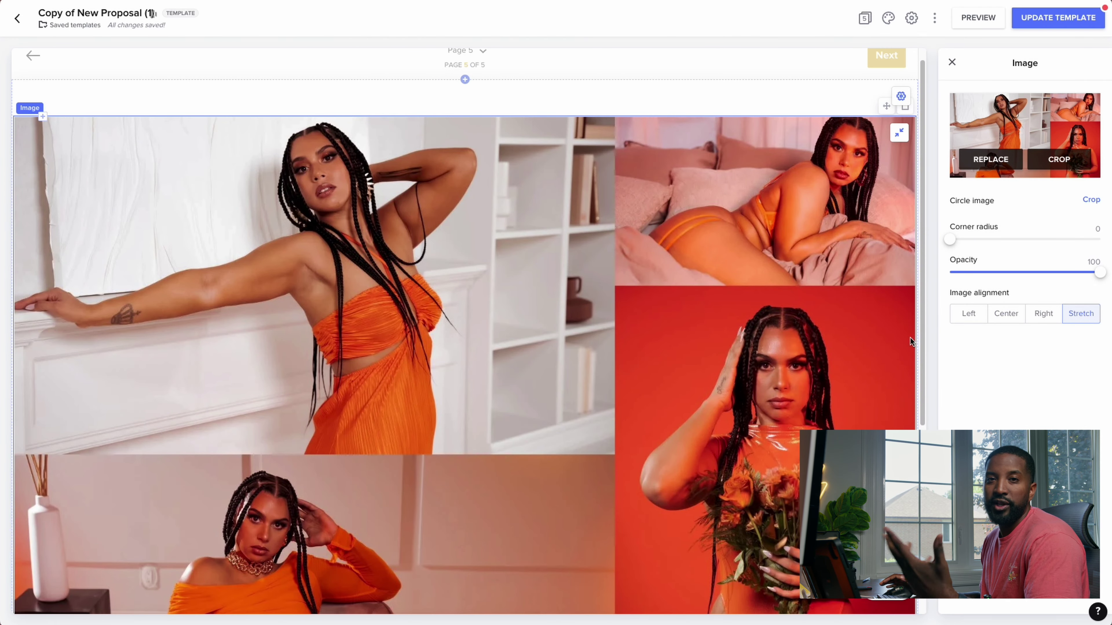
Step: Add a text block above the photo grid with the title "HAVE A LOOK AT WHAT WE RECENTLY SHOT"
{"action": "left_click", "coordinate": [465, 81]}
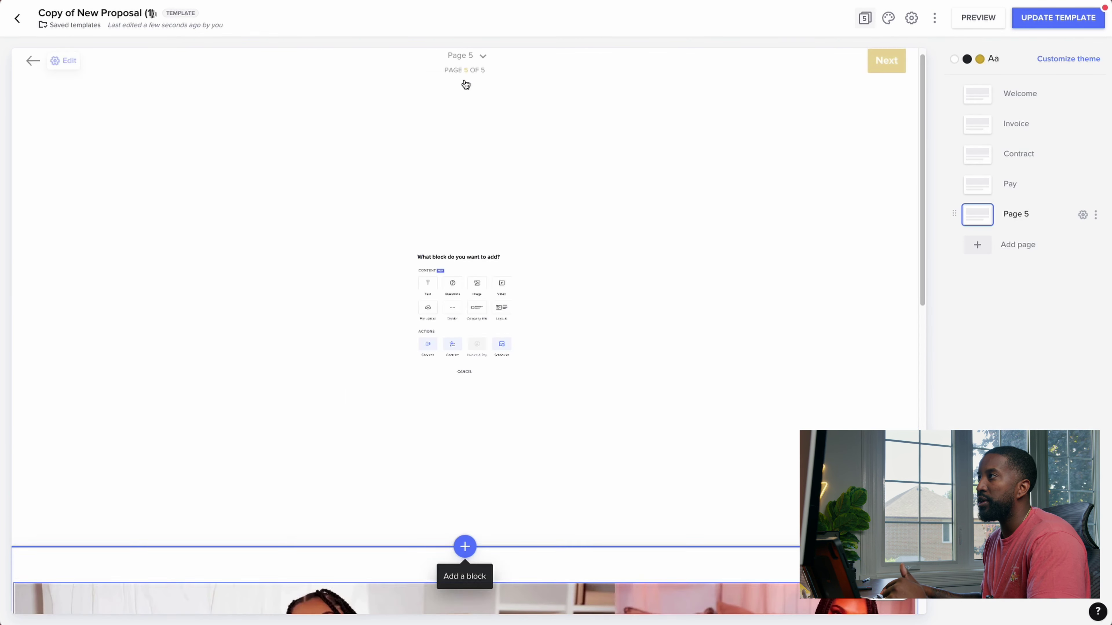
{"action": "left_click", "coordinate": [374, 245]}
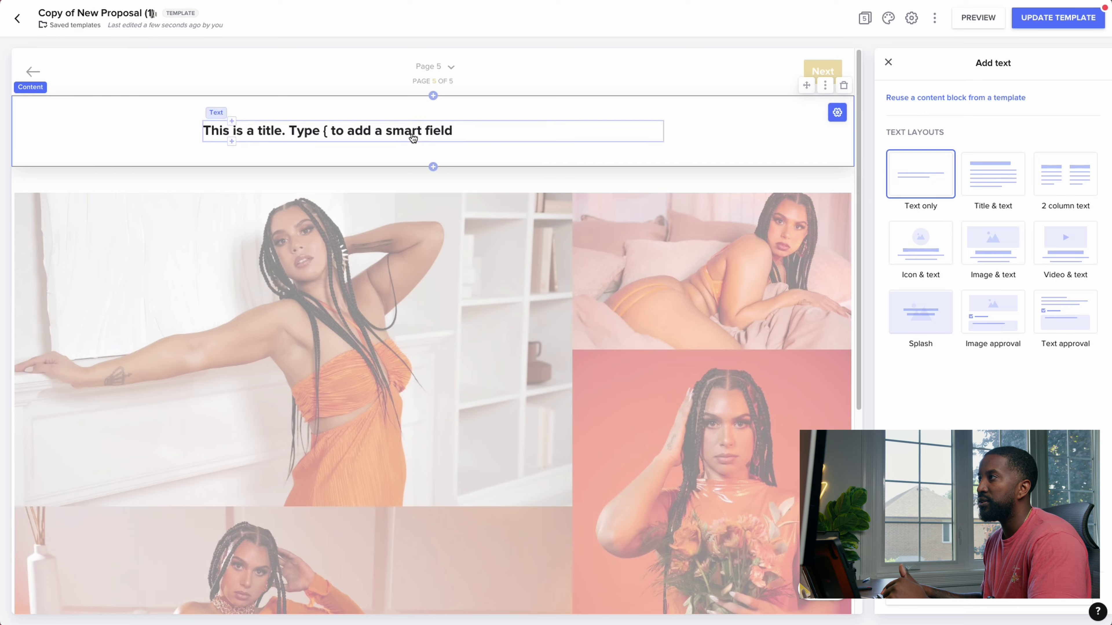
{"action": "left_click", "coordinate": [412, 136]}
{"action": "double_click", "coordinate": [391, 152]}
{"action": "triple_click", "coordinate": [391, 149]}
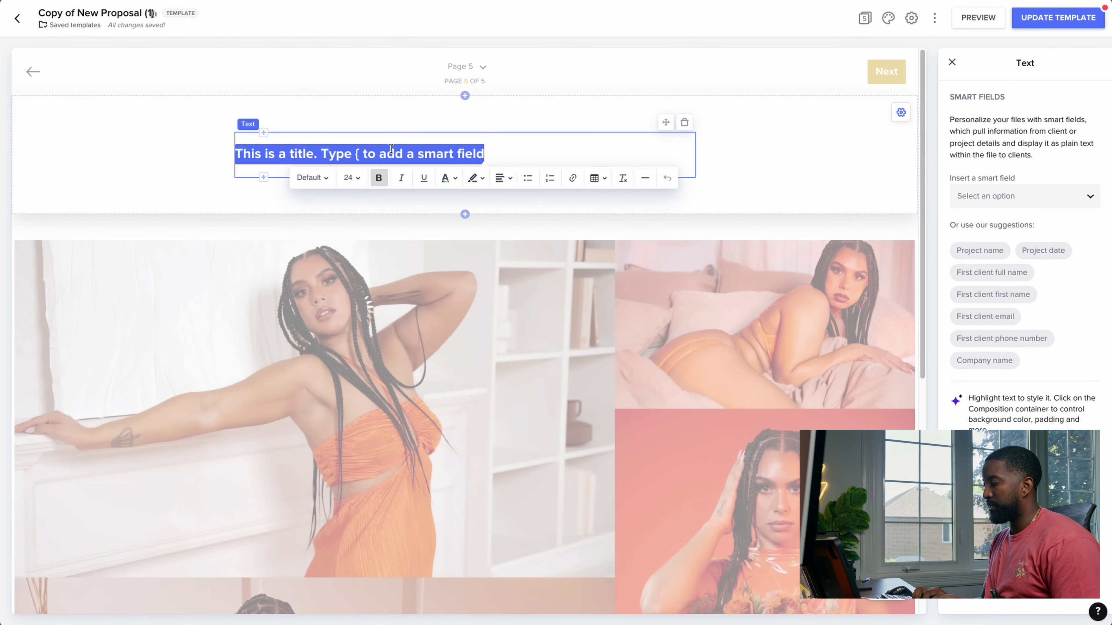
{"action": "type", "text": "HAVE A LOOK AT WHAT WE RECEN"}
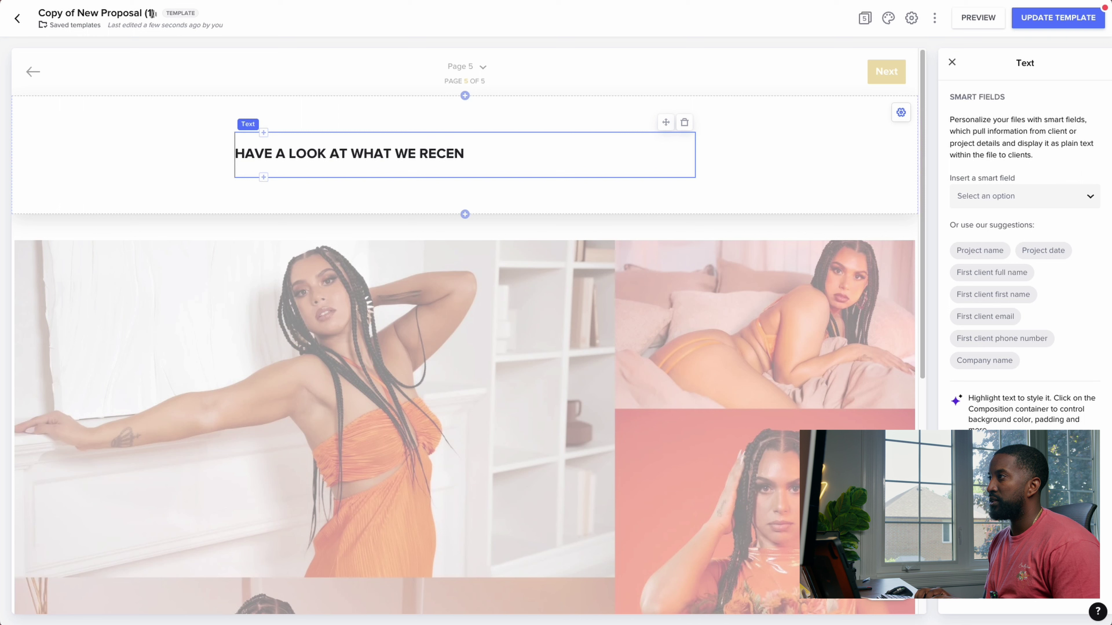
{"action": "type", "text": "HOT"}
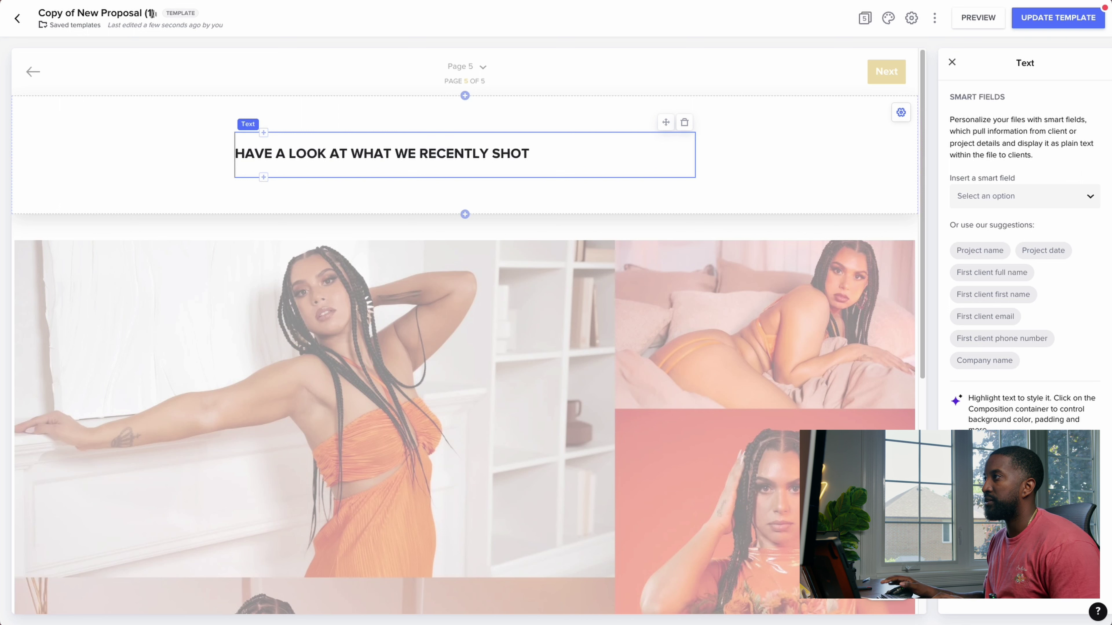
Step: Center the title above the photo grid and set its text size to Huge
{"action": "triple_click", "coordinate": [508, 152]}
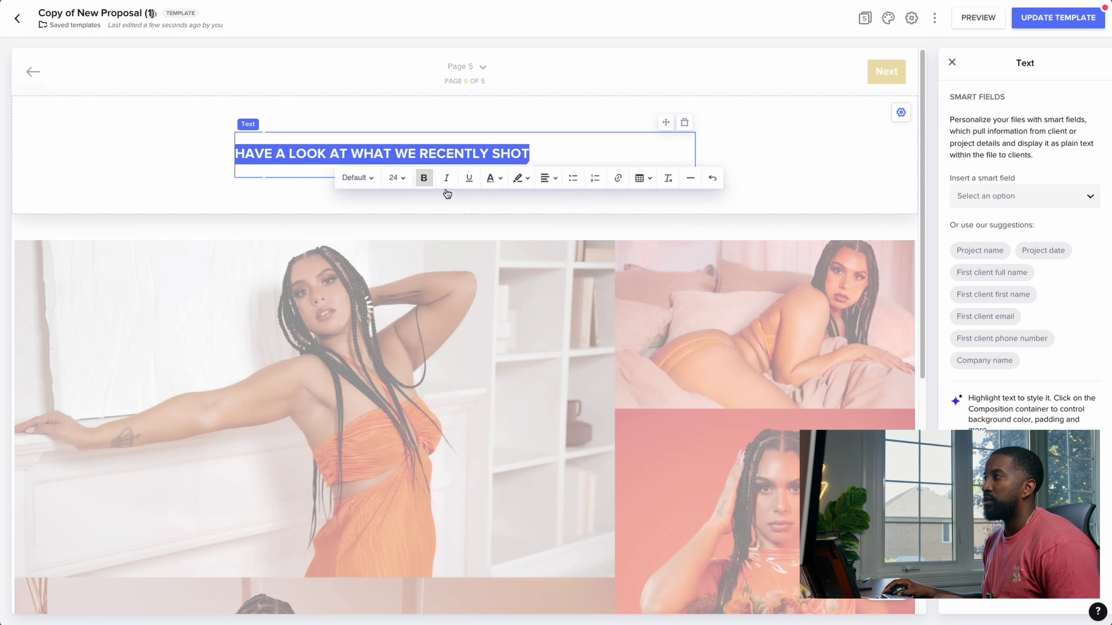
{"action": "left_click", "coordinate": [552, 179]}
{"action": "left_click", "coordinate": [569, 197]}
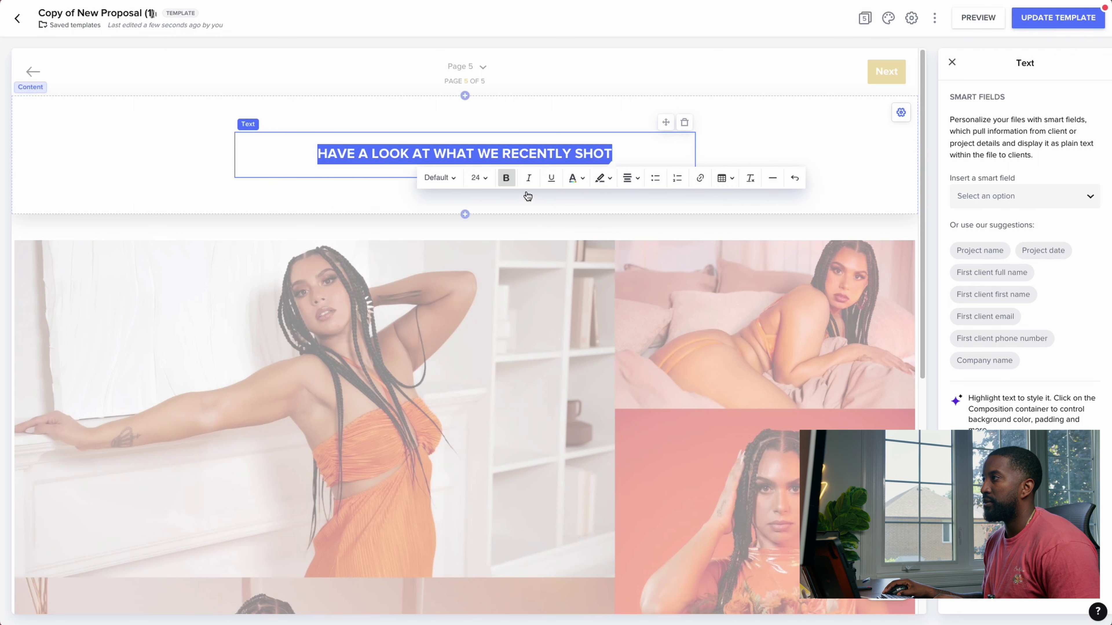
{"action": "left_click", "coordinate": [486, 178]}
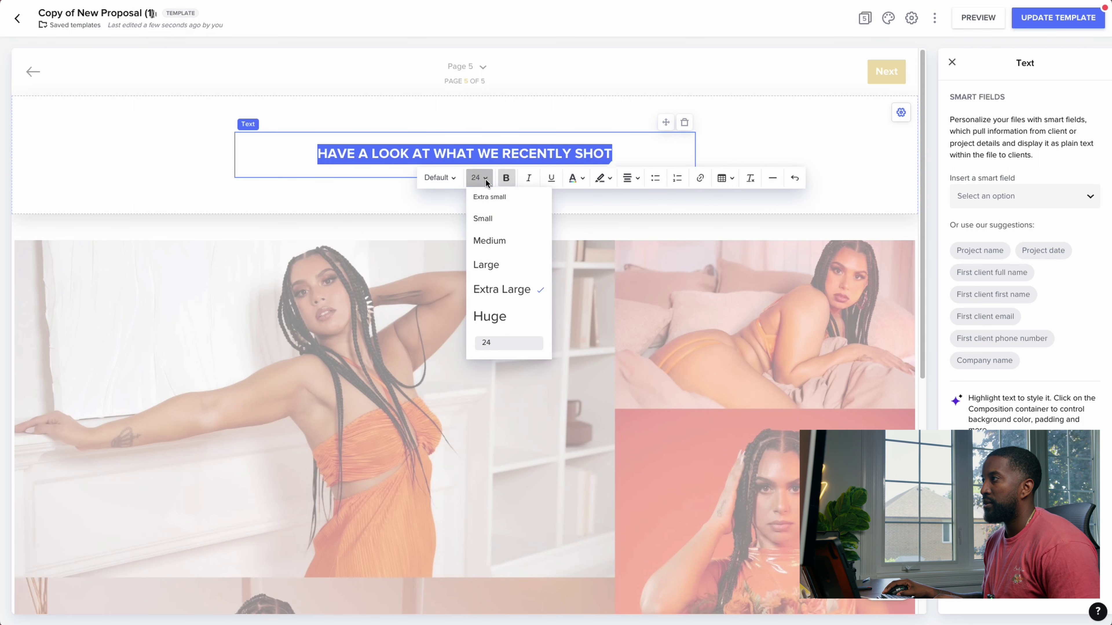
{"action": "left_click", "coordinate": [497, 314]}
{"action": "left_click", "coordinate": [771, 130]}
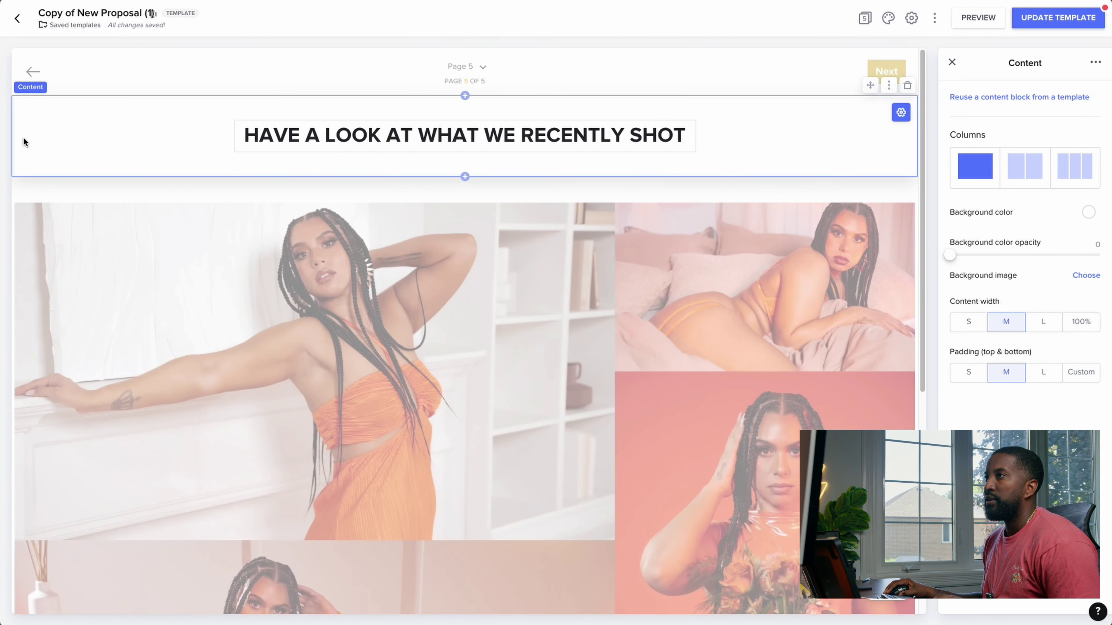
{"action": "left_click", "coordinate": [130, 70]}
Step: Add a one-image block below the photo grid, insert the gym video-shoot collage from the image library and stretch it across the page
{"action": "scroll", "coordinate": [461, 161], "scroll_direction": "down", "scroll_amount": 4}
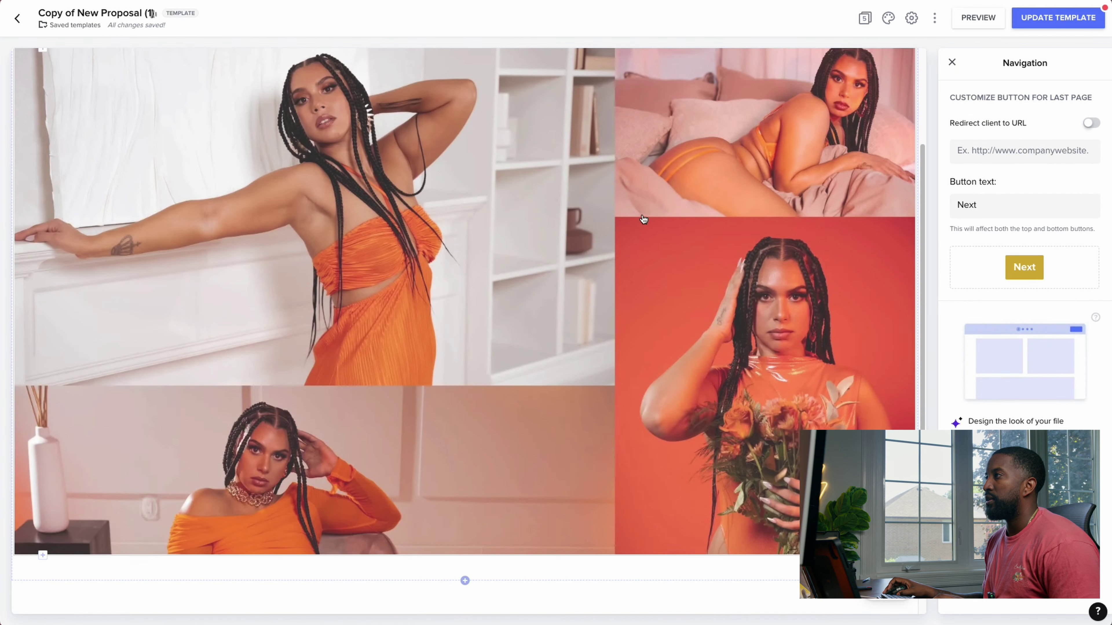
{"action": "scroll", "coordinate": [642, 217], "scroll_direction": "down", "scroll_amount": 5}
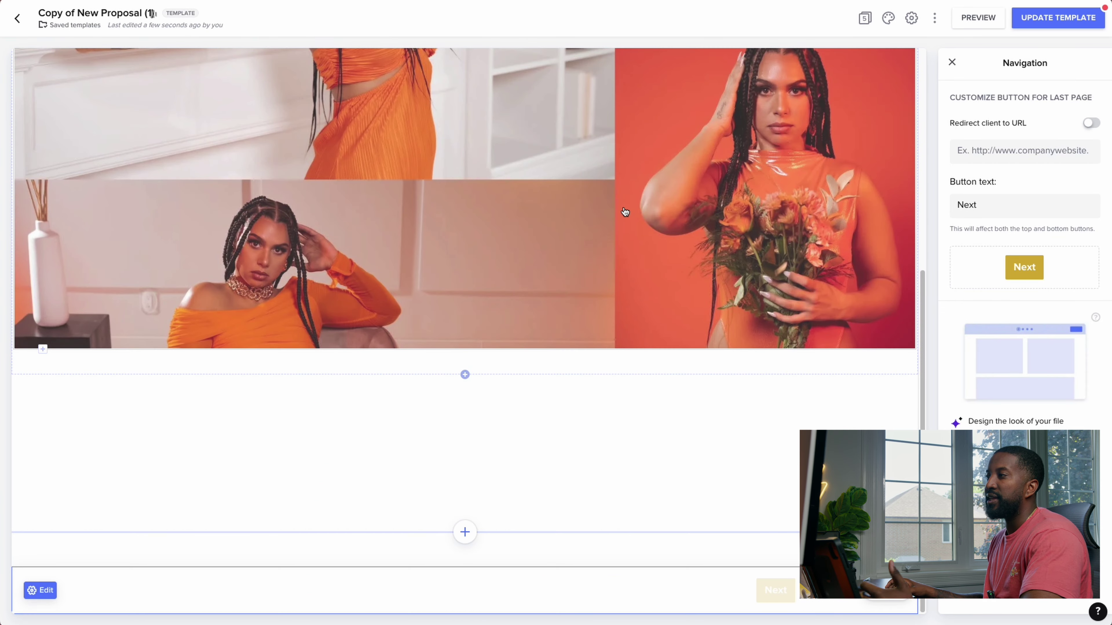
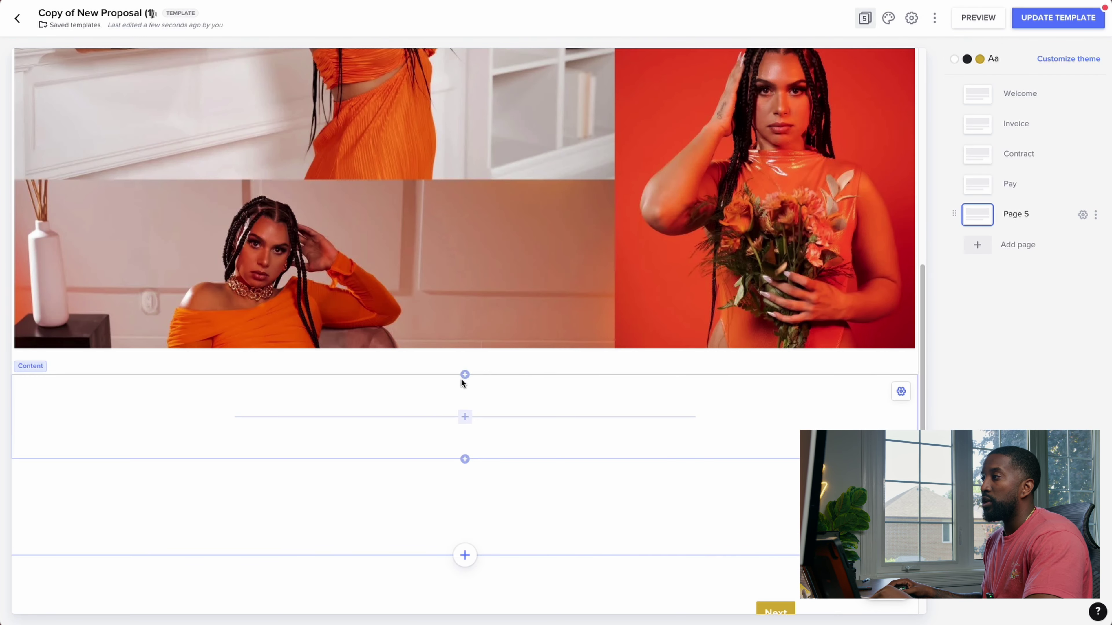
{"action": "left_click", "coordinate": [463, 373]}
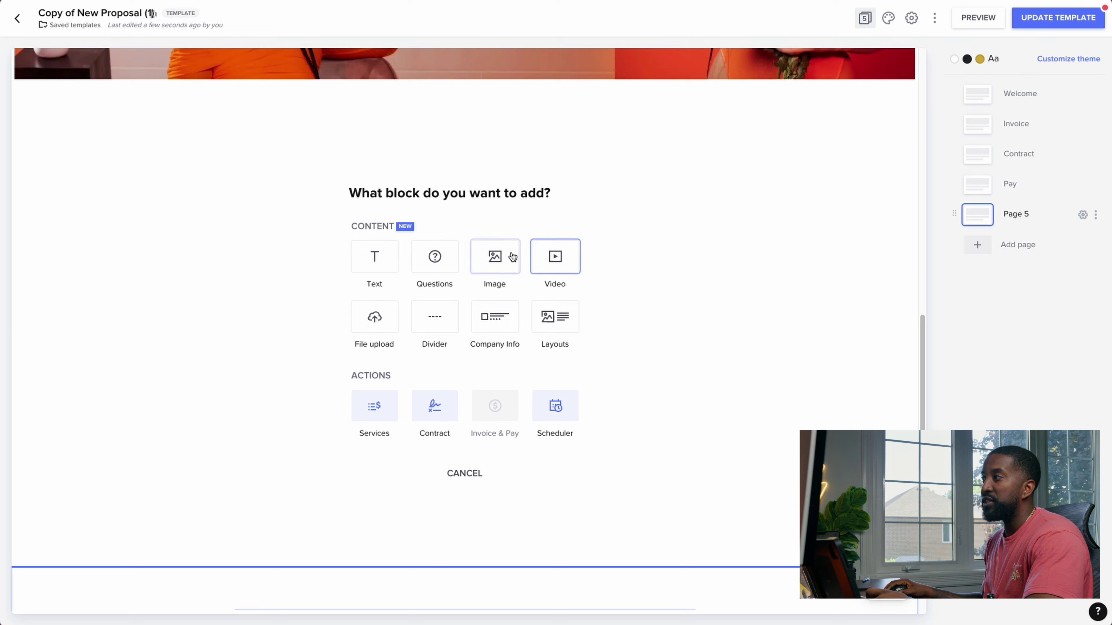
{"action": "left_click", "coordinate": [495, 258]}
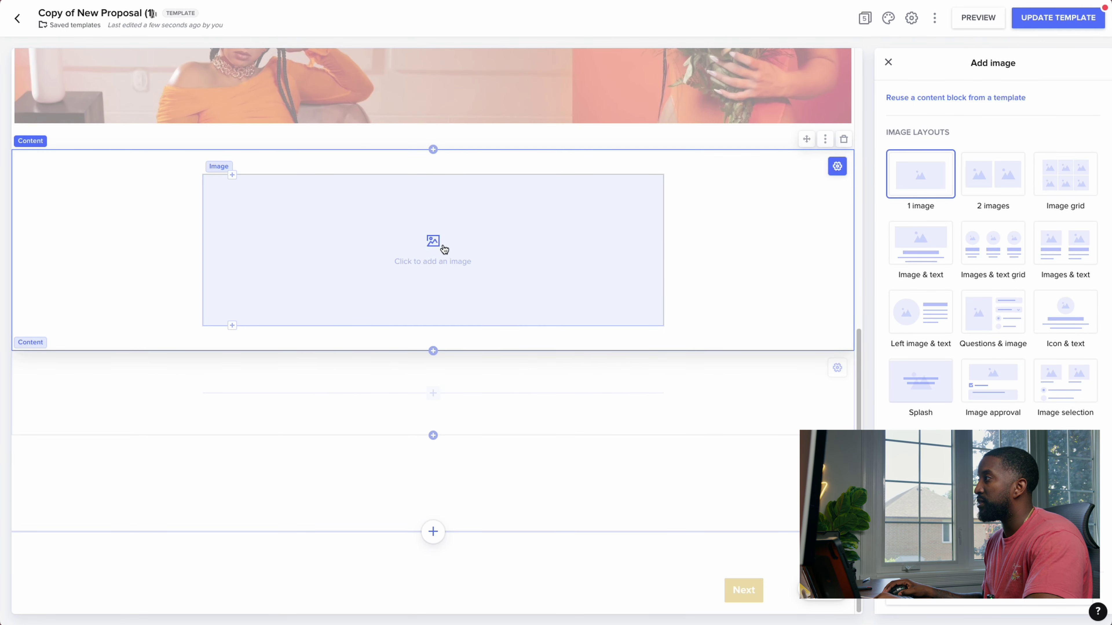
{"action": "left_click", "coordinate": [433, 253]}
{"action": "scroll", "coordinate": [935, 301], "scroll_direction": "down", "scroll_amount": 10}
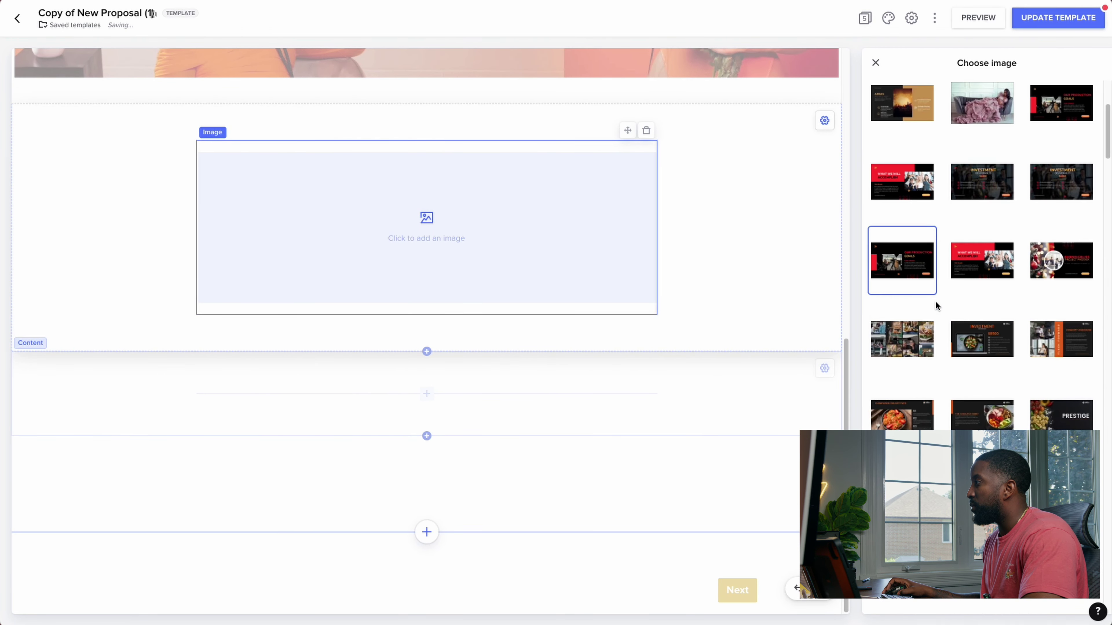
{"action": "scroll", "coordinate": [938, 300], "scroll_direction": "down", "scroll_amount": 10}
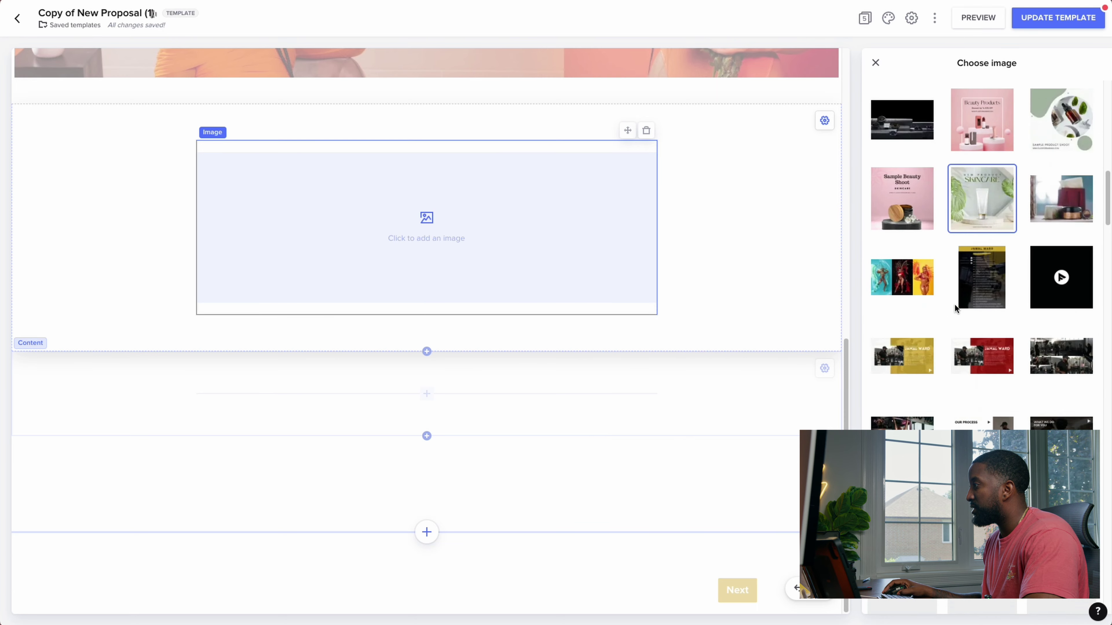
{"action": "left_click", "coordinate": [950, 302]}
{"action": "left_click", "coordinate": [564, 189]}
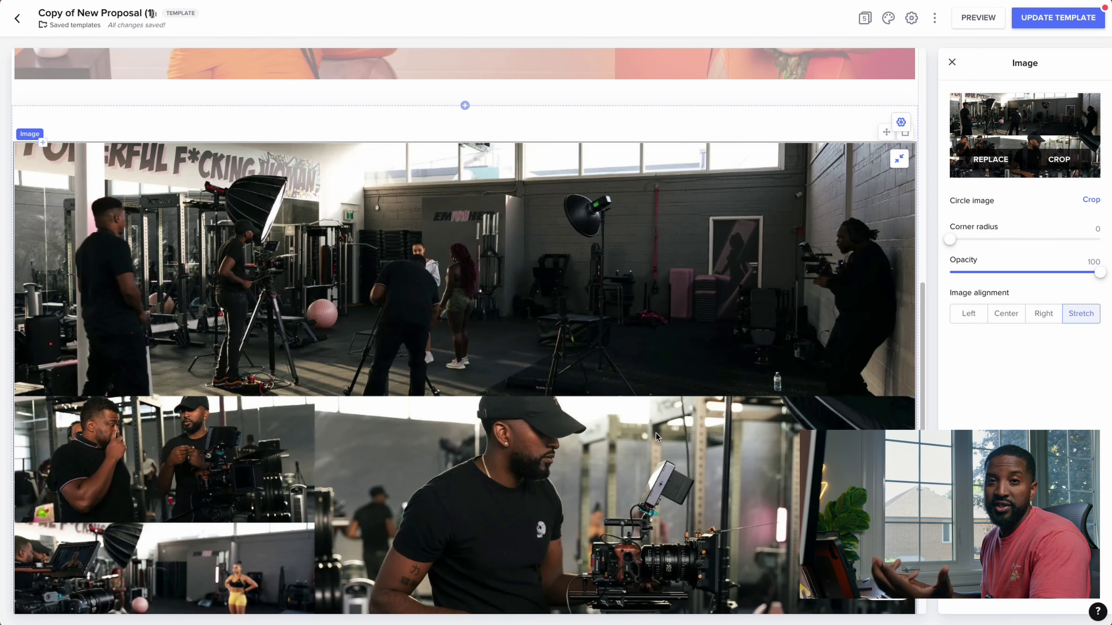
Step: Set the background color of the first photo grid's block to the dark theme color #24272B
{"action": "scroll", "coordinate": [885, 333], "scroll_direction": "up", "scroll_amount": 10}
{"action": "scroll", "coordinate": [885, 339], "scroll_direction": "down", "scroll_amount": 1}
{"action": "left_click", "coordinate": [611, 467]}
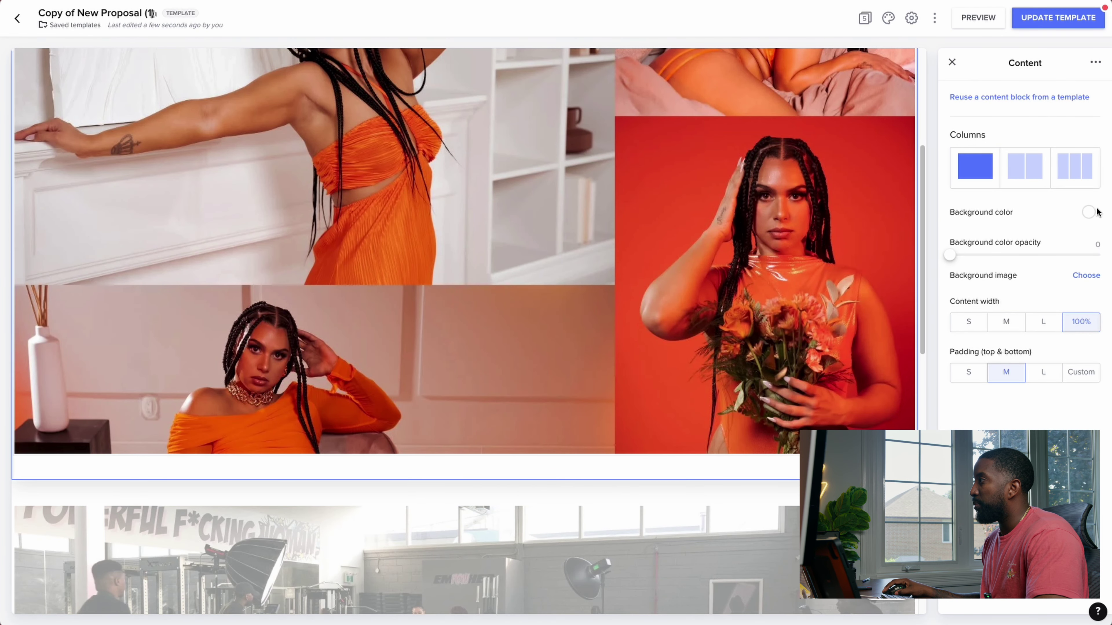
{"action": "left_click", "coordinate": [1088, 212]}
{"action": "left_click", "coordinate": [1046, 387]}
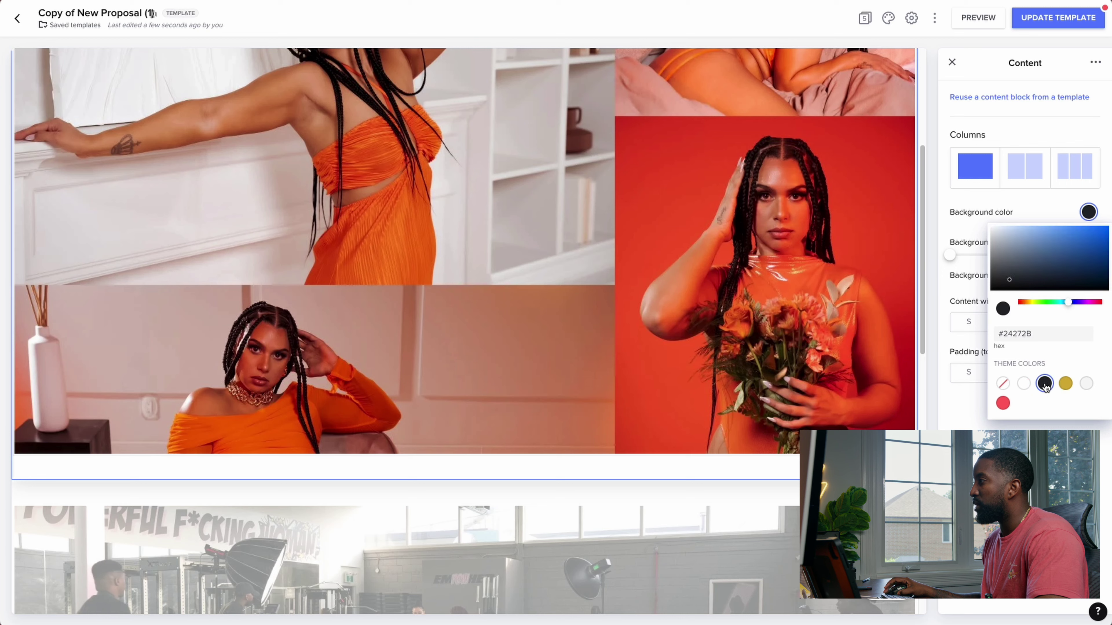
{"action": "scroll", "coordinate": [526, 438], "scroll_direction": "down", "scroll_amount": 1}
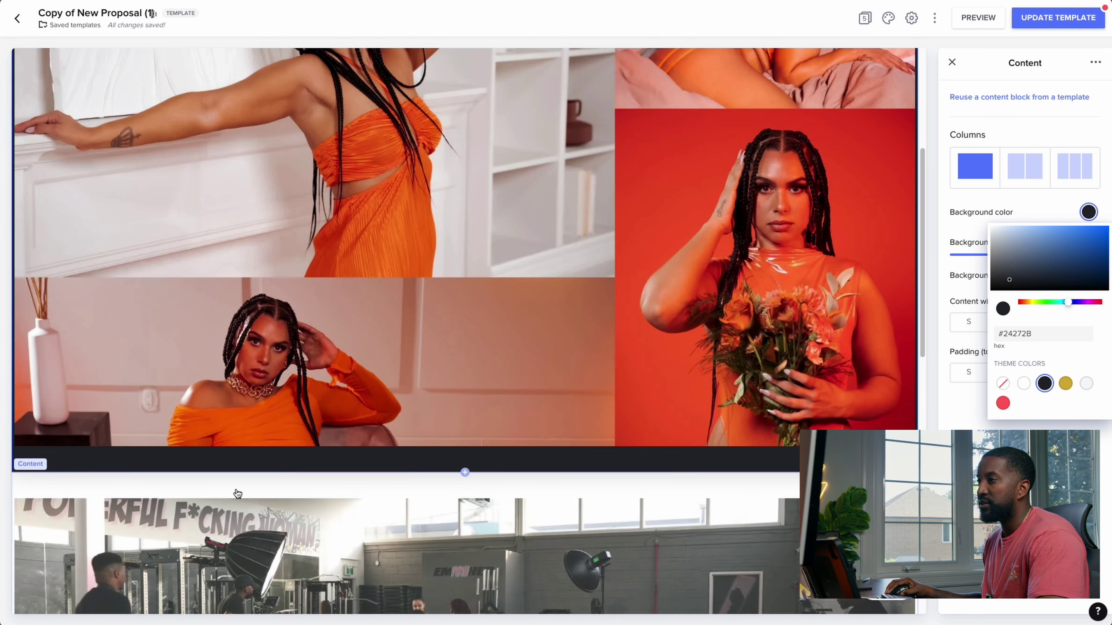
Step: Give the gym collage's block the same dark #24272B background color and close its settings
{"action": "left_click", "coordinate": [191, 482]}
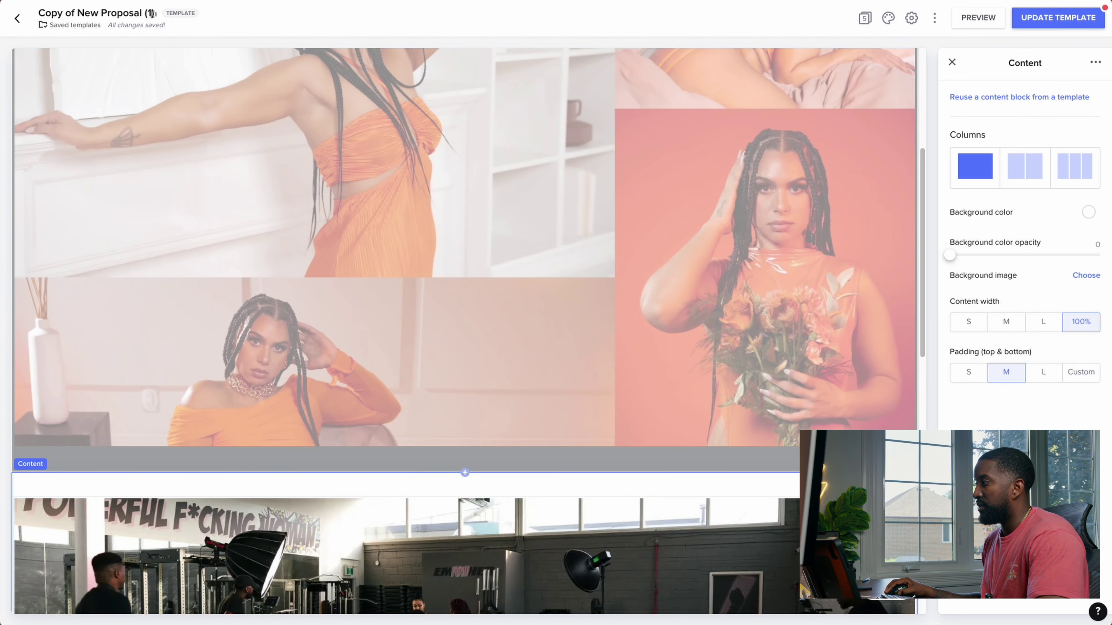
{"action": "left_click", "coordinate": [1089, 212]}
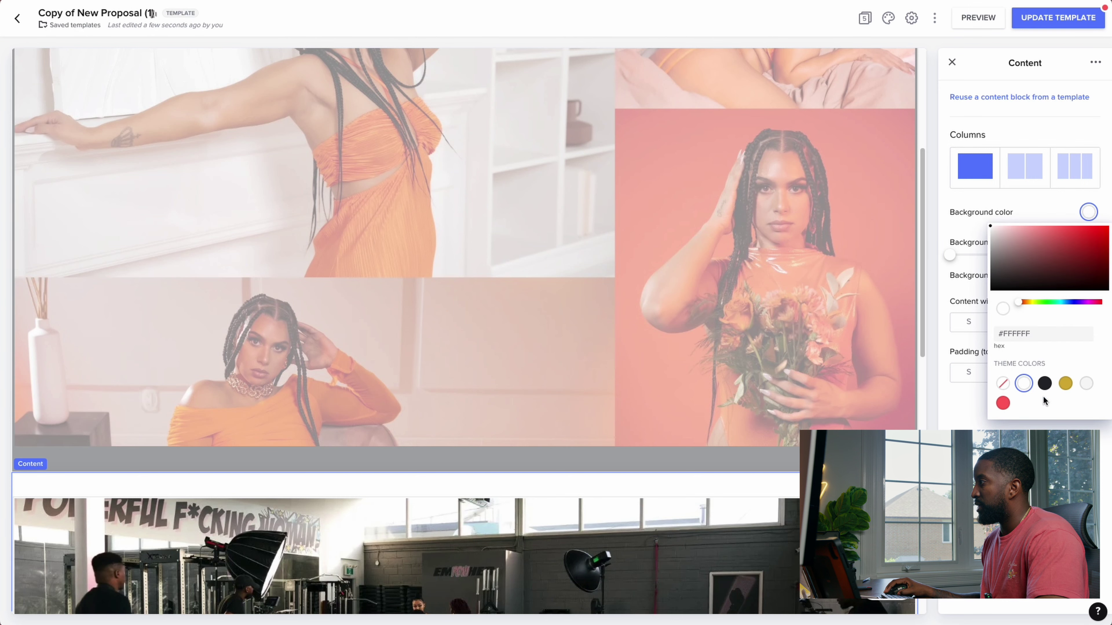
{"action": "left_click", "coordinate": [1044, 384]}
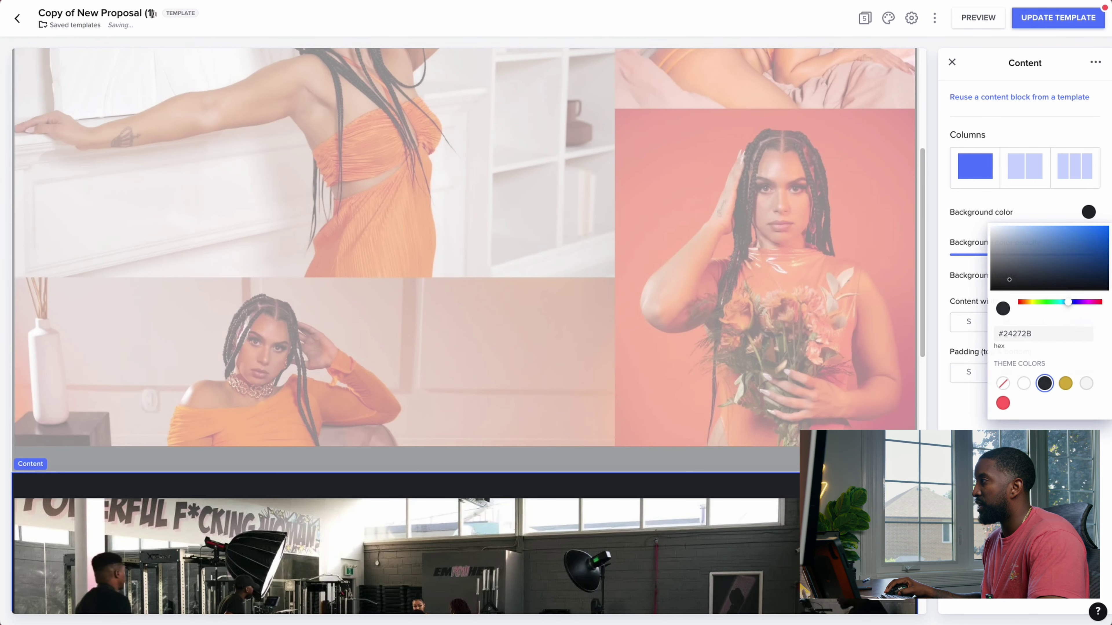
{"action": "left_click", "coordinate": [1025, 90]}
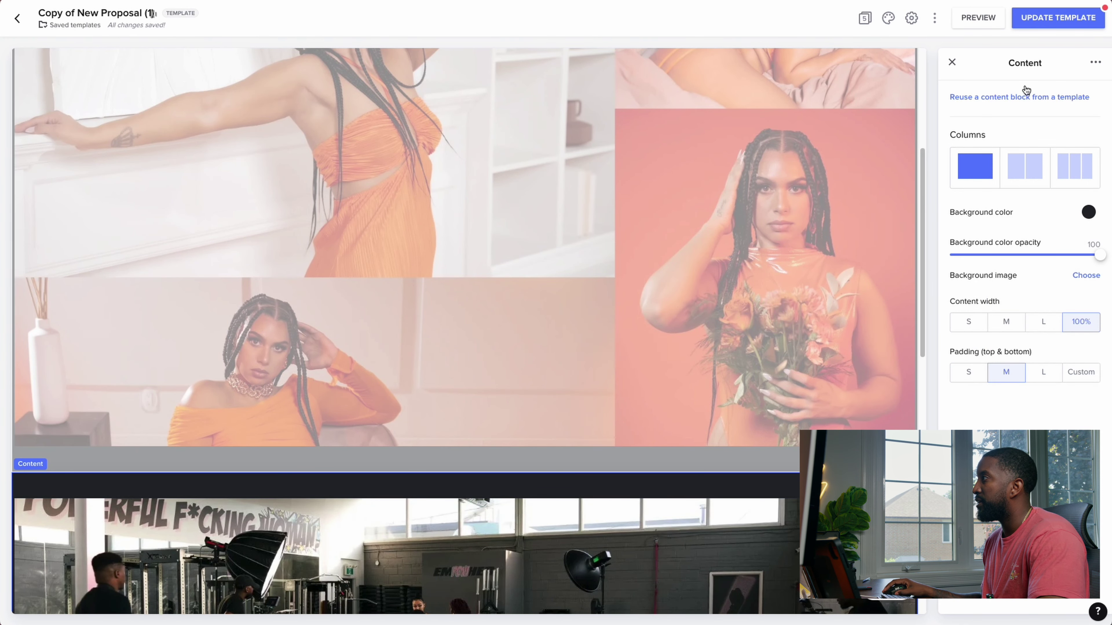
{"action": "left_click", "coordinate": [952, 61]}
Step: Rename Page 5 to "Recent Work" and move it directly after the Welcome page
{"action": "scroll", "coordinate": [691, 320], "scroll_direction": "down", "scroll_amount": 6}
{"action": "scroll", "coordinate": [691, 320], "scroll_direction": "down", "scroll_amount": 5}
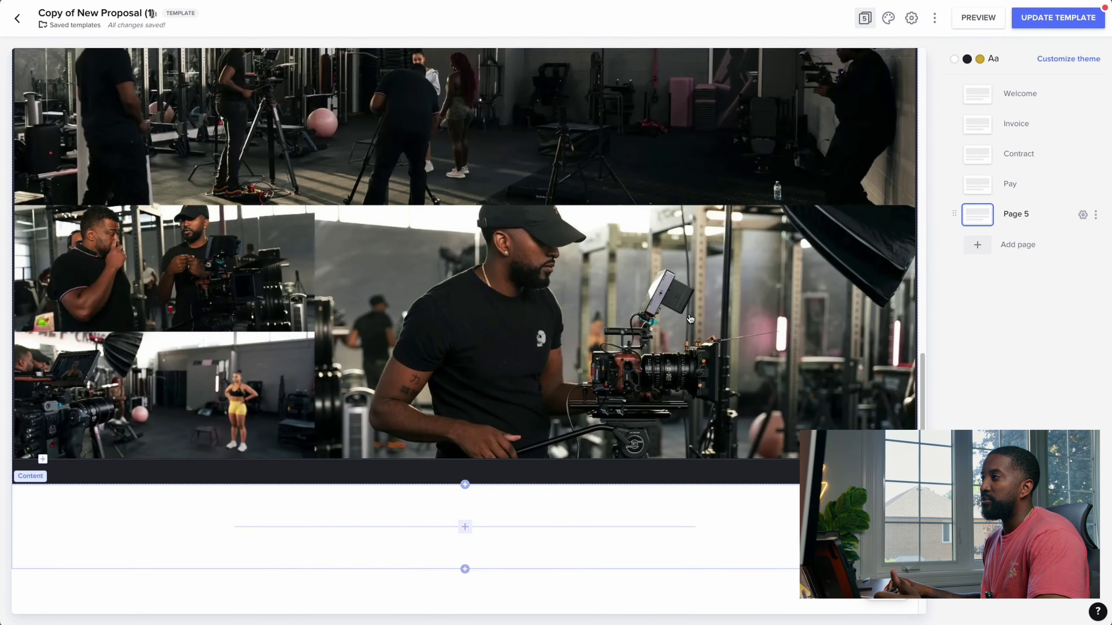
{"action": "scroll", "coordinate": [690, 320], "scroll_direction": "up", "scroll_amount": 15}
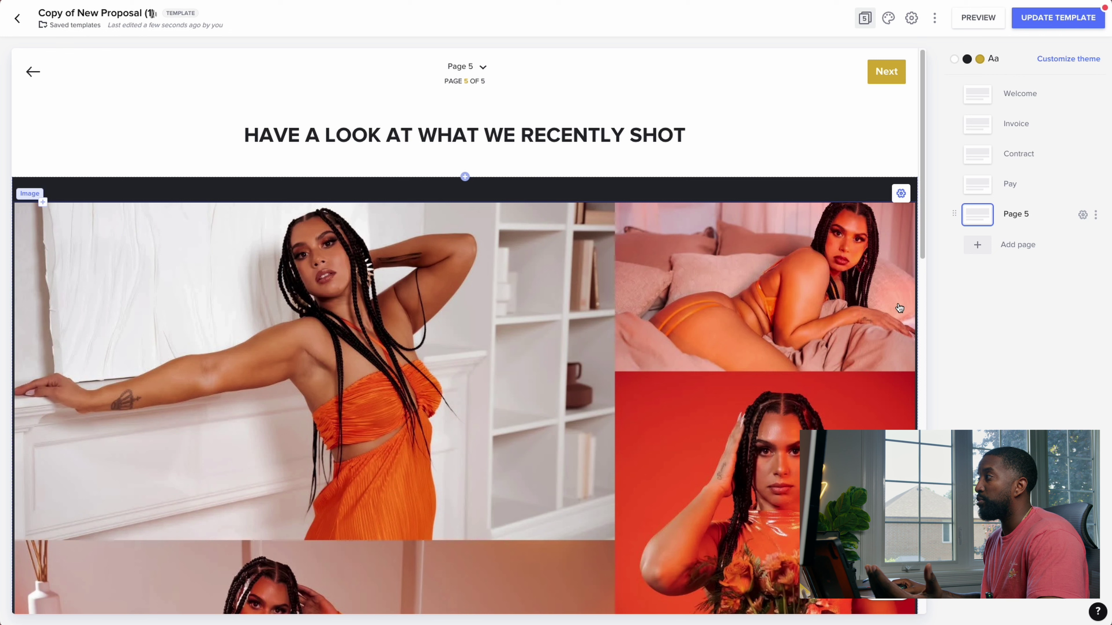
{"action": "left_click", "coordinate": [1031, 213]}
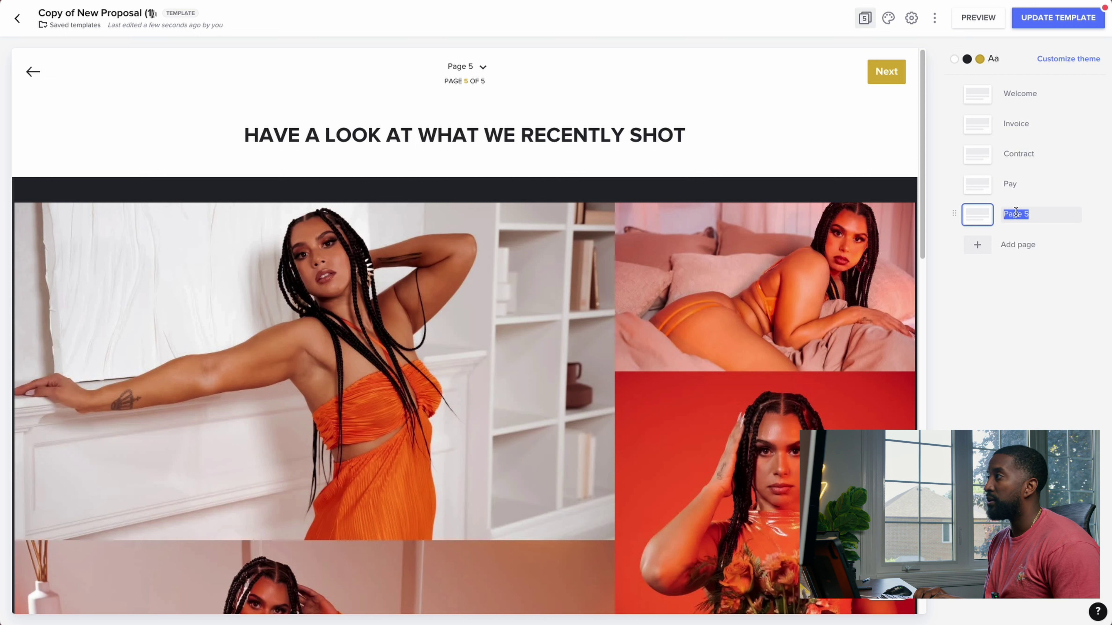
{"action": "type", "text": "REC"}
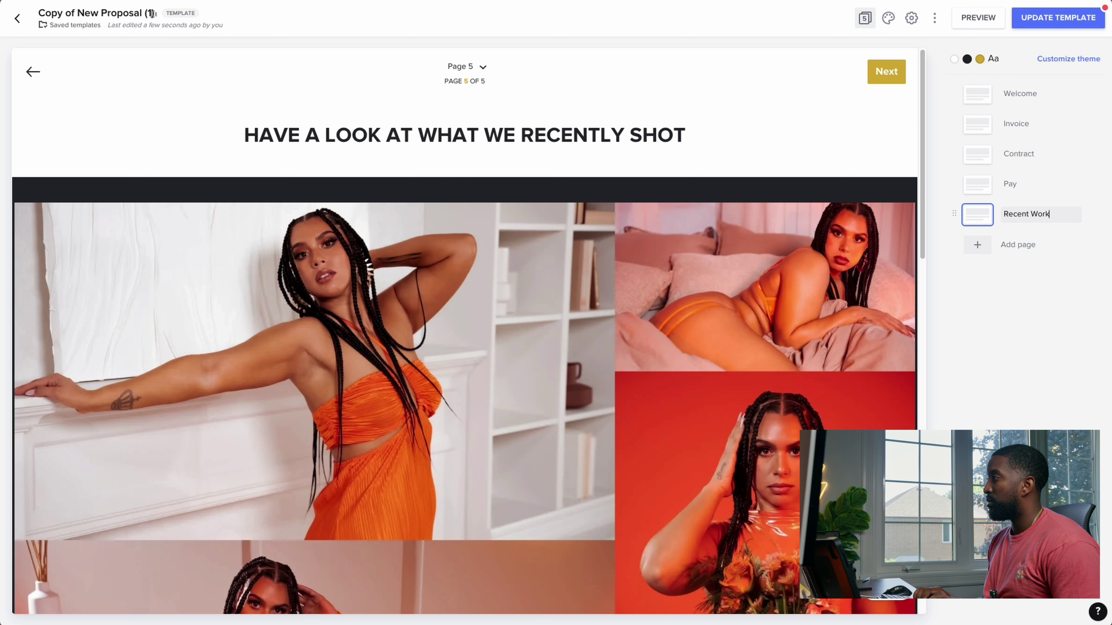
{"action": "key", "text": "Return"}
{"action": "left_click_drag", "start_coordinate": [958, 216], "coordinate": [966, 114]}
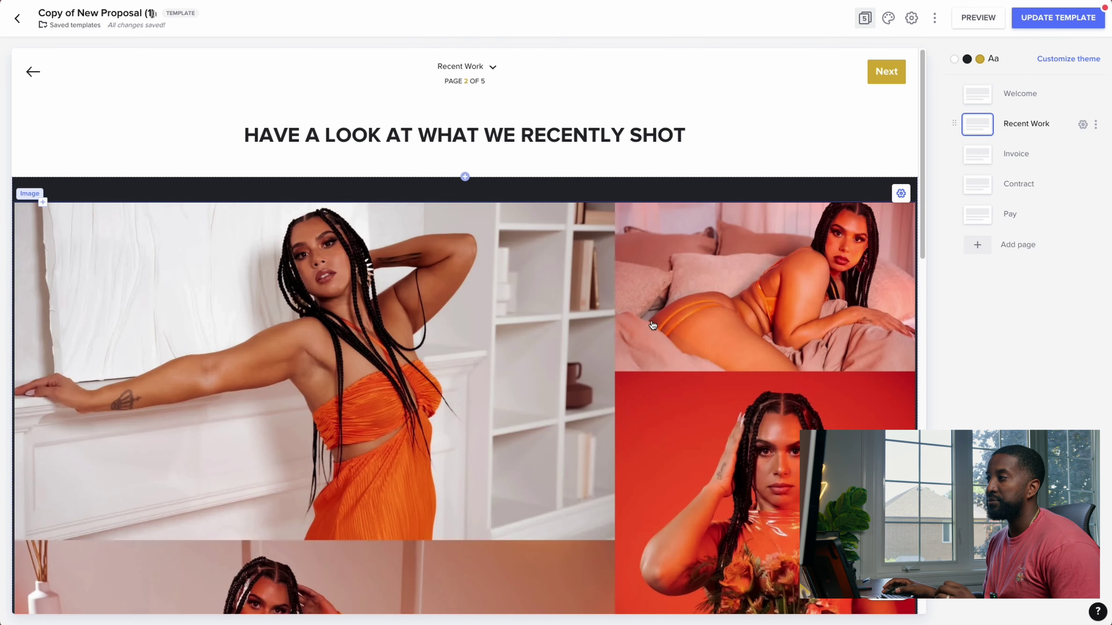
Step: Check the page that follows Recent Work, and set Recent Work's navigation button text to "Services"
{"action": "scroll", "coordinate": [638, 327], "scroll_direction": "down", "scroll_amount": 15}
{"action": "scroll", "coordinate": [639, 324], "scroll_direction": "up", "scroll_amount": 15}
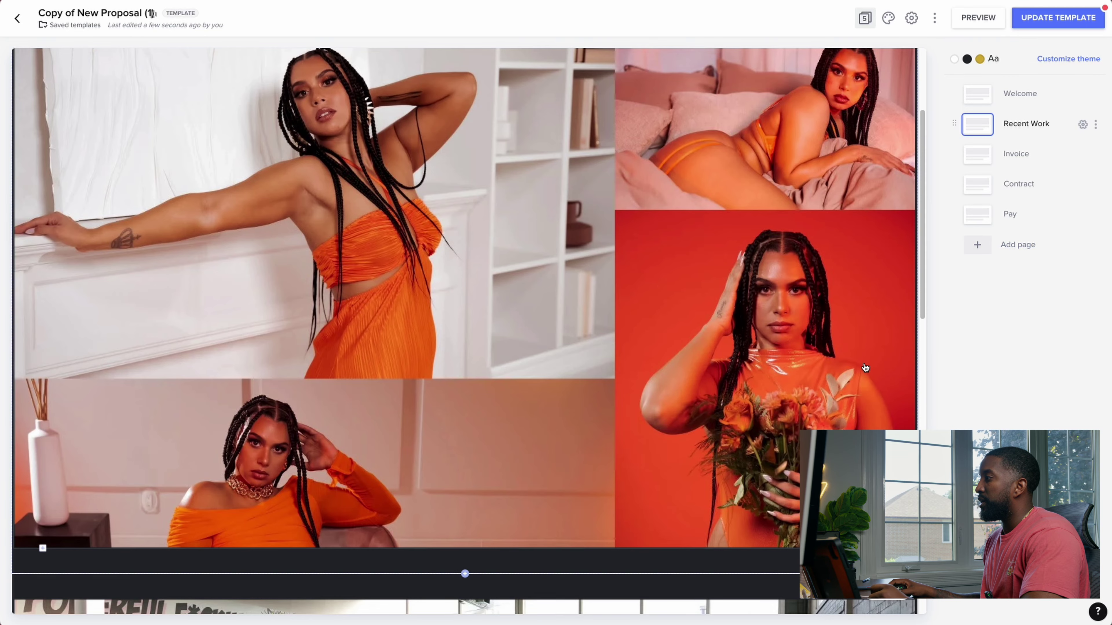
{"action": "scroll", "coordinate": [864, 368], "scroll_direction": "down", "scroll_amount": 15}
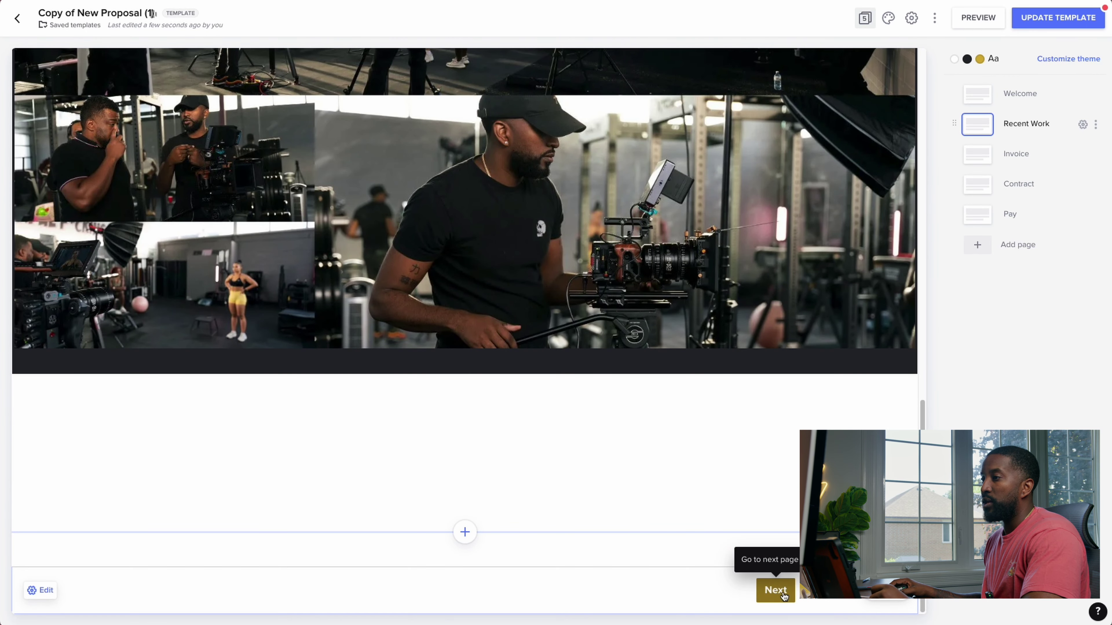
{"action": "left_click", "coordinate": [780, 595]}
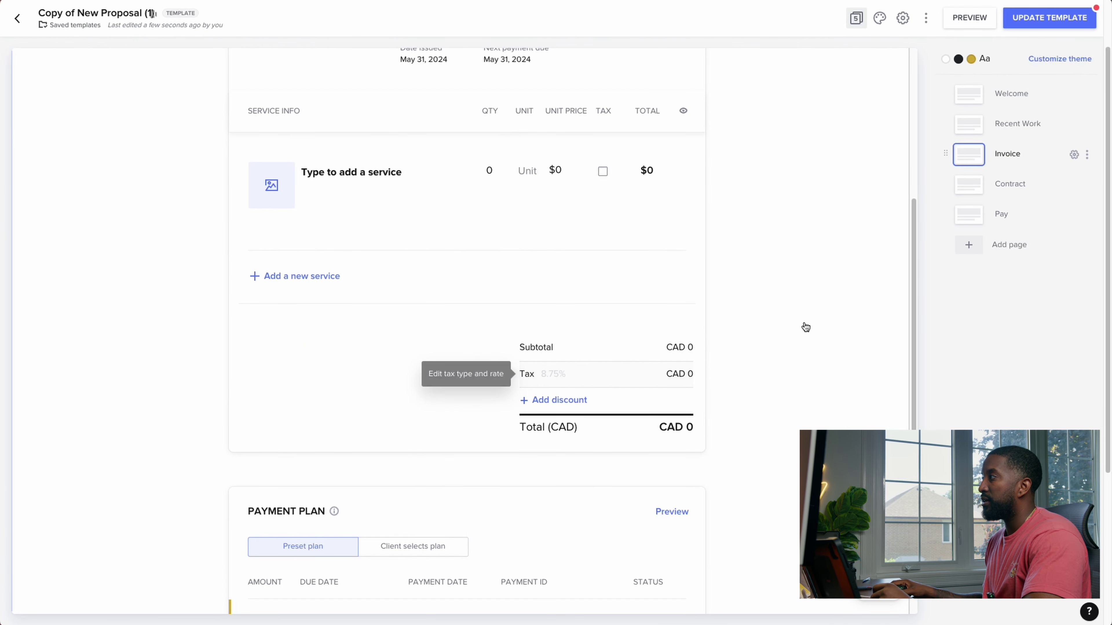
{"action": "scroll", "coordinate": [312, 274], "scroll_direction": "down", "scroll_amount": 6}
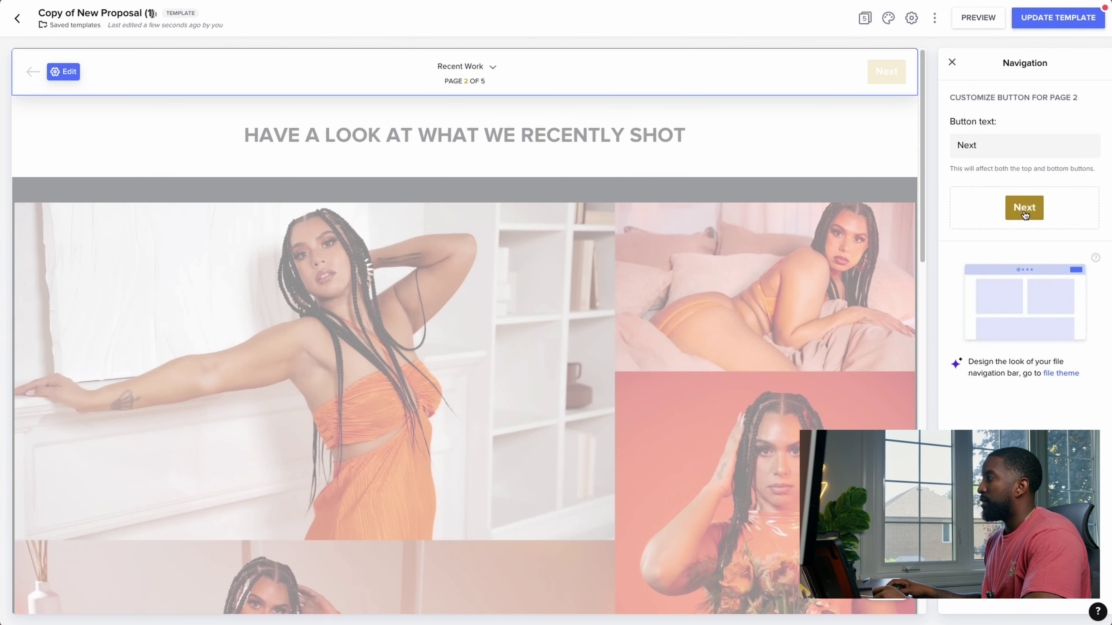
{"action": "double_click", "coordinate": [997, 146]}
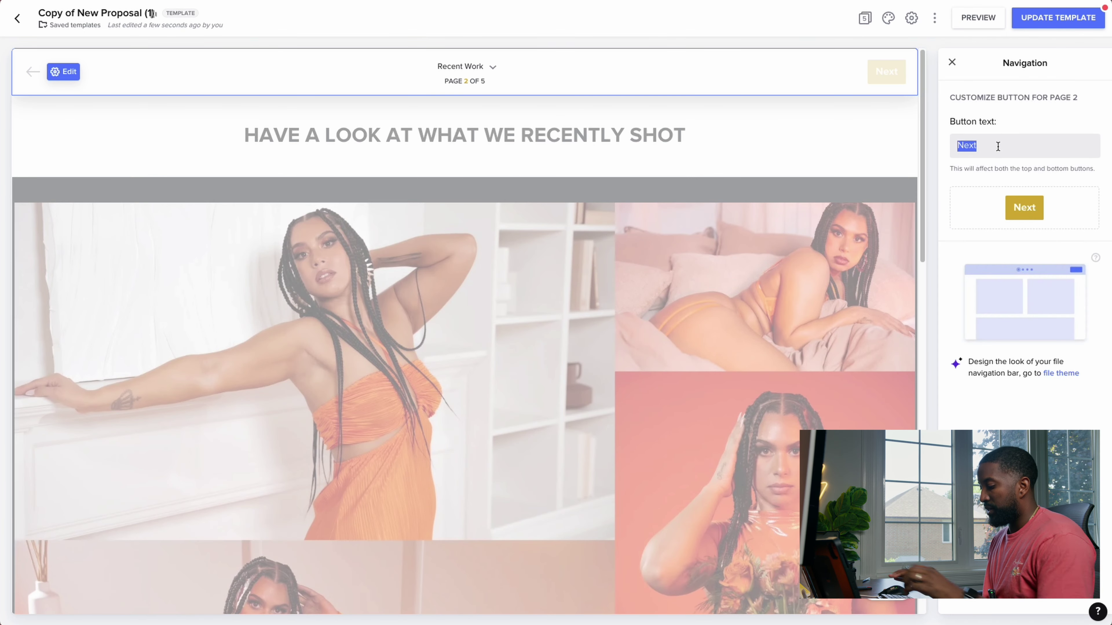
{"action": "type", "text": "SEr"}
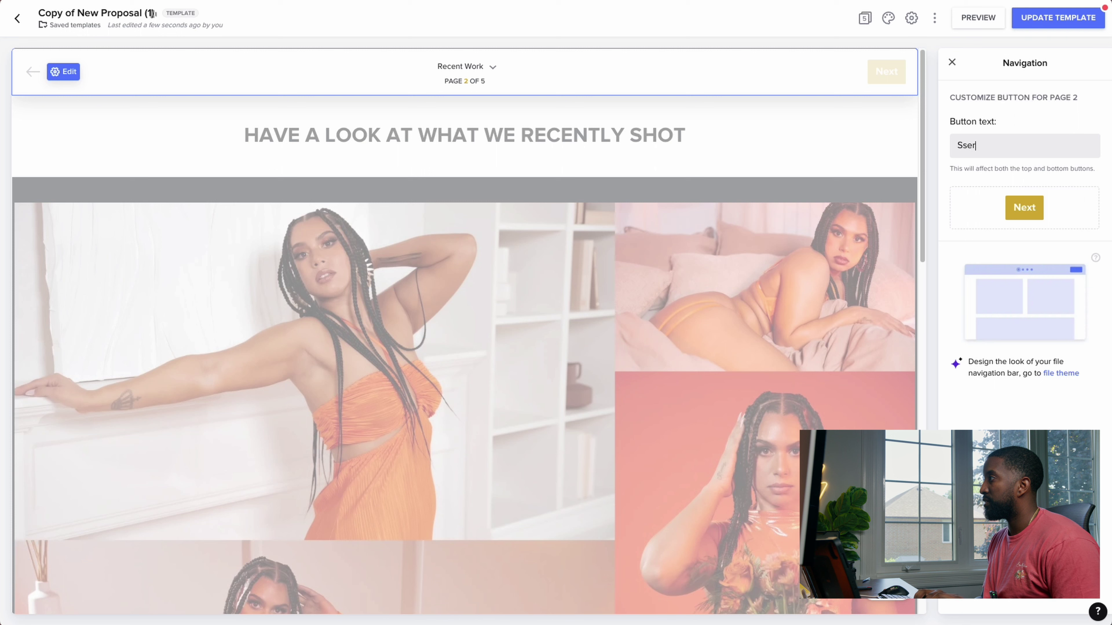
{"action": "type", "text": "vices"}
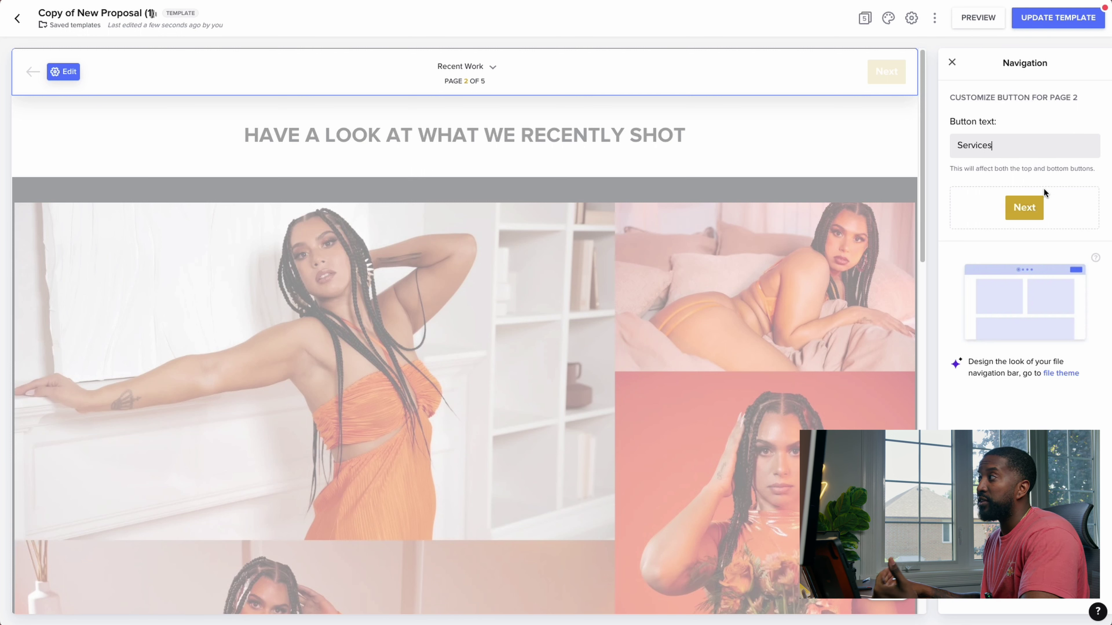
{"action": "key", "text": "Return"}
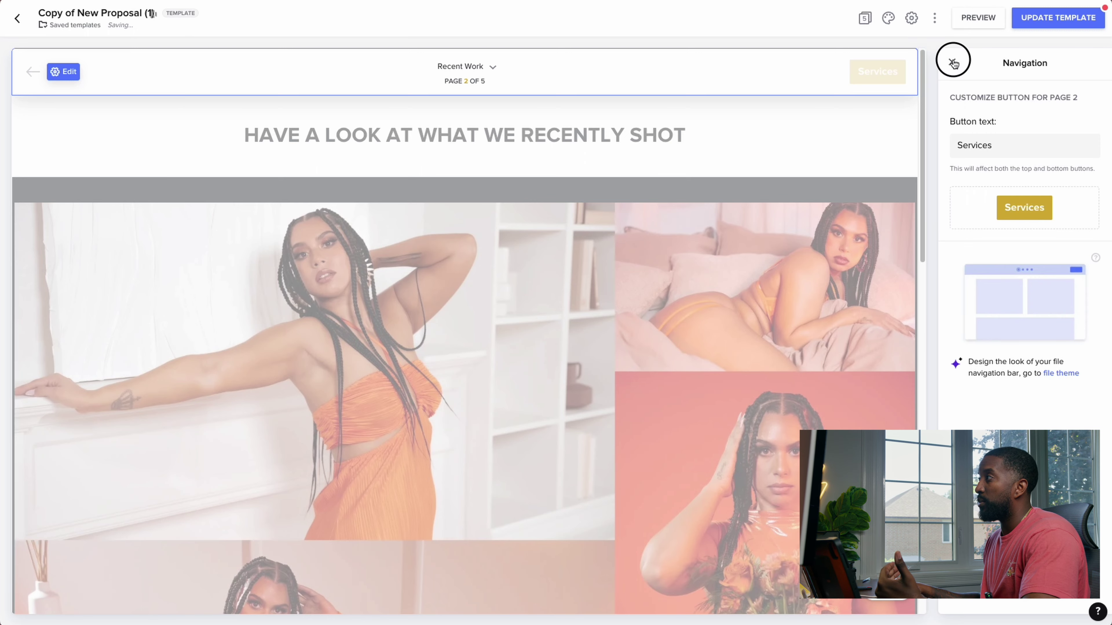
{"action": "left_click", "coordinate": [952, 62]}
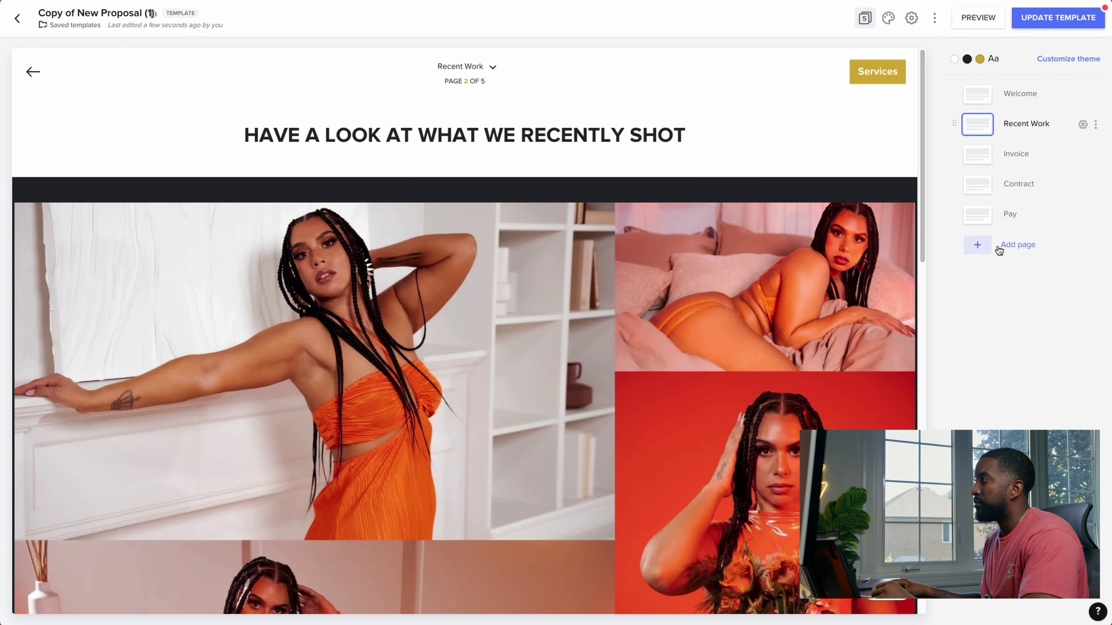
Step: Add a new blank page and a Services block placed before the invoice, starting from a blank service selection without a session
{"action": "left_click", "coordinate": [977, 245]}
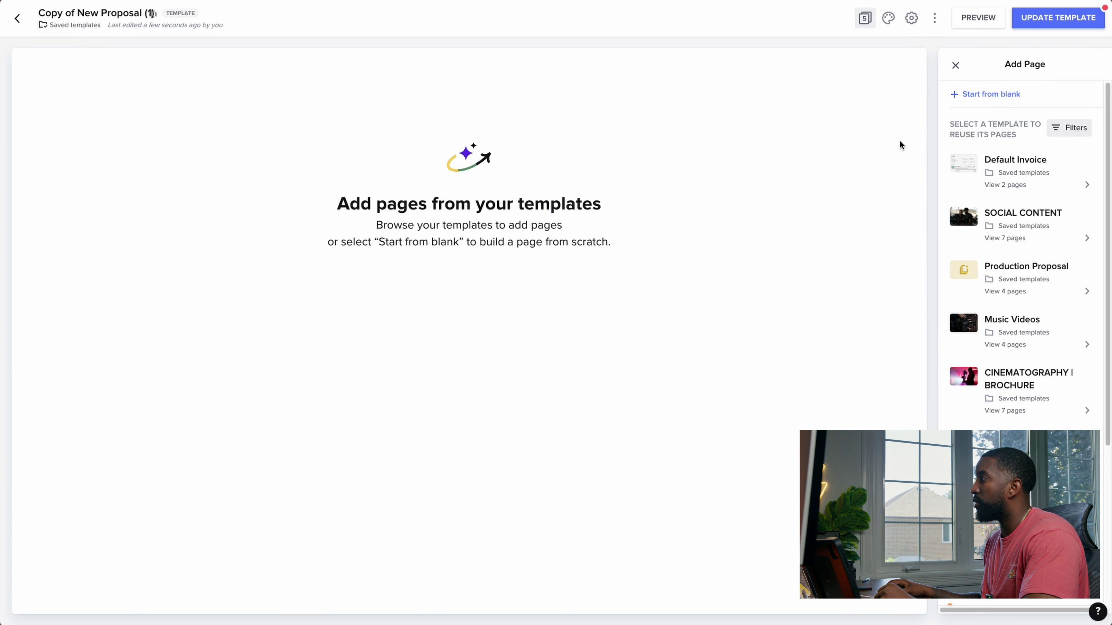
{"action": "left_click", "coordinate": [989, 96]}
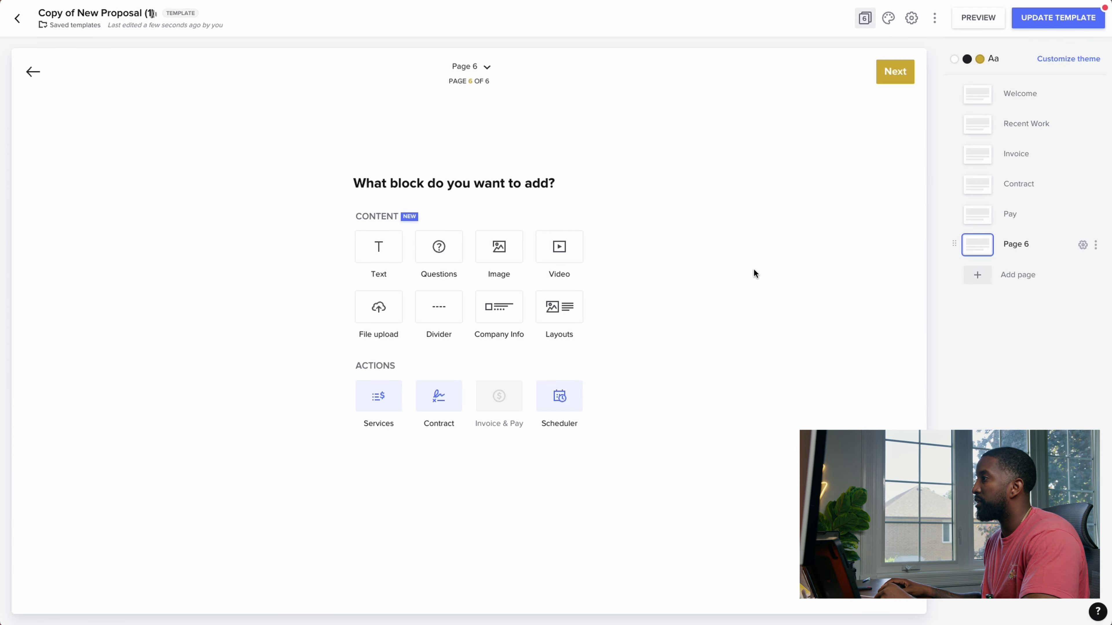
{"action": "left_click", "coordinate": [379, 401]}
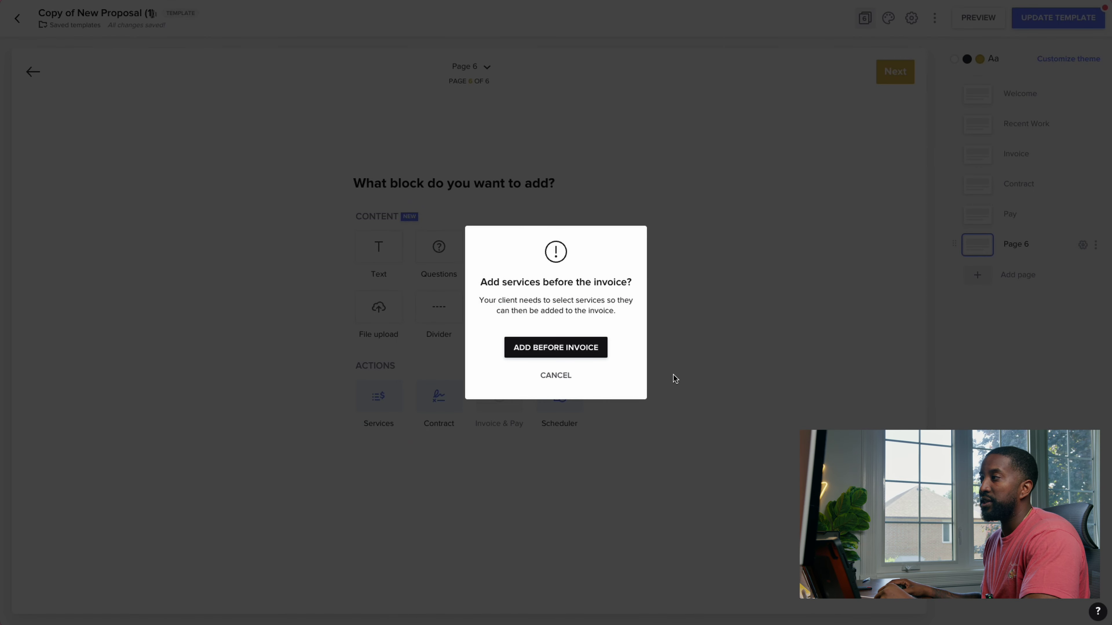
{"action": "left_click", "coordinate": [577, 339]}
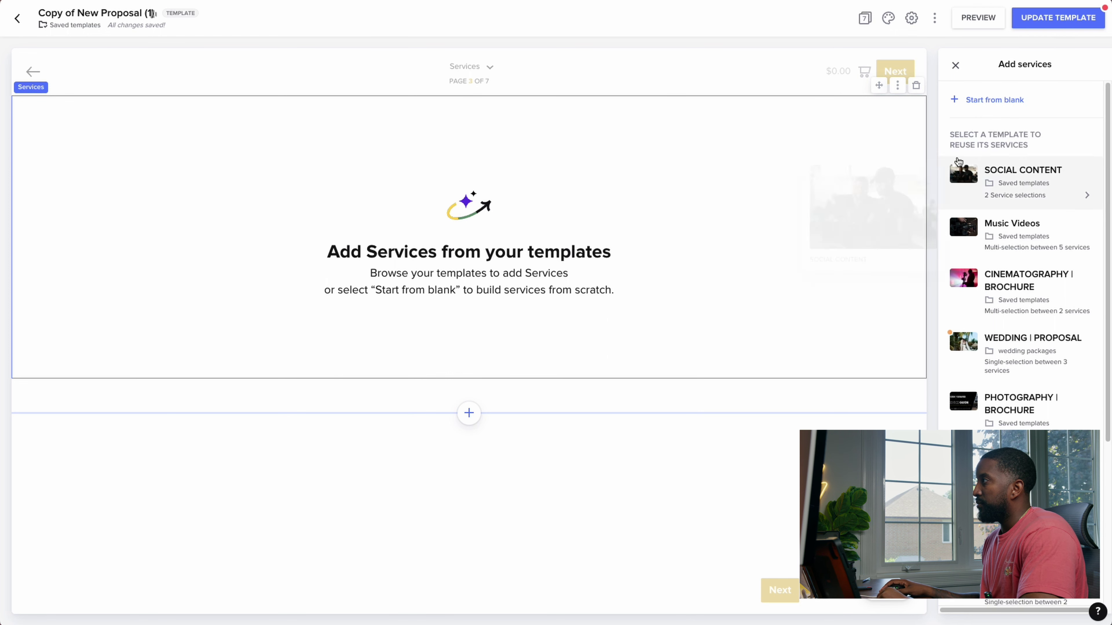
{"action": "left_click", "coordinate": [990, 105]}
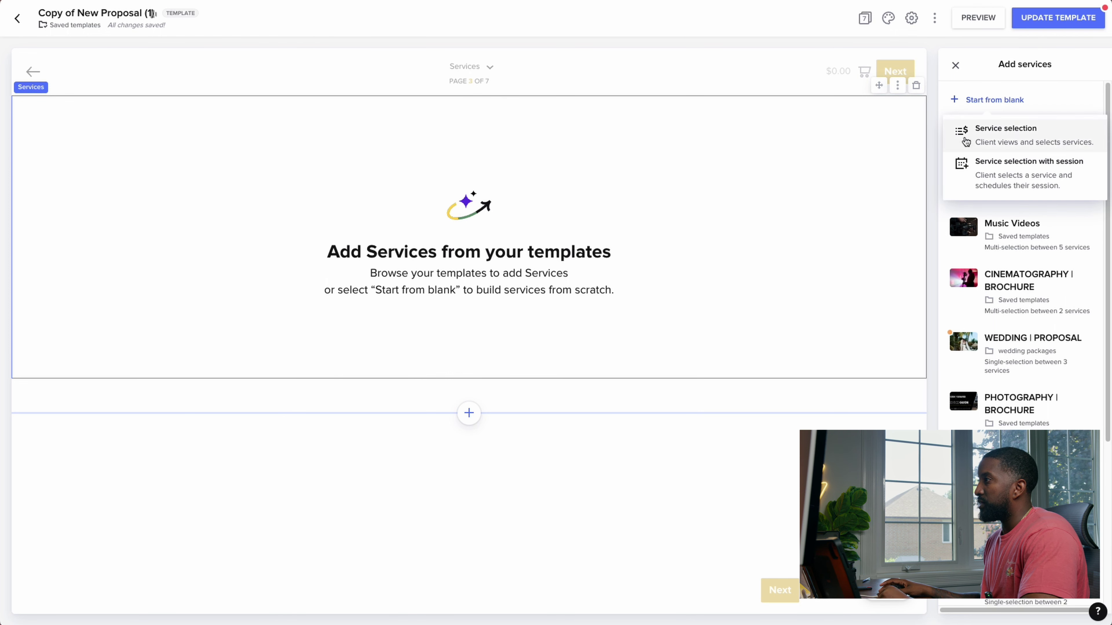
{"action": "left_click", "coordinate": [1003, 135]}
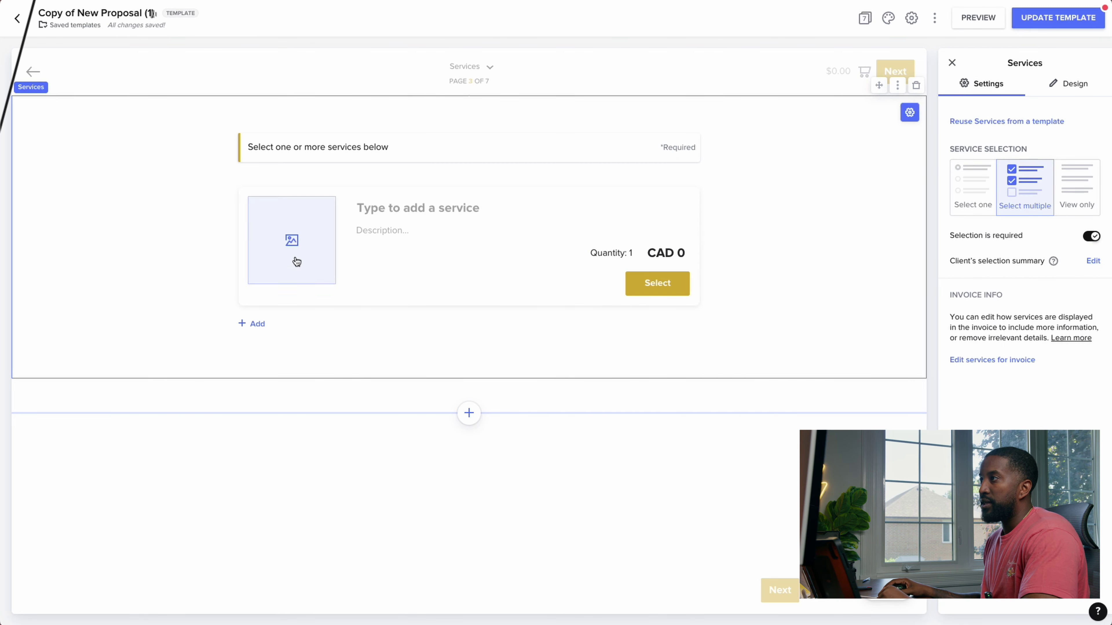
Step: Fill the empty service item with the saved "CINEMATOGRAPHY - FULL DAY" service and deselect the item
{"action": "left_click", "coordinate": [385, 207]}
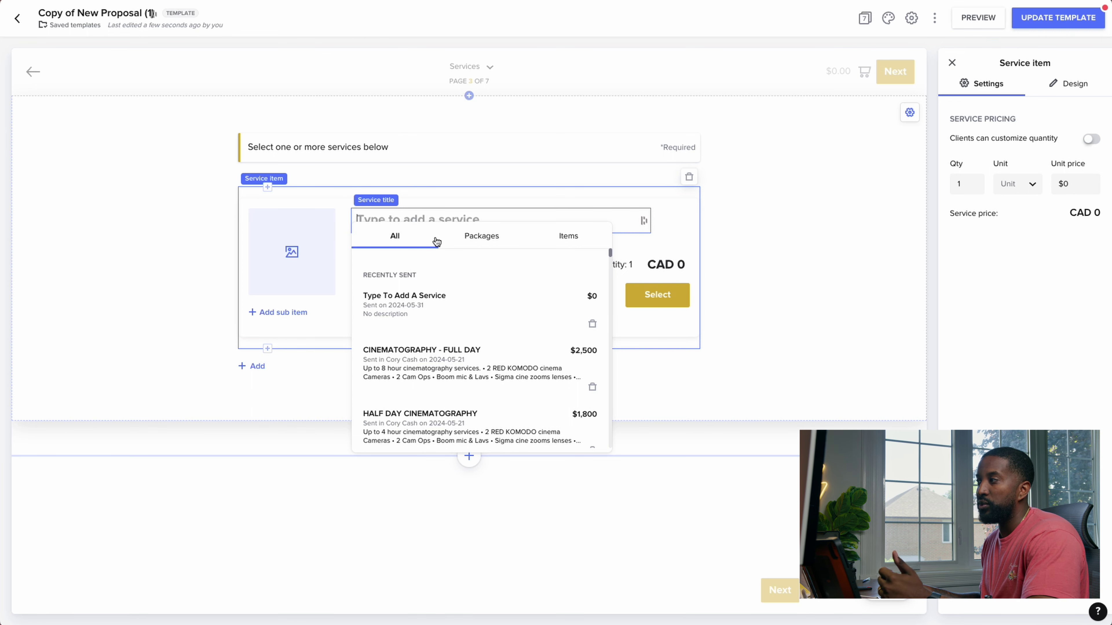
{"action": "left_click", "coordinate": [445, 362]}
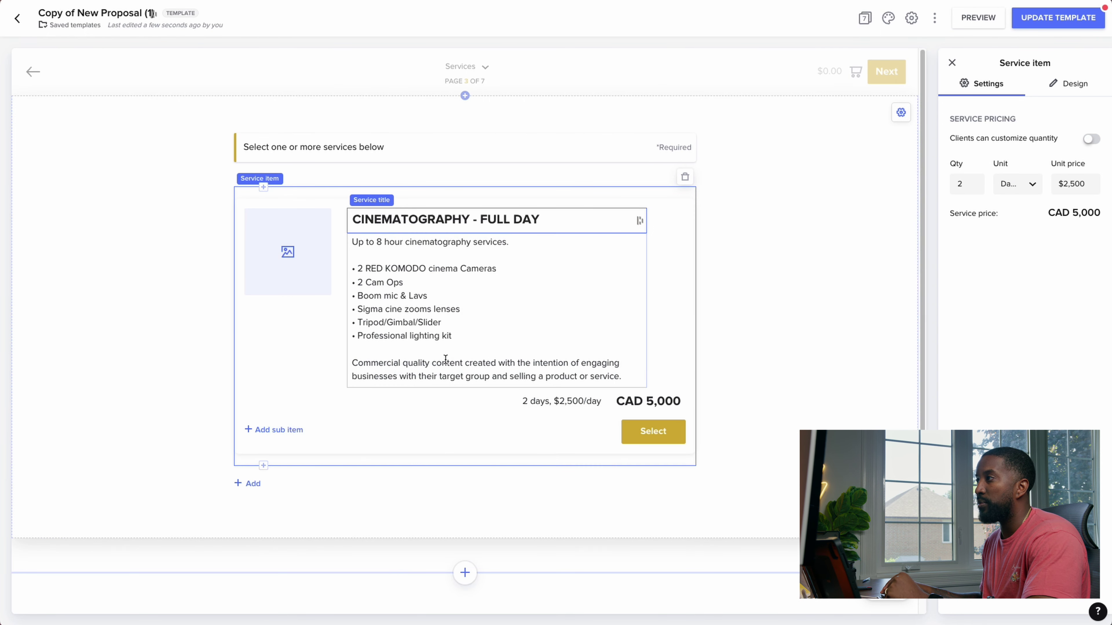
{"action": "left_click", "coordinate": [810, 240]}
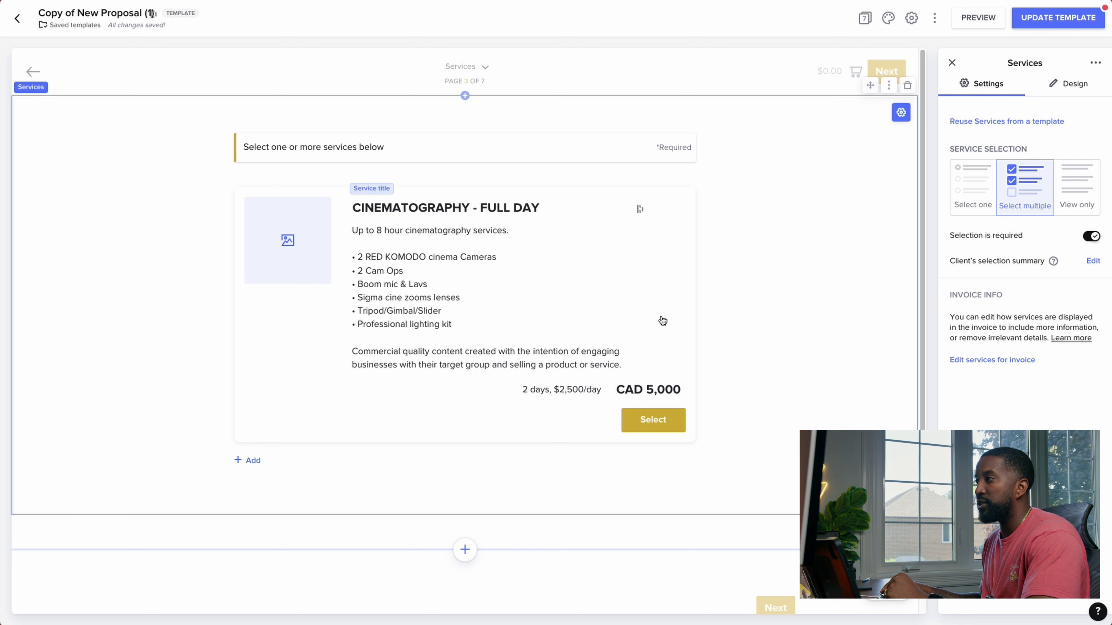
Step: Add another row of service items below, search saved services for "Editing", and insert the DIGITAL EDITING service
{"action": "left_click", "coordinate": [252, 460]}
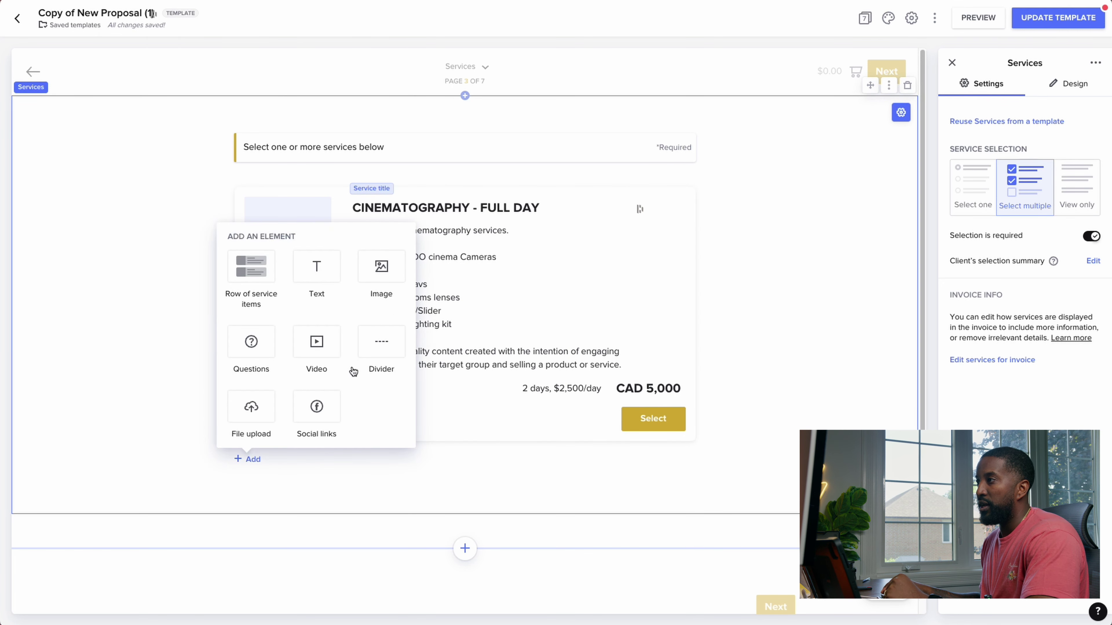
{"action": "left_click", "coordinate": [262, 271]}
{"action": "type", "text": "Editing"}
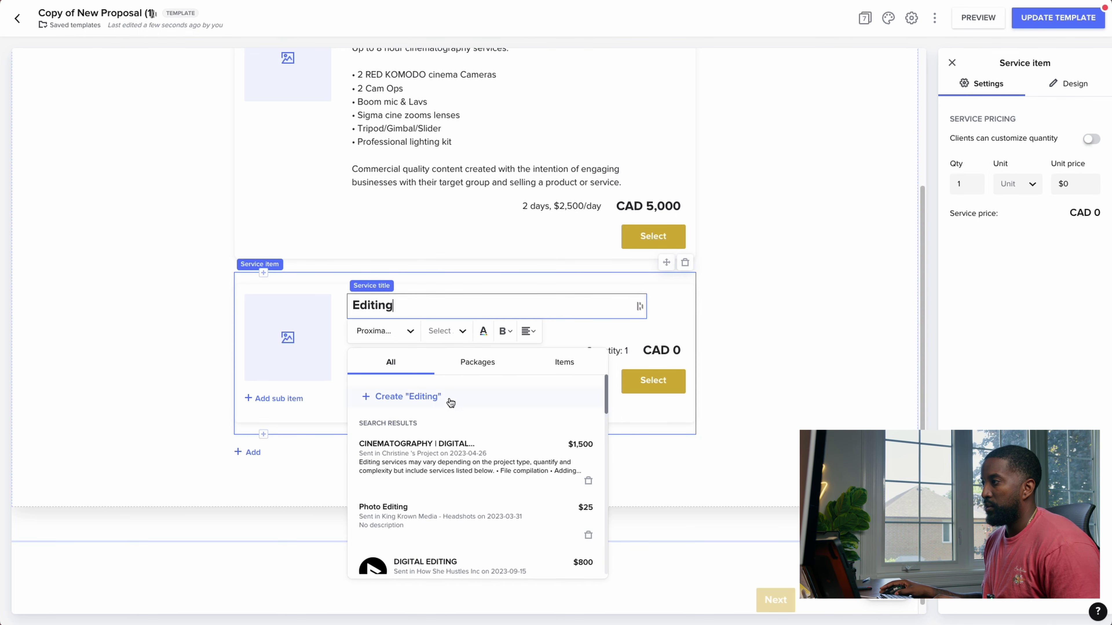
{"action": "scroll", "coordinate": [449, 403], "scroll_direction": "down", "scroll_amount": 1}
{"action": "left_click", "coordinate": [438, 531]}
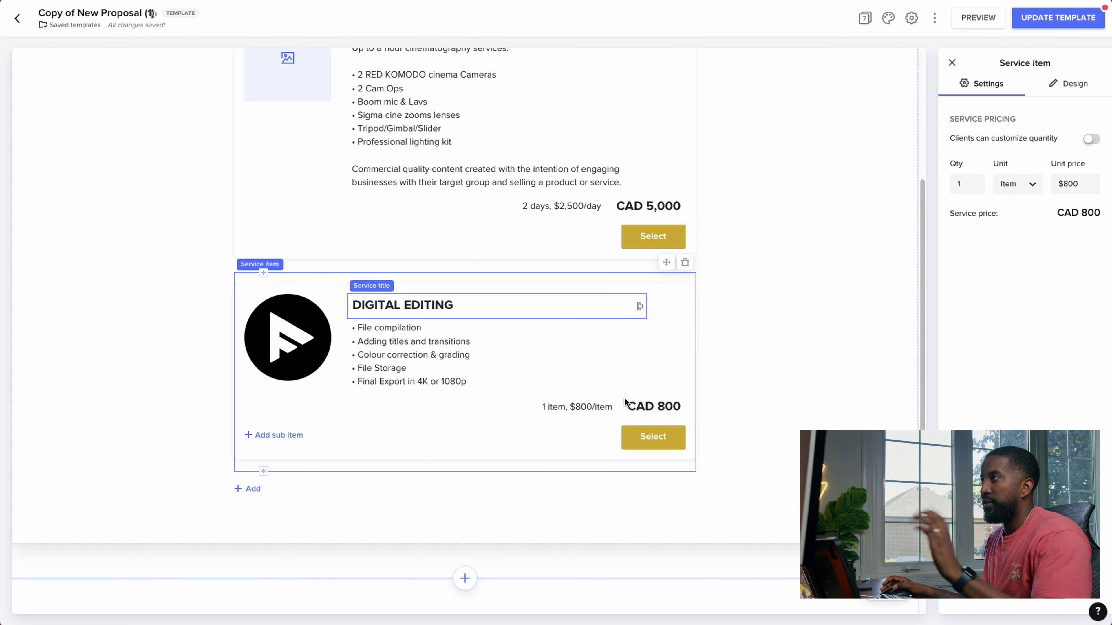
Step: Set the full-day cinematography service's image to the round black play-style logo from the image library
{"action": "scroll", "coordinate": [626, 403], "scroll_direction": "up", "scroll_amount": 4}
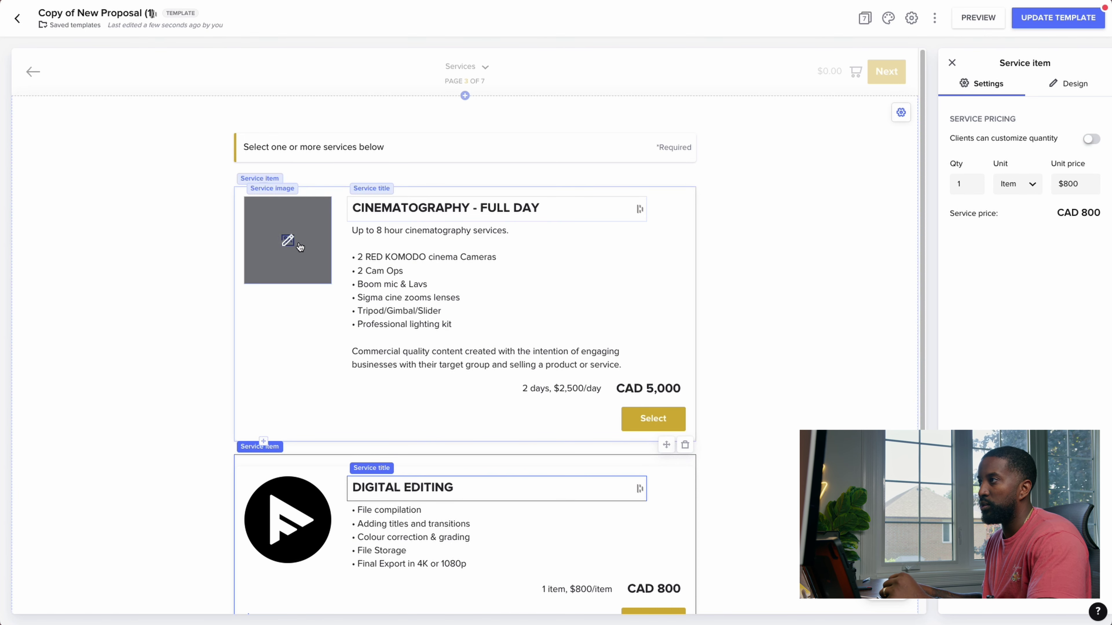
{"action": "left_click", "coordinate": [293, 256]}
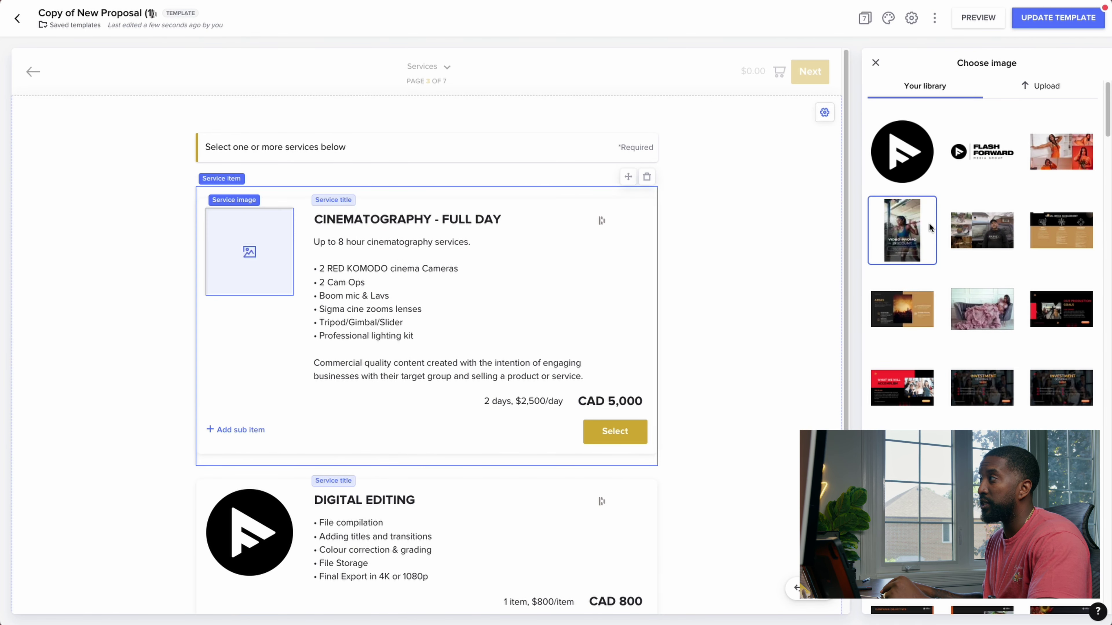
{"action": "left_click", "coordinate": [898, 152]}
{"action": "left_click", "coordinate": [141, 337]}
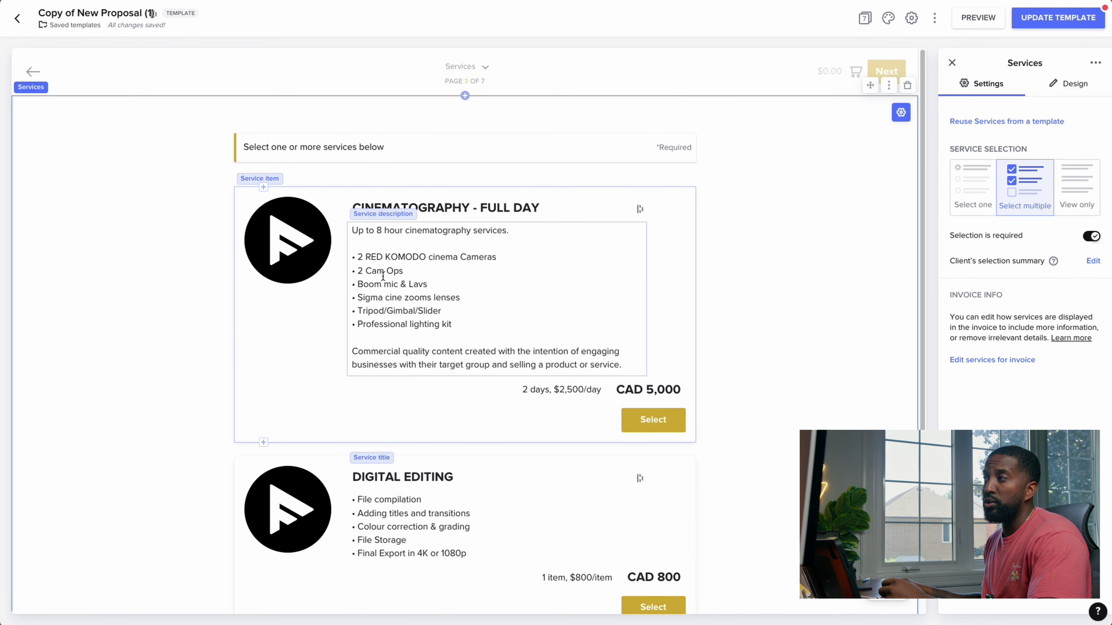
Step: Let clients customize the quantity of the full-day cinematography service, with a minimum of 2 and a maximum of 6 days
{"action": "scroll", "coordinate": [677, 268], "scroll_direction": "down", "scroll_amount": 1}
{"action": "scroll", "coordinate": [676, 268], "scroll_direction": "down", "scroll_amount": 2}
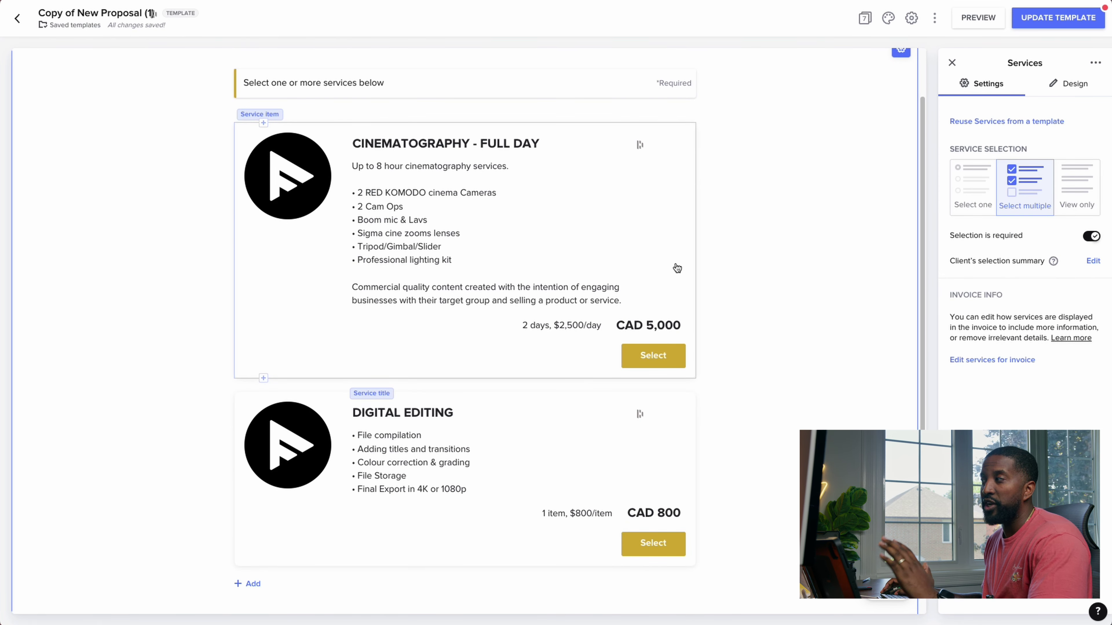
{"action": "scroll", "coordinate": [814, 297], "scroll_direction": "down", "scroll_amount": 2}
{"action": "scroll", "coordinate": [812, 298], "scroll_direction": "down", "scroll_amount": 3}
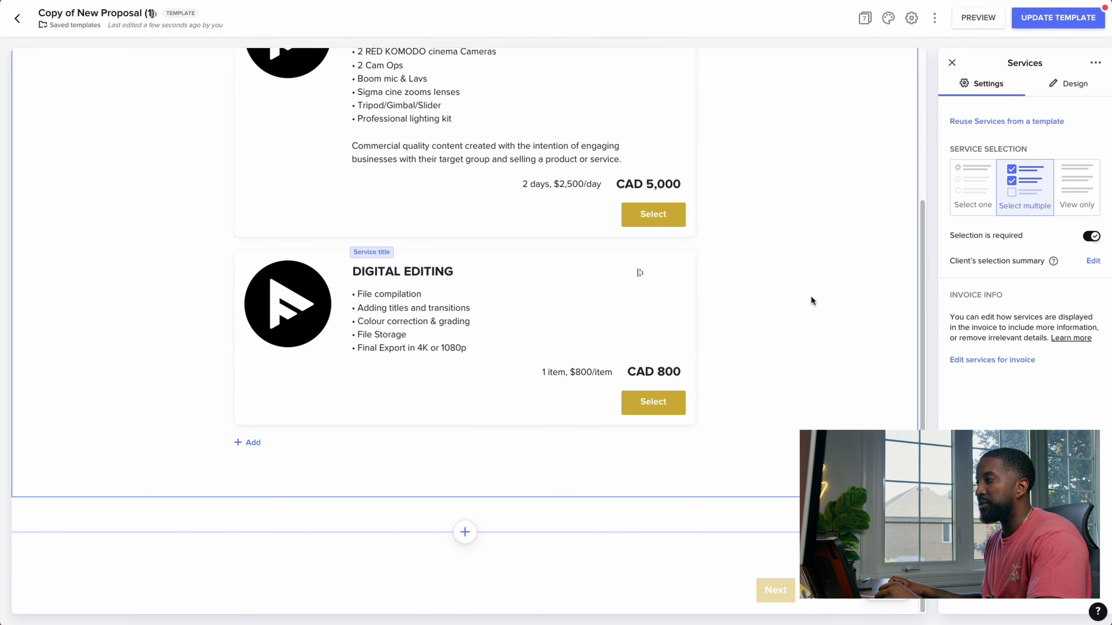
{"action": "scroll", "coordinate": [608, 348], "scroll_direction": "up", "scroll_amount": 5}
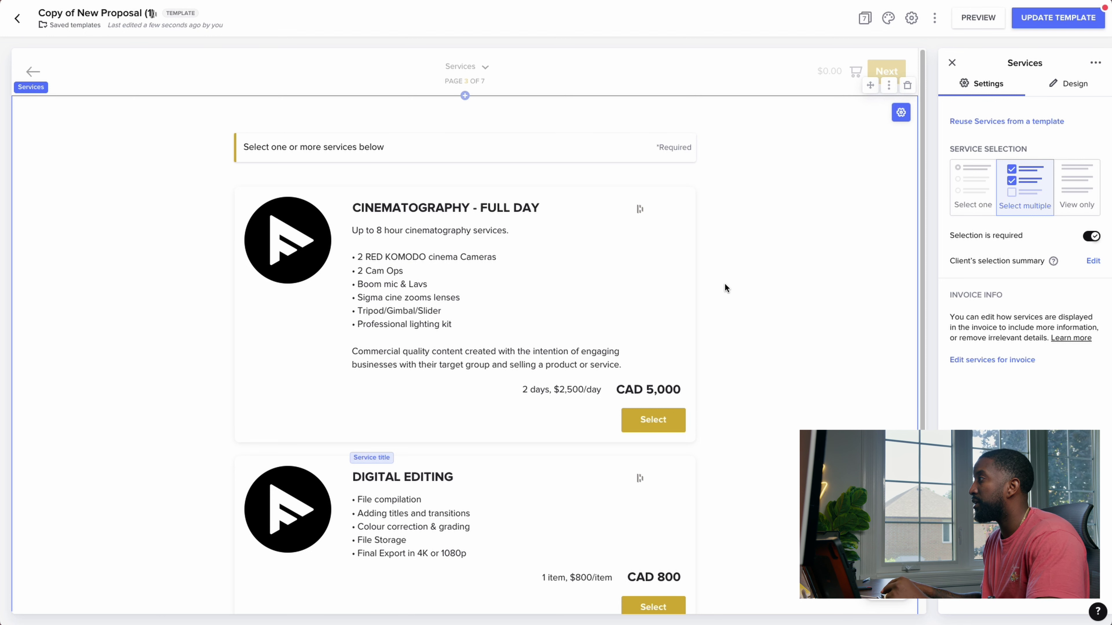
{"action": "left_click", "coordinate": [679, 238]}
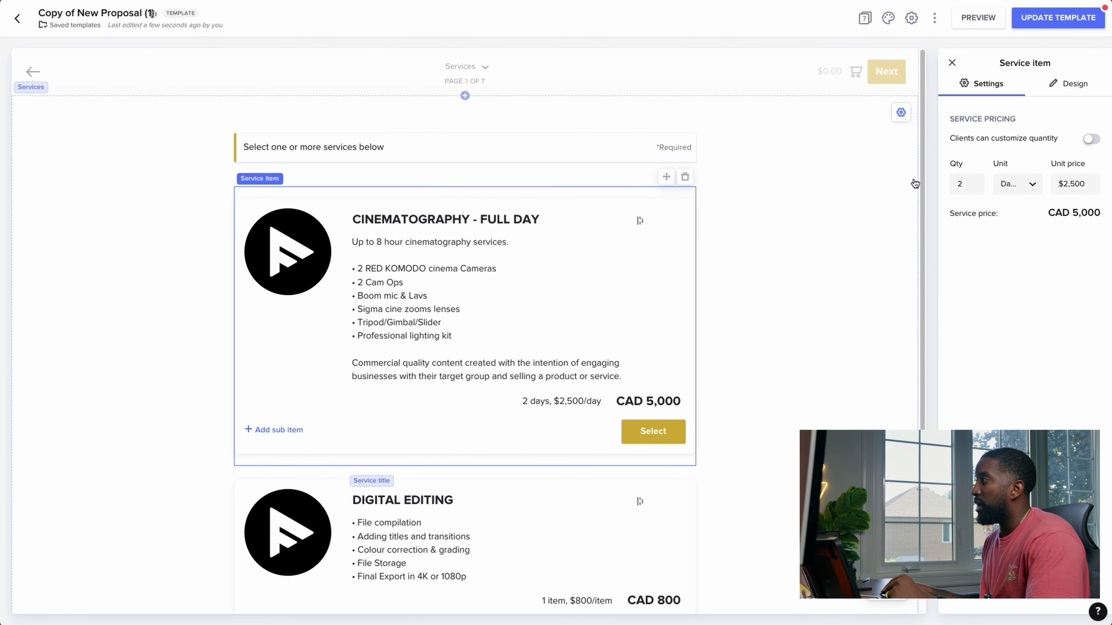
{"action": "left_click", "coordinate": [1090, 141]}
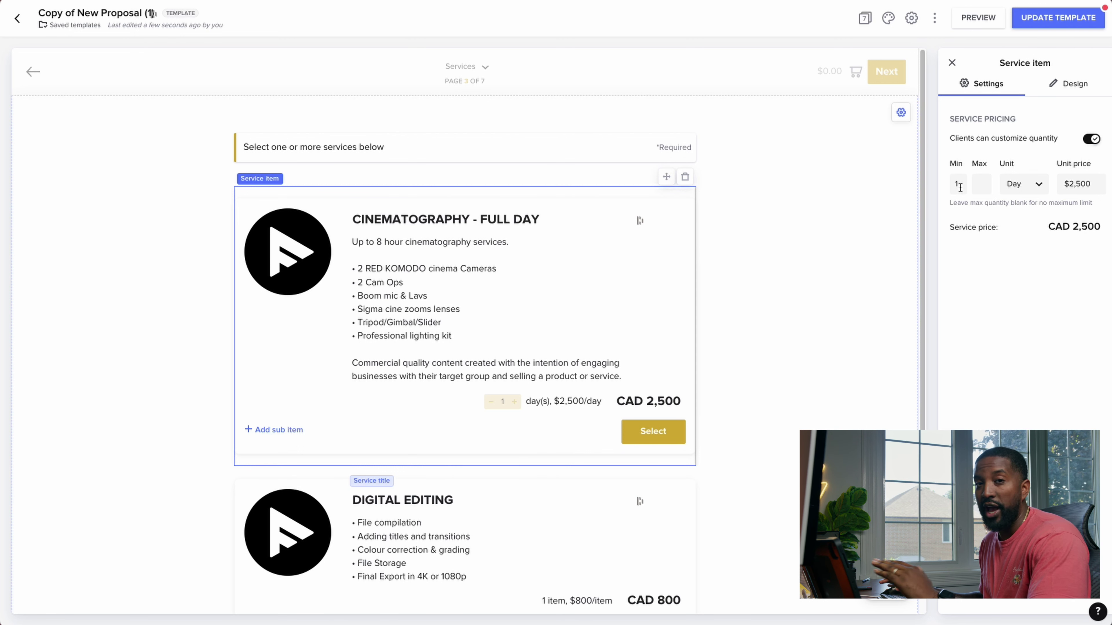
{"action": "left_click_drag", "start_coordinate": [959, 189], "coordinate": [942, 188]}
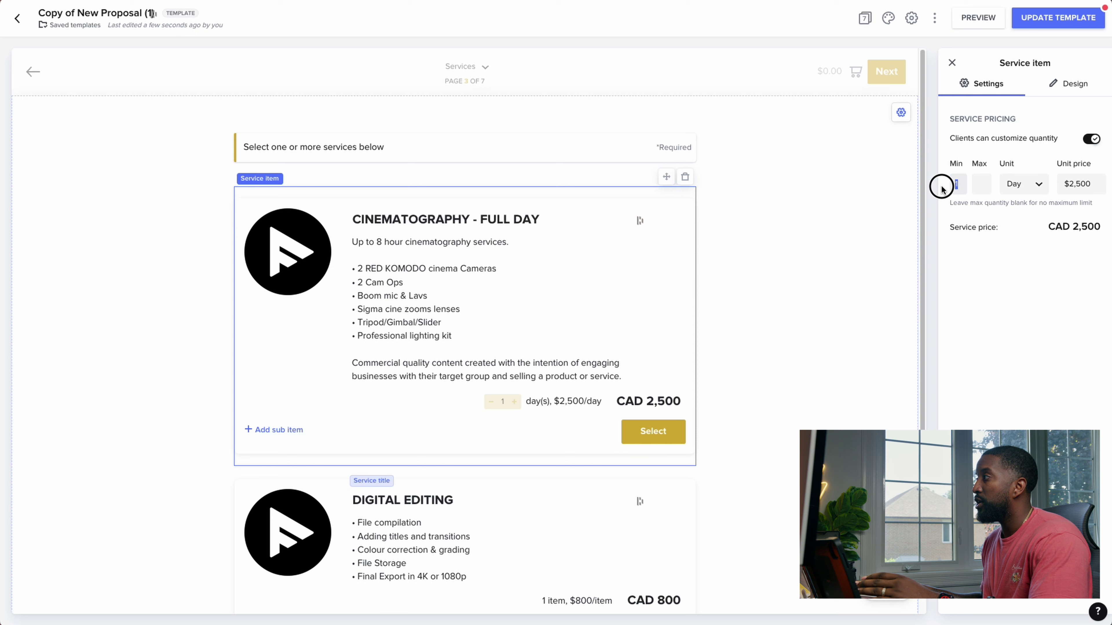
{"action": "type", "text": "2"}
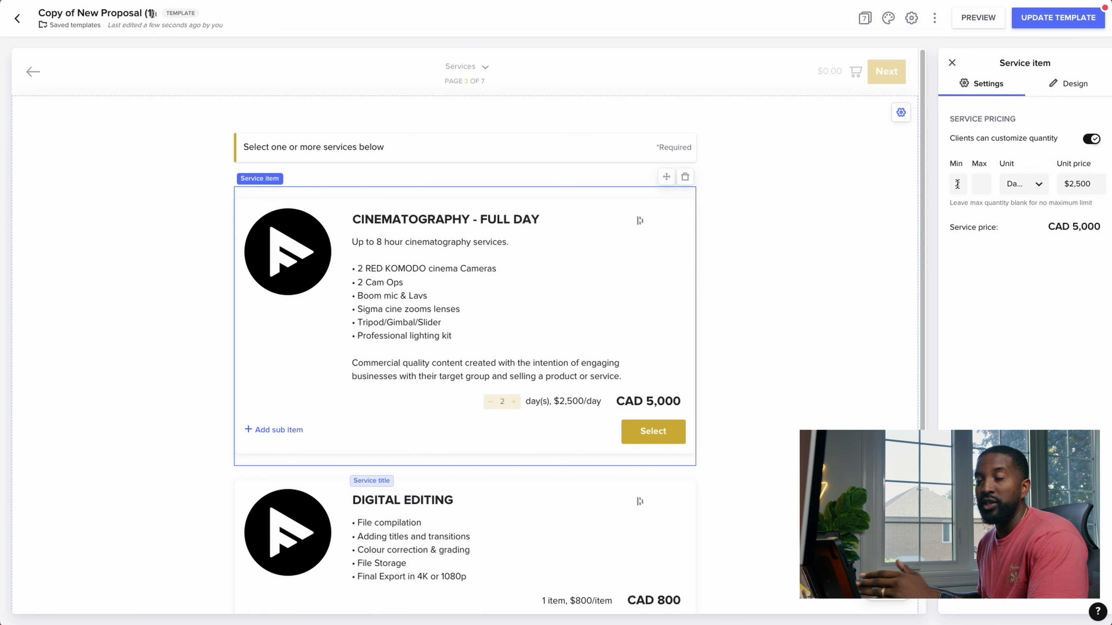
{"action": "left_click", "coordinate": [990, 189]}
{"action": "type", "text": "6"}
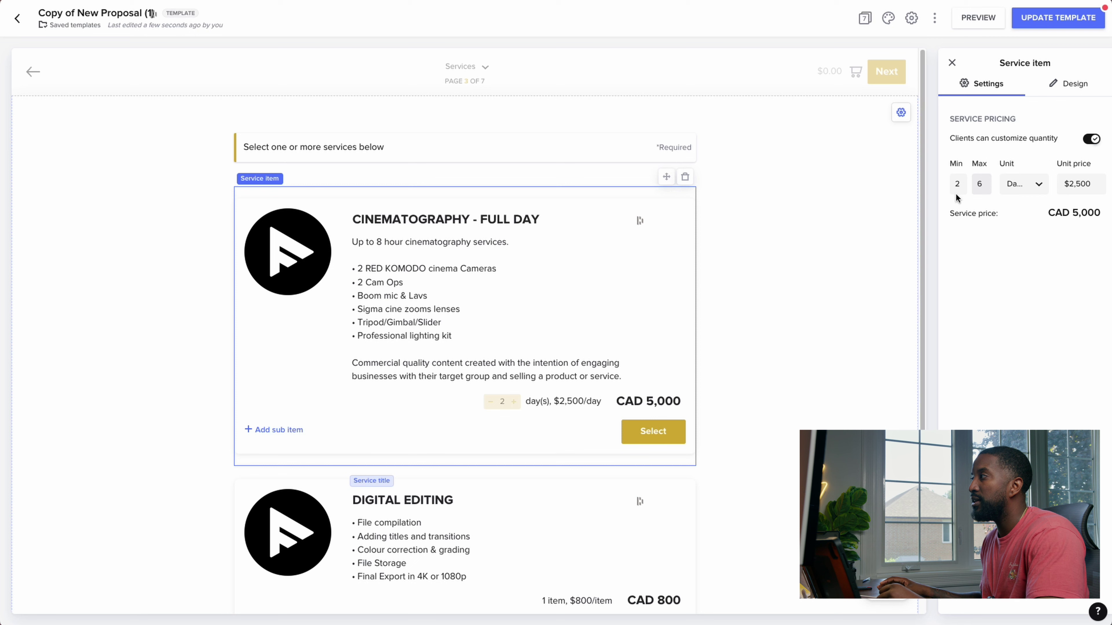
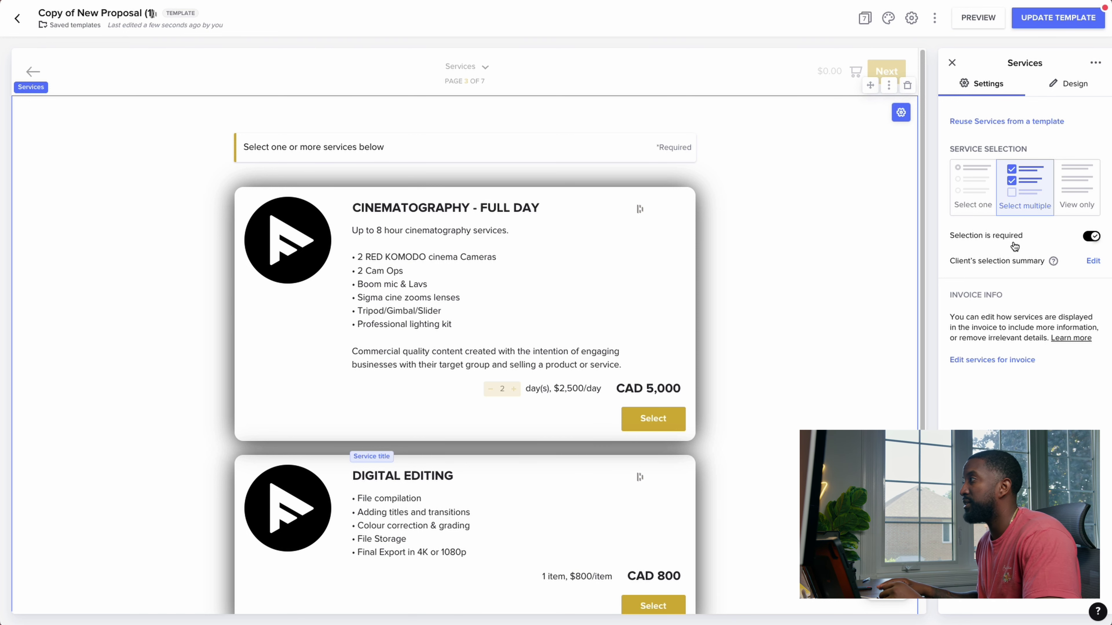
Step: Add a Video block above the services on the Services page, leave its URL empty and close its settings
{"action": "left_click", "coordinate": [466, 91]}
{"action": "left_click", "coordinate": [466, 95]}
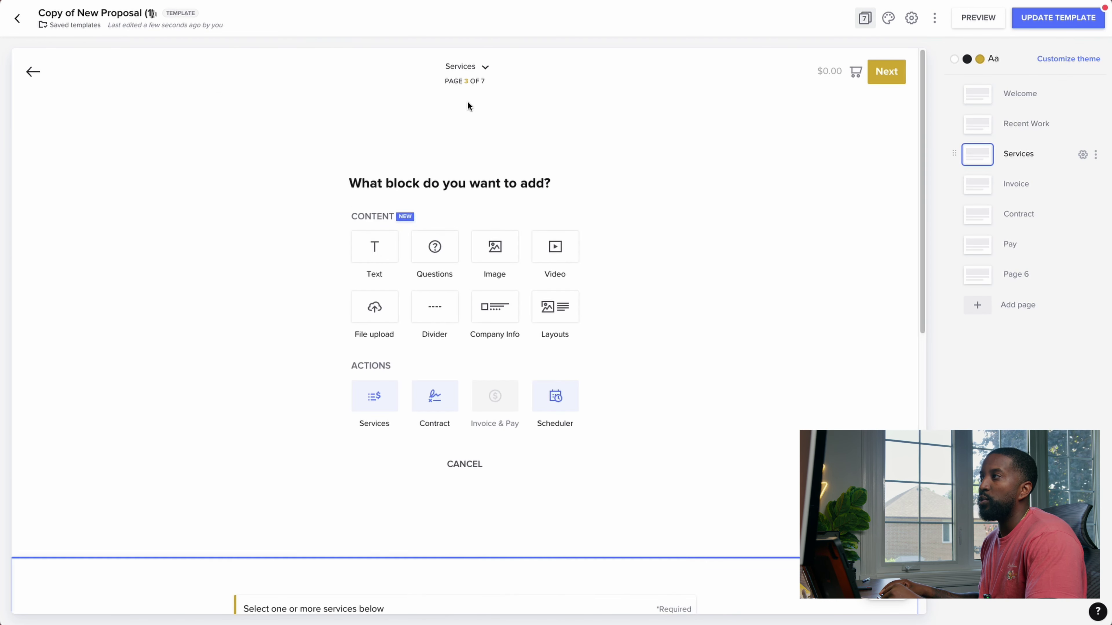
{"action": "left_click", "coordinate": [562, 254]}
{"action": "left_click", "coordinate": [444, 201]}
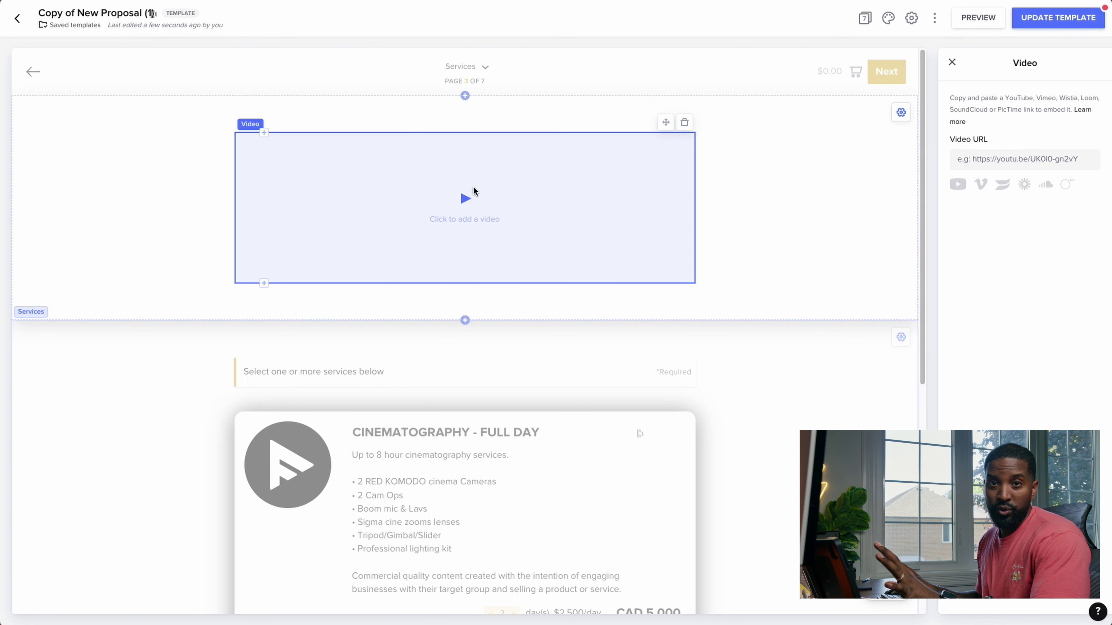
{"action": "scroll", "coordinate": [474, 191], "scroll_direction": "down", "scroll_amount": 5}
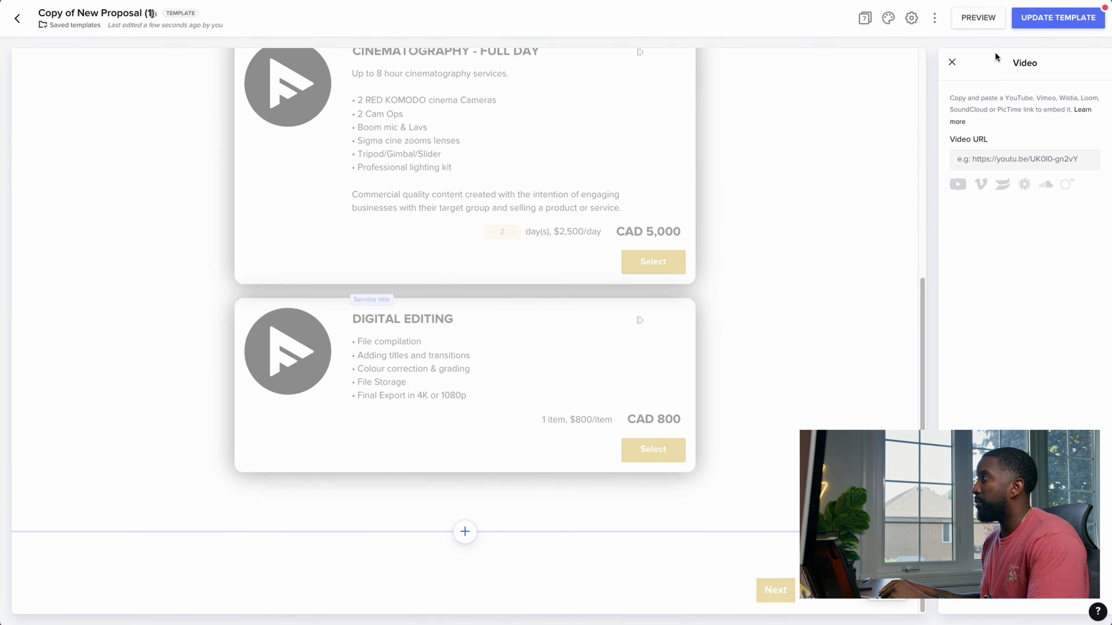
{"action": "left_click", "coordinate": [952, 61]}
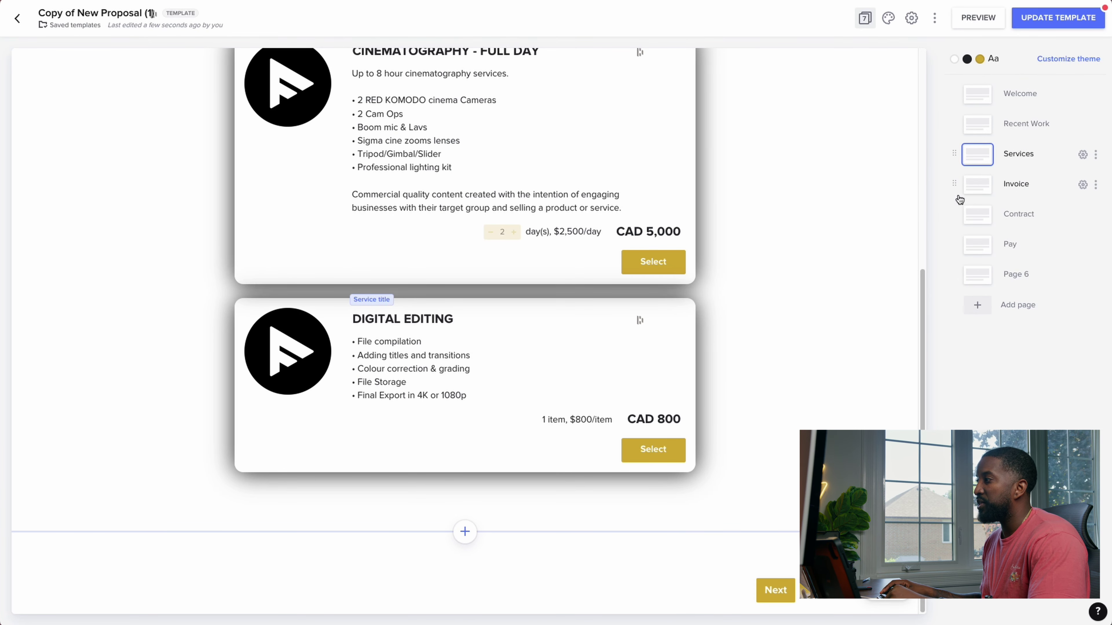
Step: Go to the Invoice page and expand the tax details for the invoice summary
{"action": "left_click", "coordinate": [975, 190]}
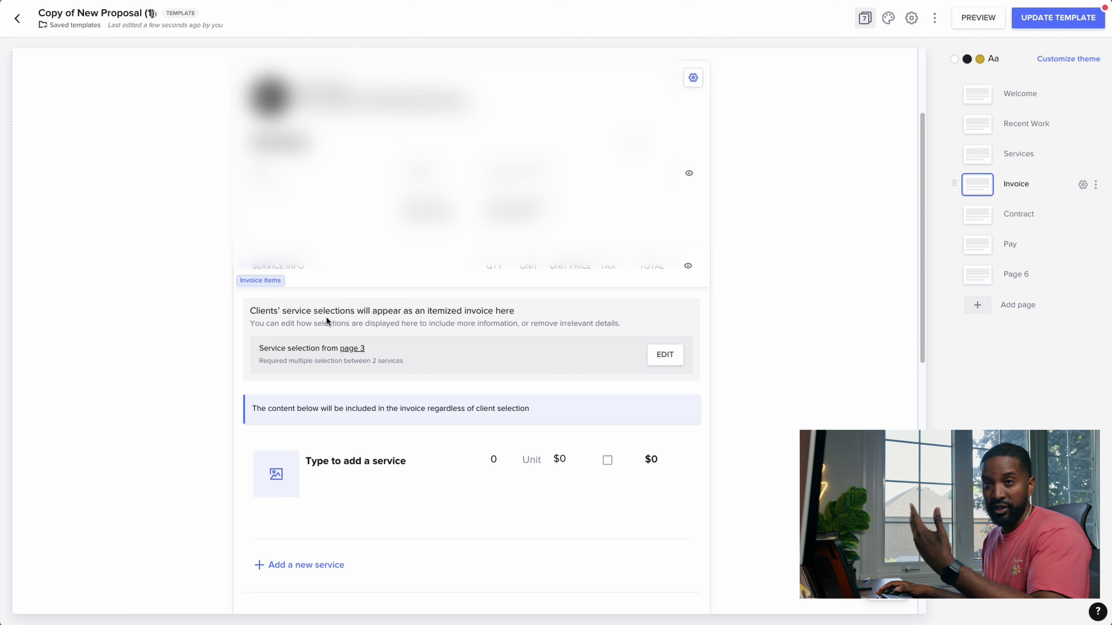
{"action": "scroll", "coordinate": [552, 221], "scroll_direction": "down", "scroll_amount": 10}
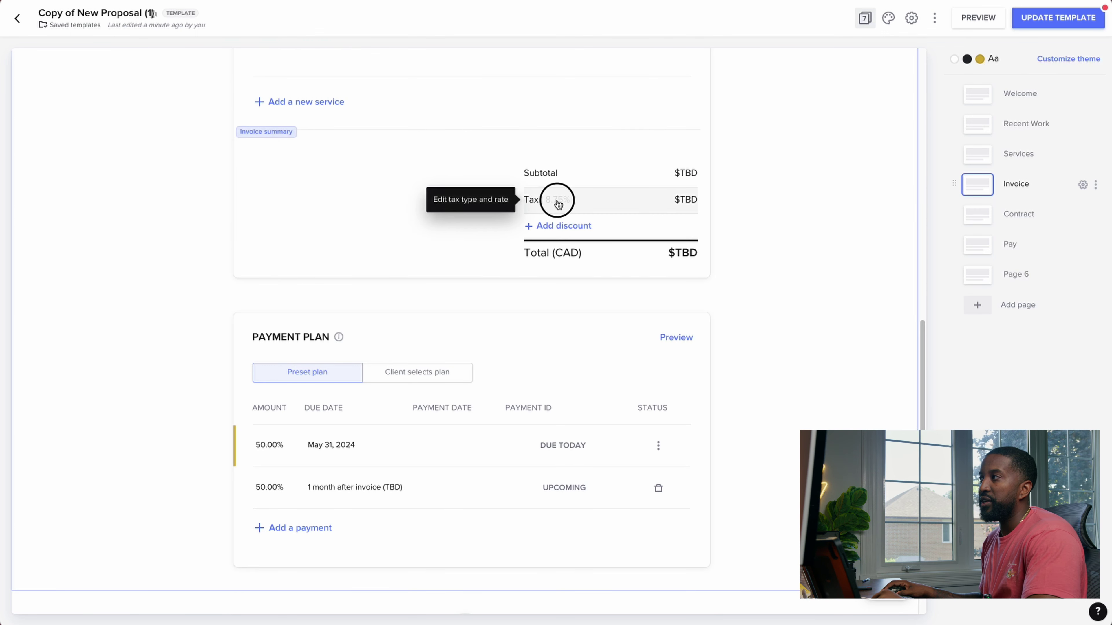
{"action": "left_click", "coordinate": [556, 200]}
{"action": "left_click", "coordinate": [983, 152]}
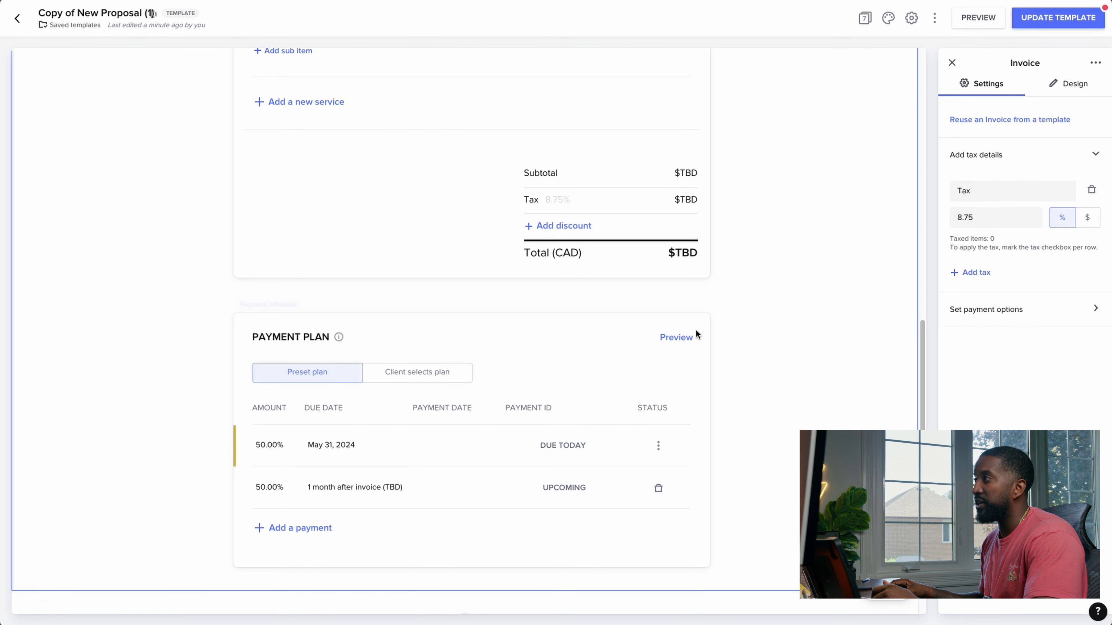
Step: Add a 10% discount to the invoice summary and close the discount editor
{"action": "left_click", "coordinate": [569, 231]}
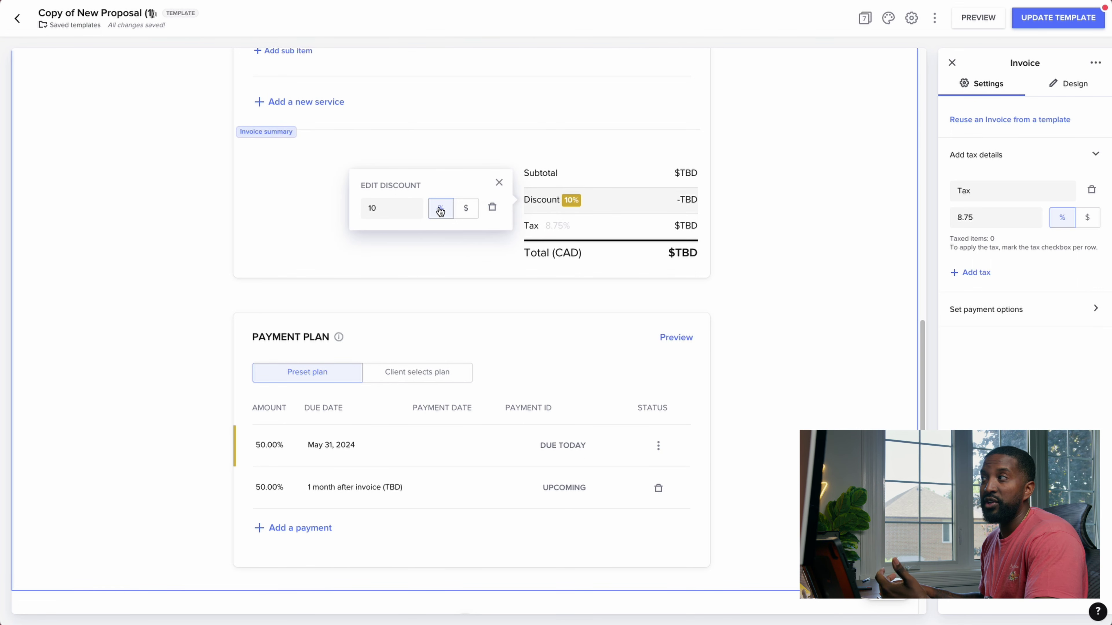
{"action": "left_click", "coordinate": [762, 206]}
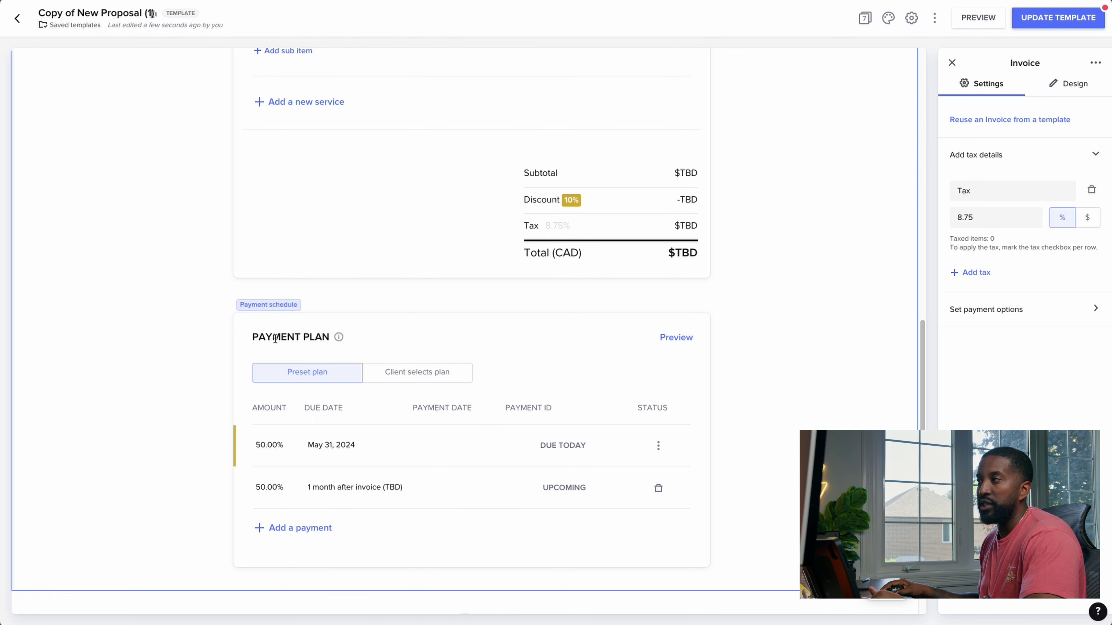
{"action": "scroll", "coordinate": [481, 405], "scroll_direction": "down", "scroll_amount": 2}
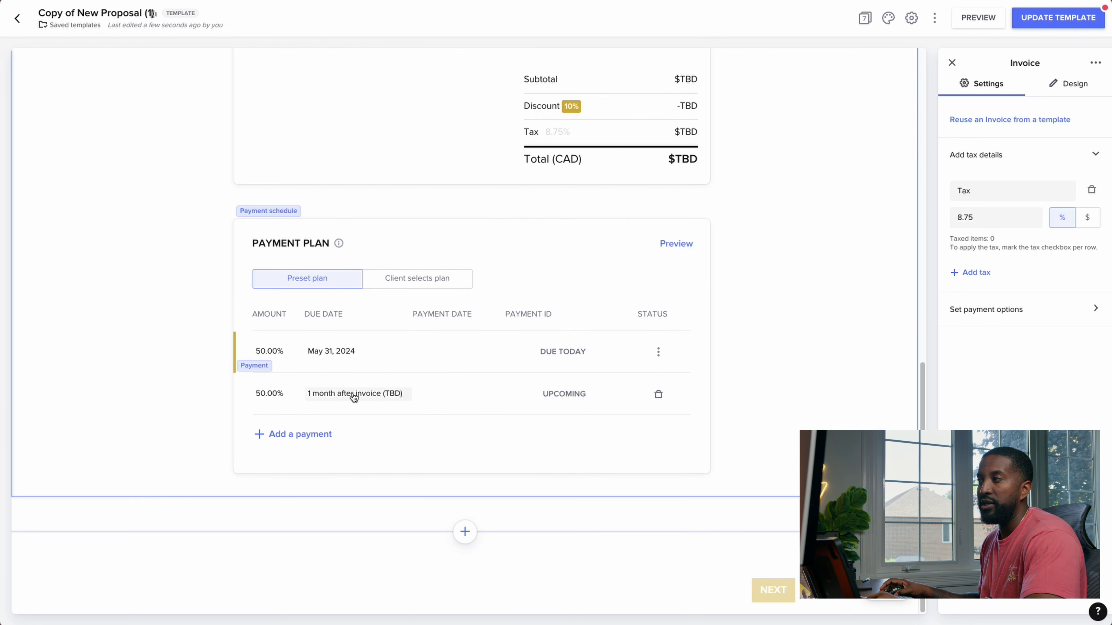